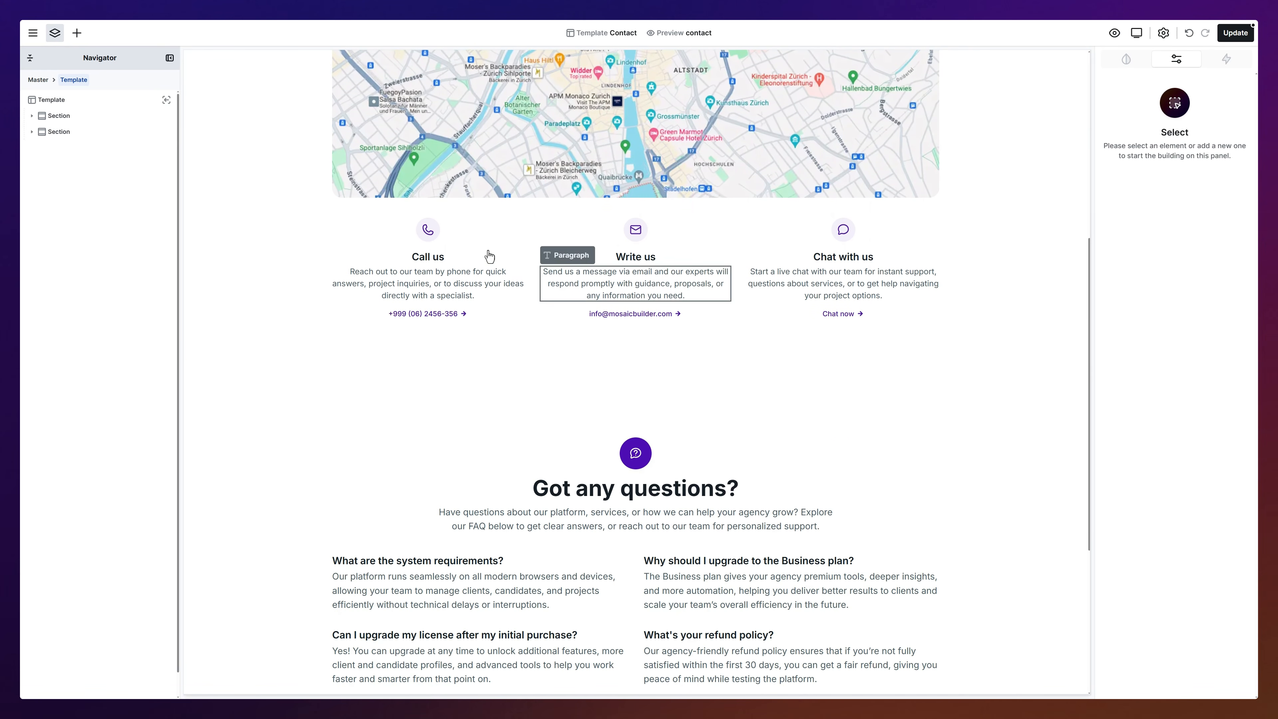
# Step: Insert the Contact 05 library block (Name/Email/Message form) above the FAQ section
pyautogui.click(76, 33)
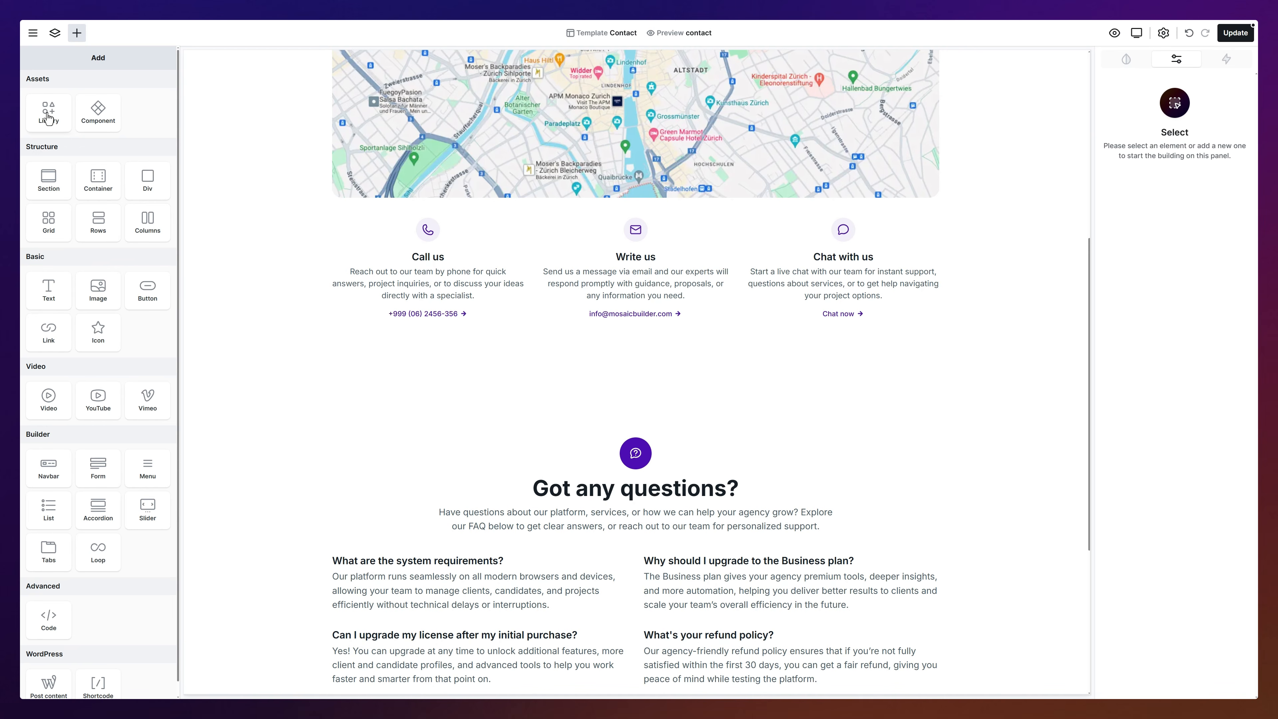
pyautogui.moveTo(49, 112); pyautogui.dragTo(622, 375)
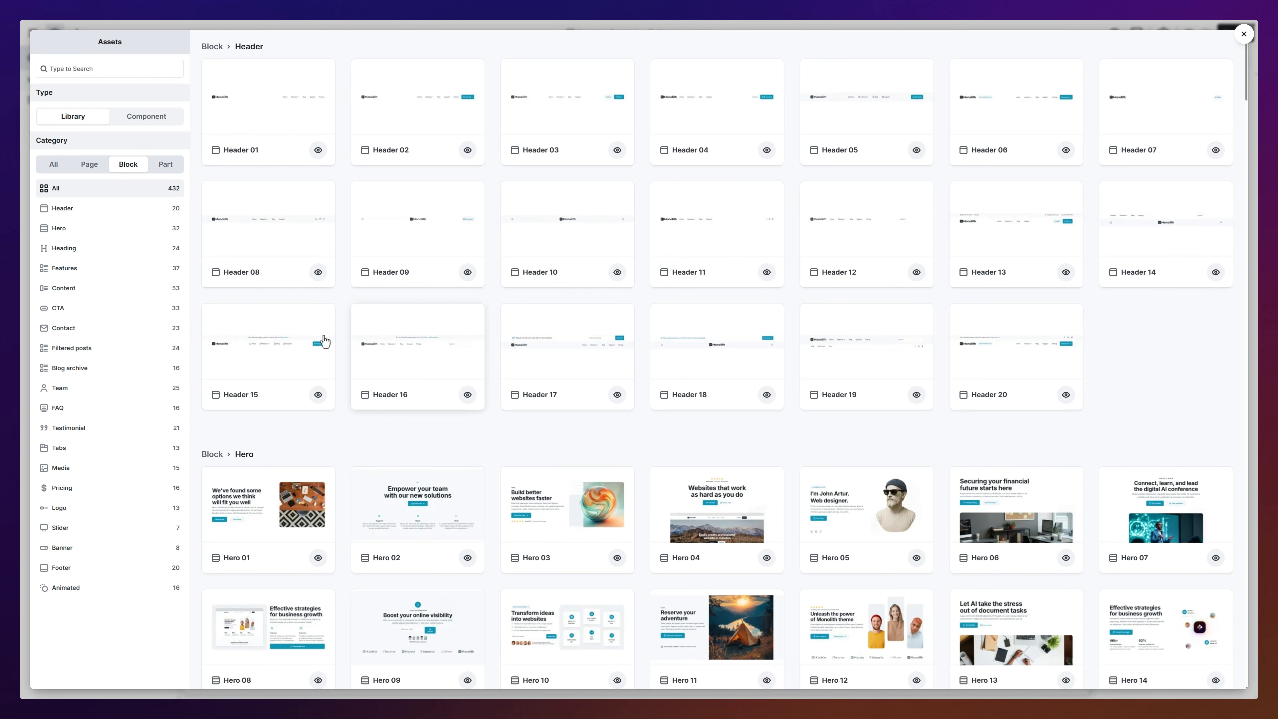
pyautogui.click(151, 331)
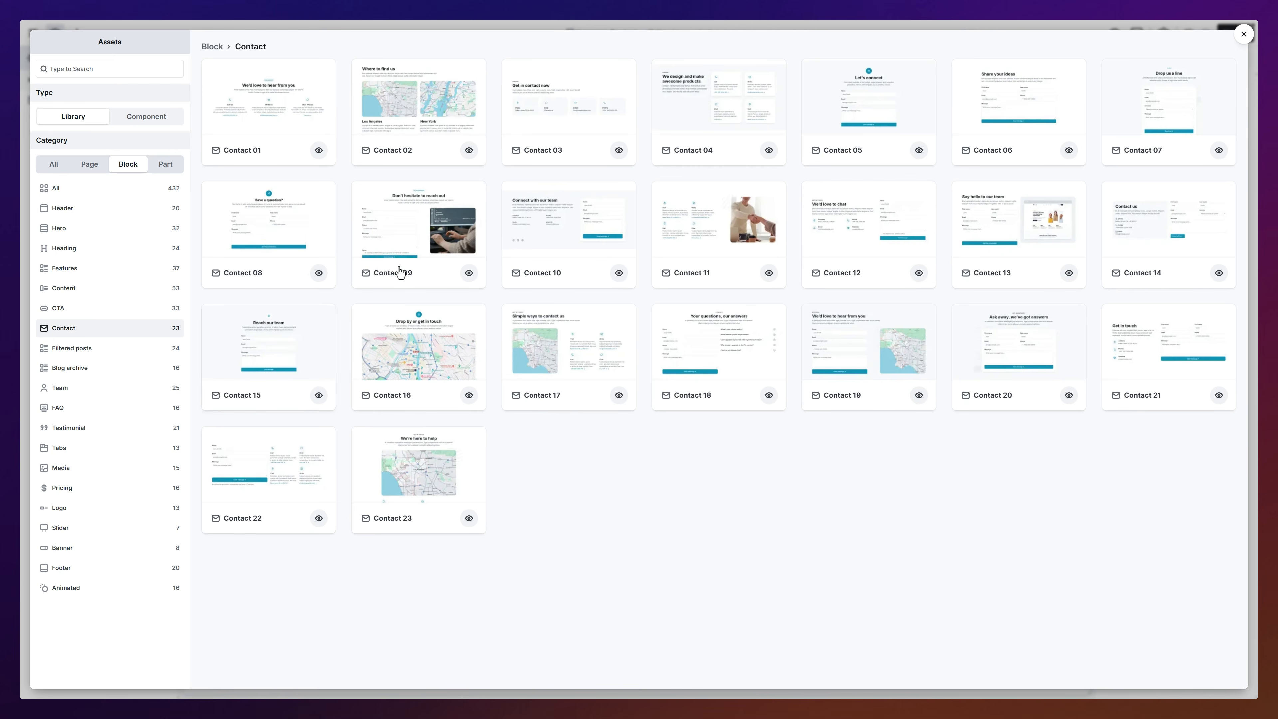
pyautogui.click(860, 116)
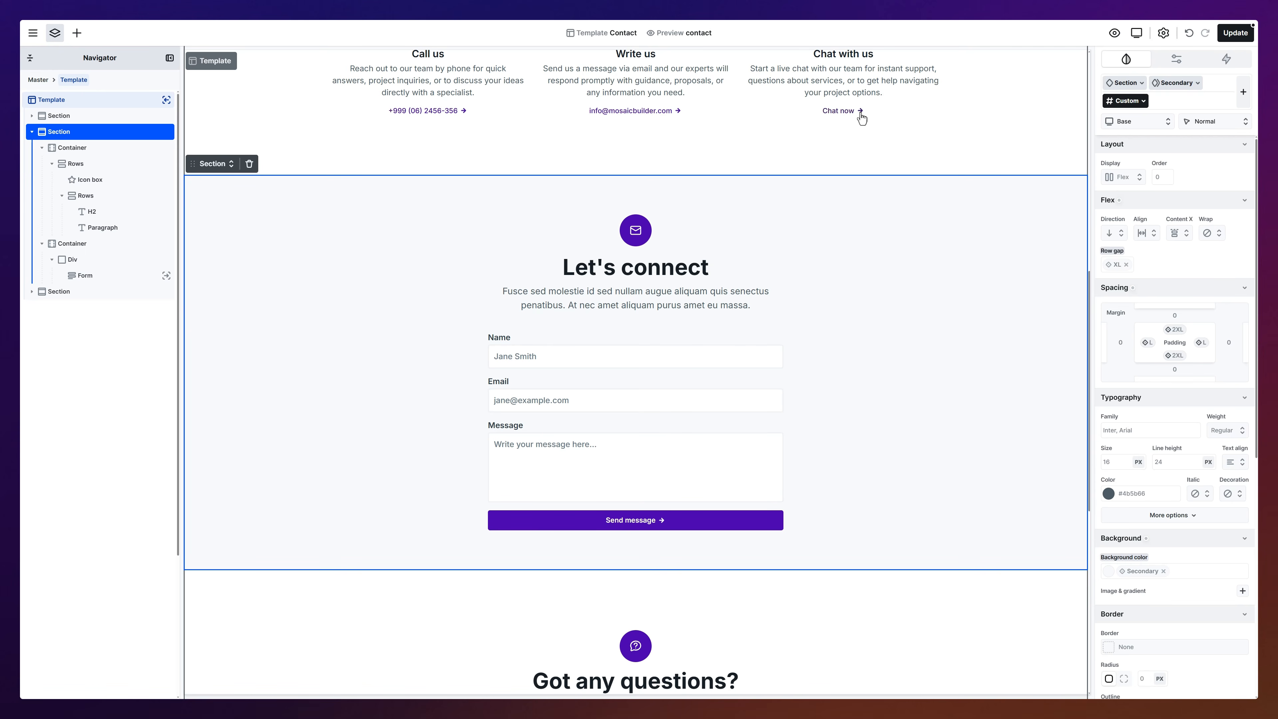
# Step: Add an Email action to the contact form
pyautogui.click(651, 375)
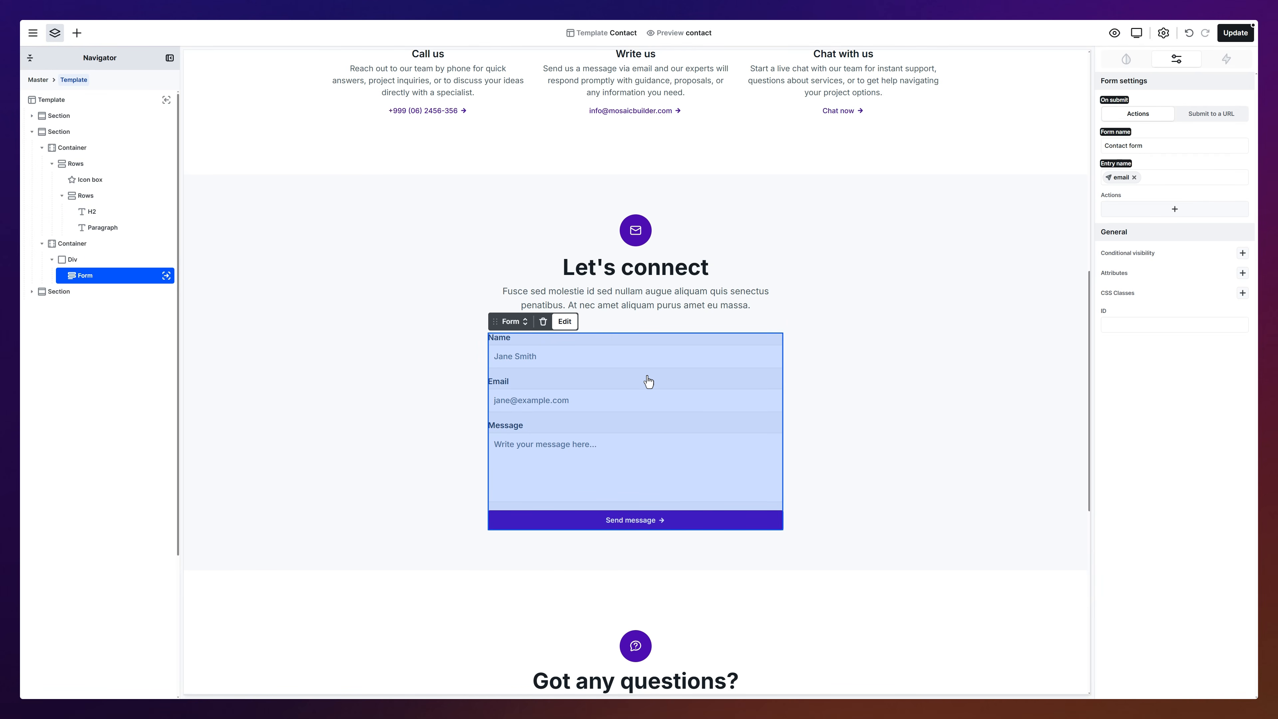
pyautogui.click(1173, 210)
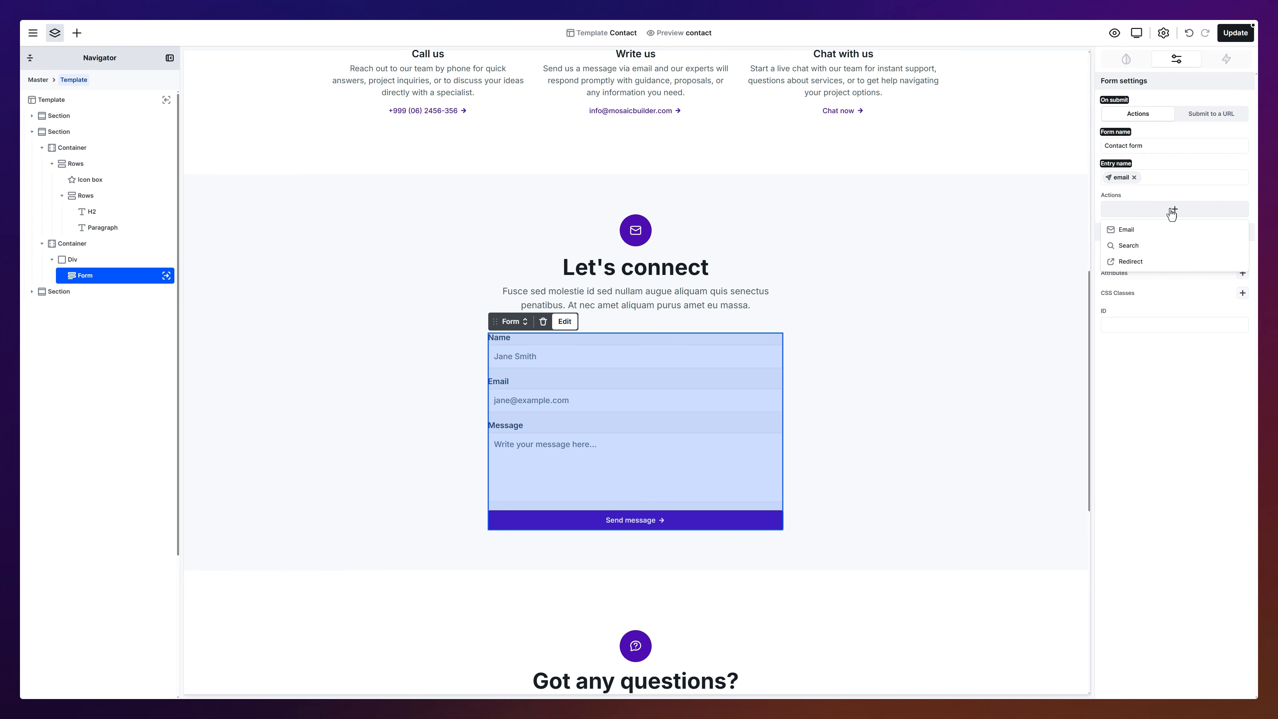
pyautogui.click(1167, 235)
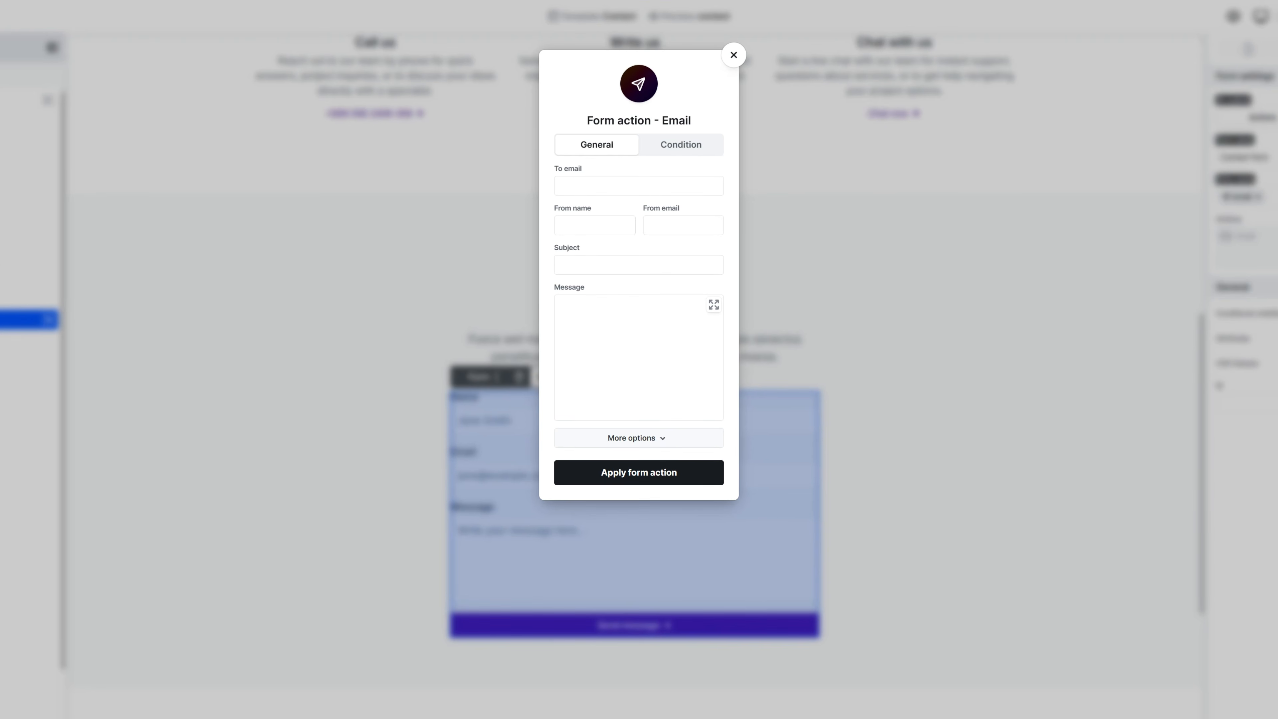
# Step: Set the recipient to the site's fixed address and the From name to the form's name field
pyautogui.click(667, 188)
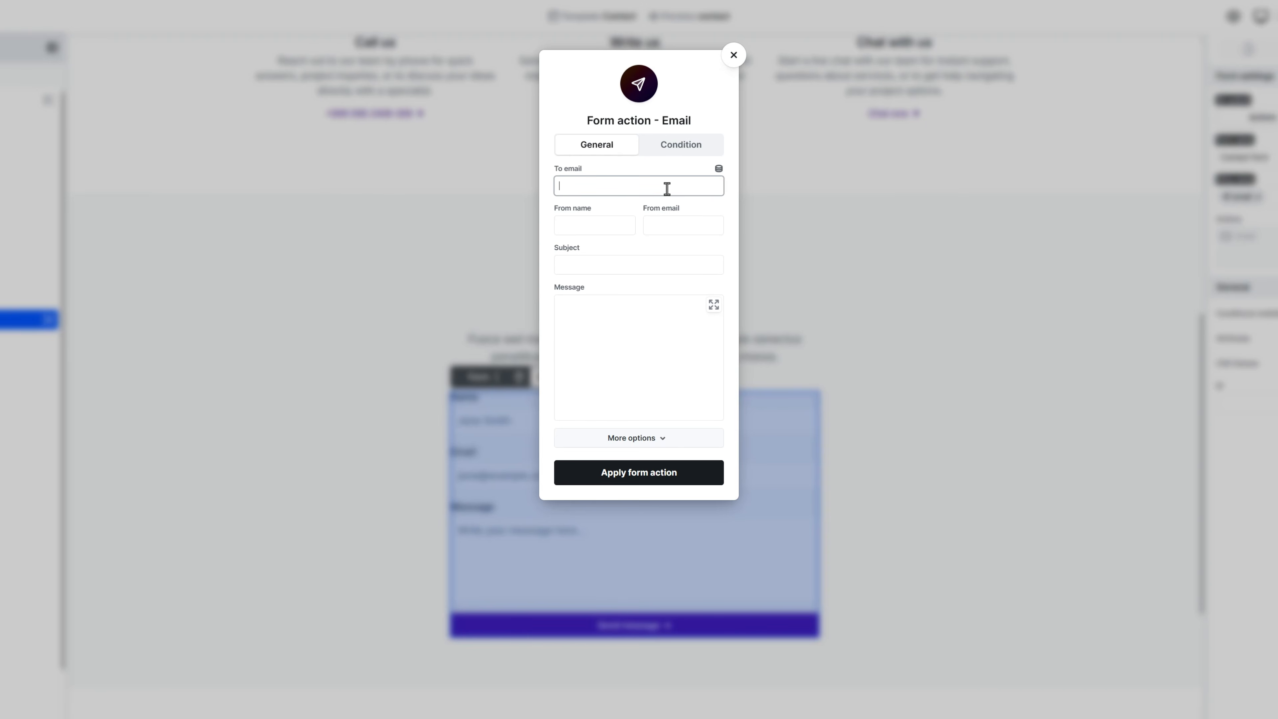
pyautogui.click(678, 204)
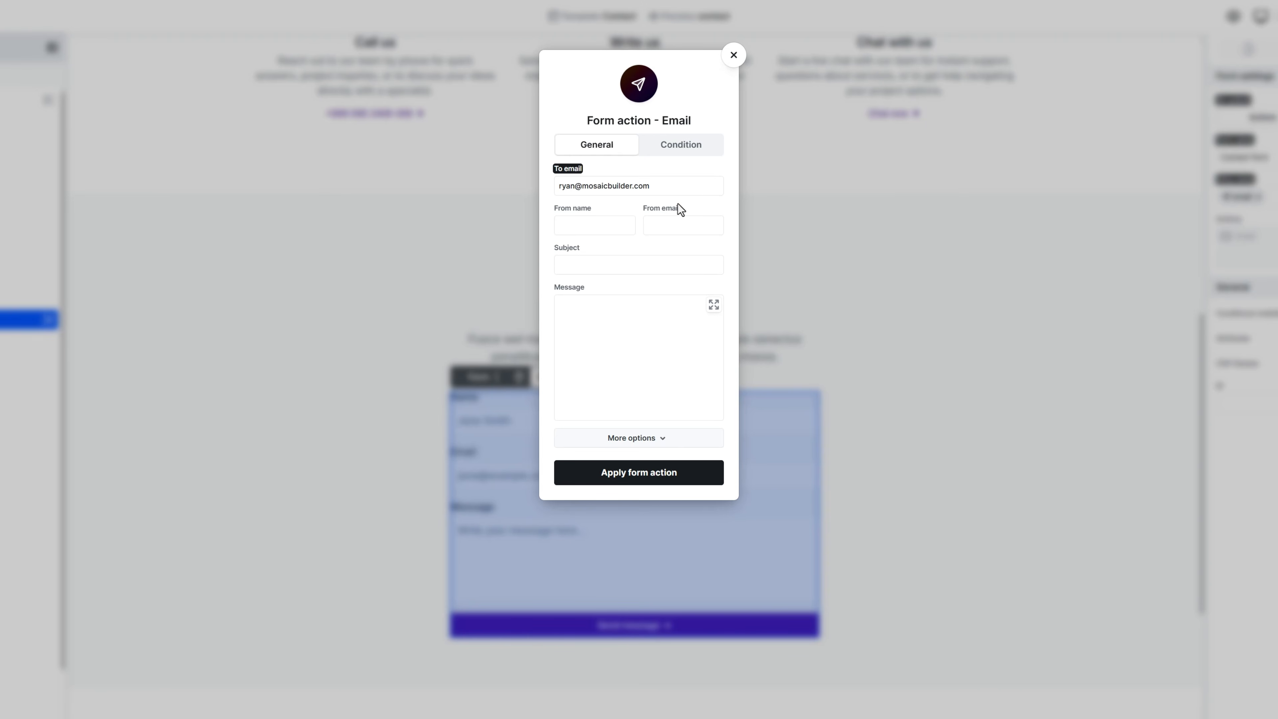
pyautogui.click(608, 225)
pyautogui.click(630, 209)
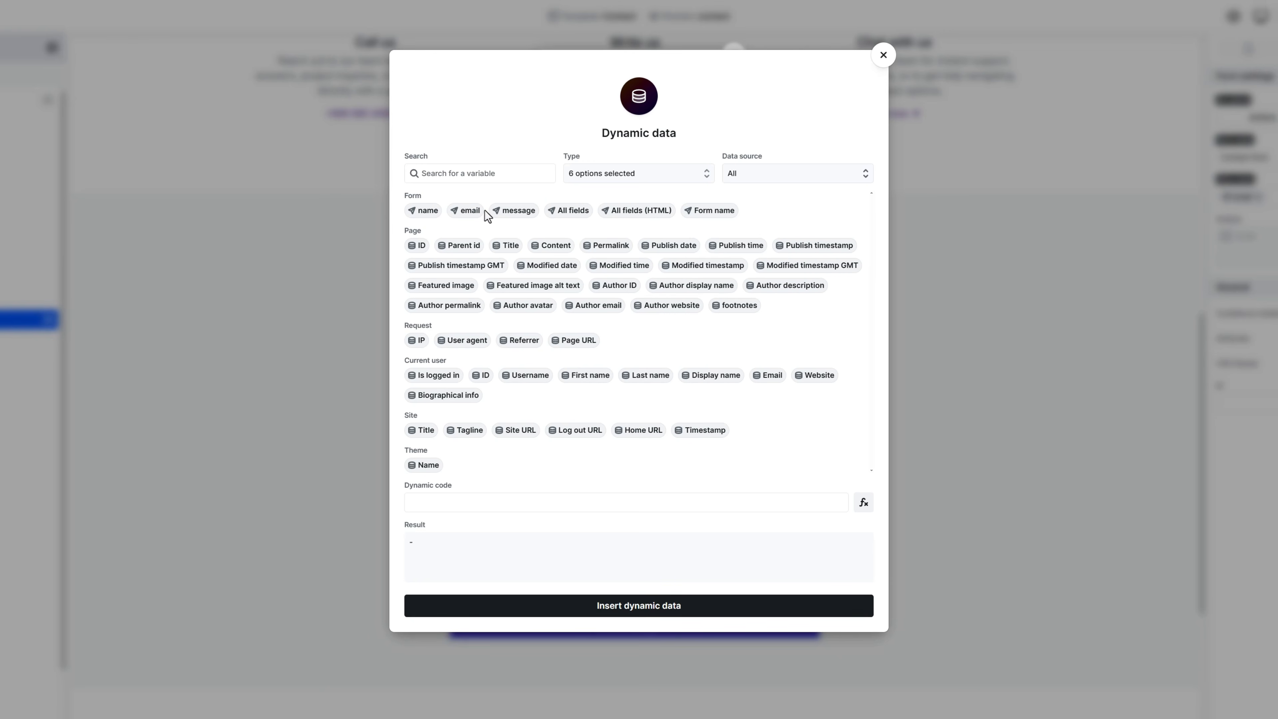
pyautogui.click(423, 210)
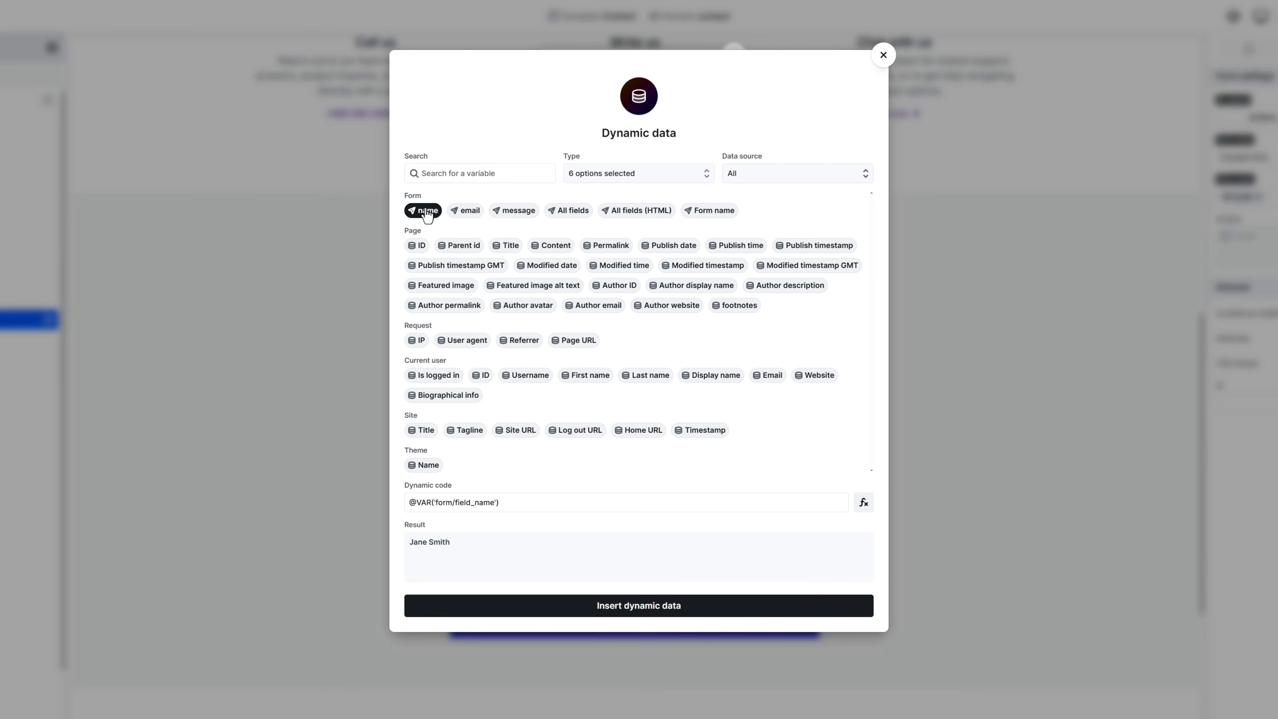
pyautogui.click(631, 606)
# Step: Use the same recipient address as the From email
pyautogui.click(689, 229)
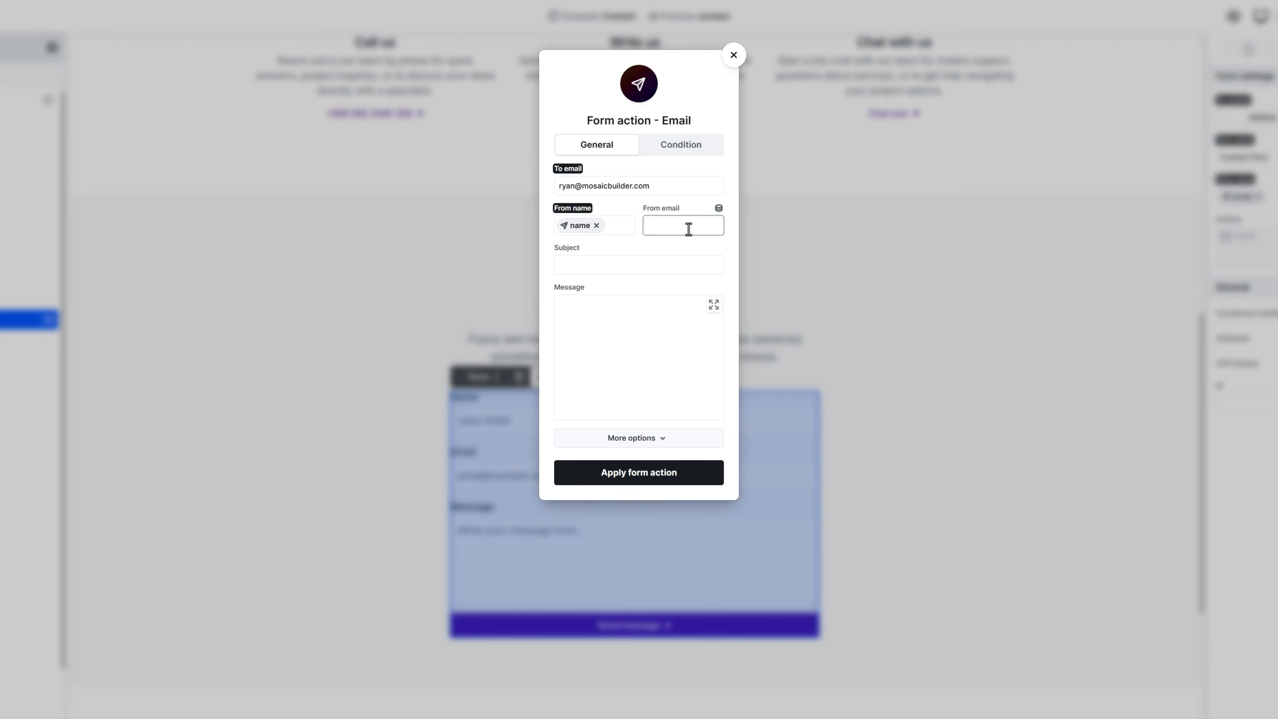
pyautogui.tripleClick(687, 193)
pyautogui.hotkey('ctrl', 'c')
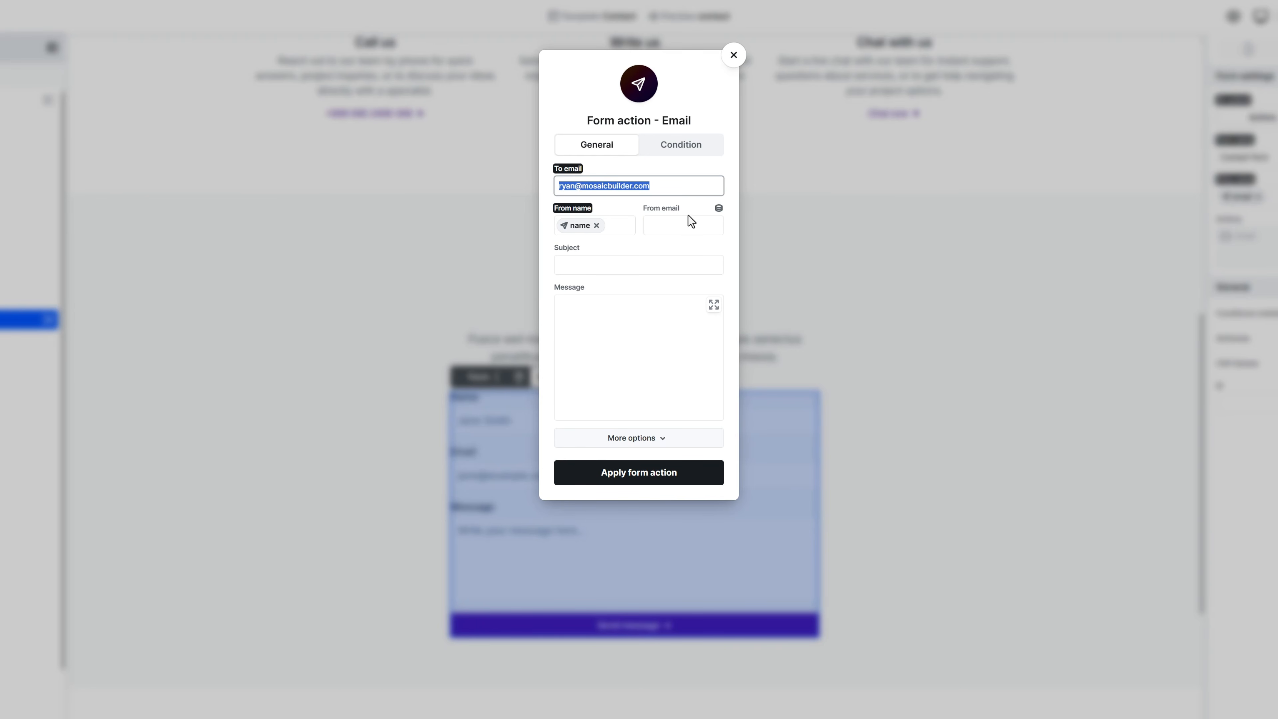
pyautogui.click(687, 225)
pyautogui.hotkey('ctrl', 'v')
# Step: Build the email subject from pasted opening words plus the submitter's name field
pyautogui.click(679, 265)
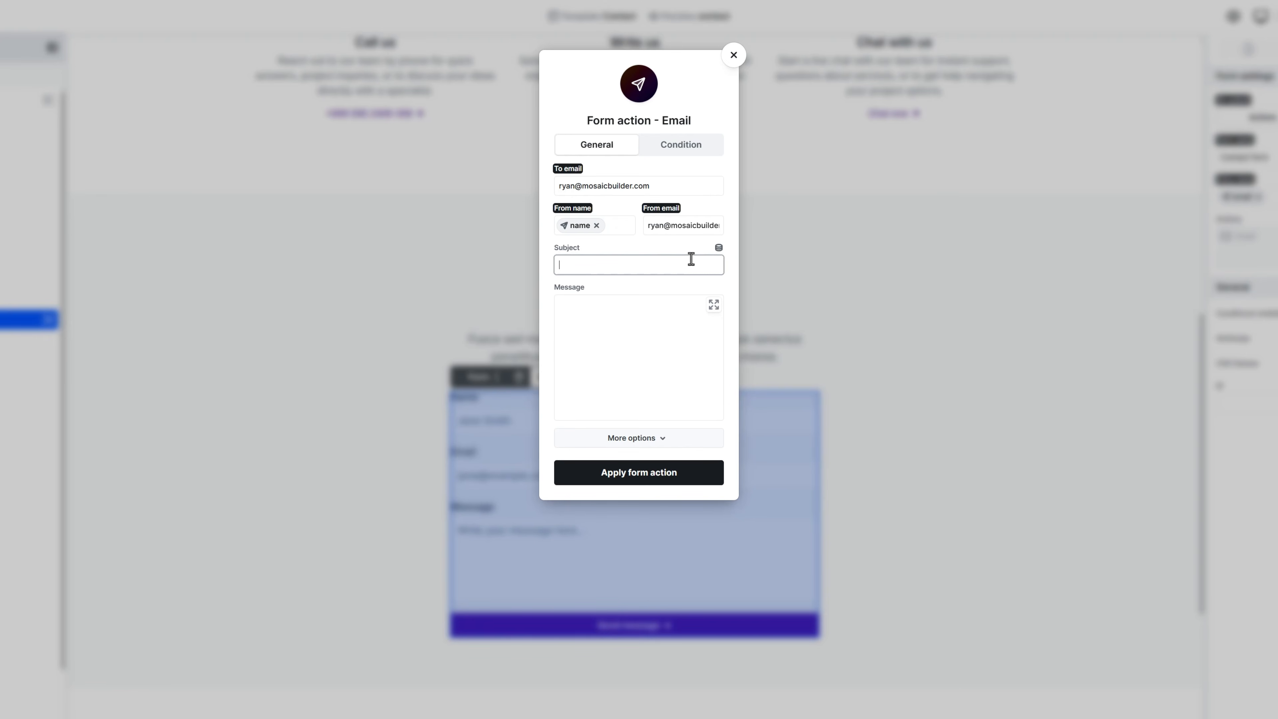
pyautogui.click(717, 249)
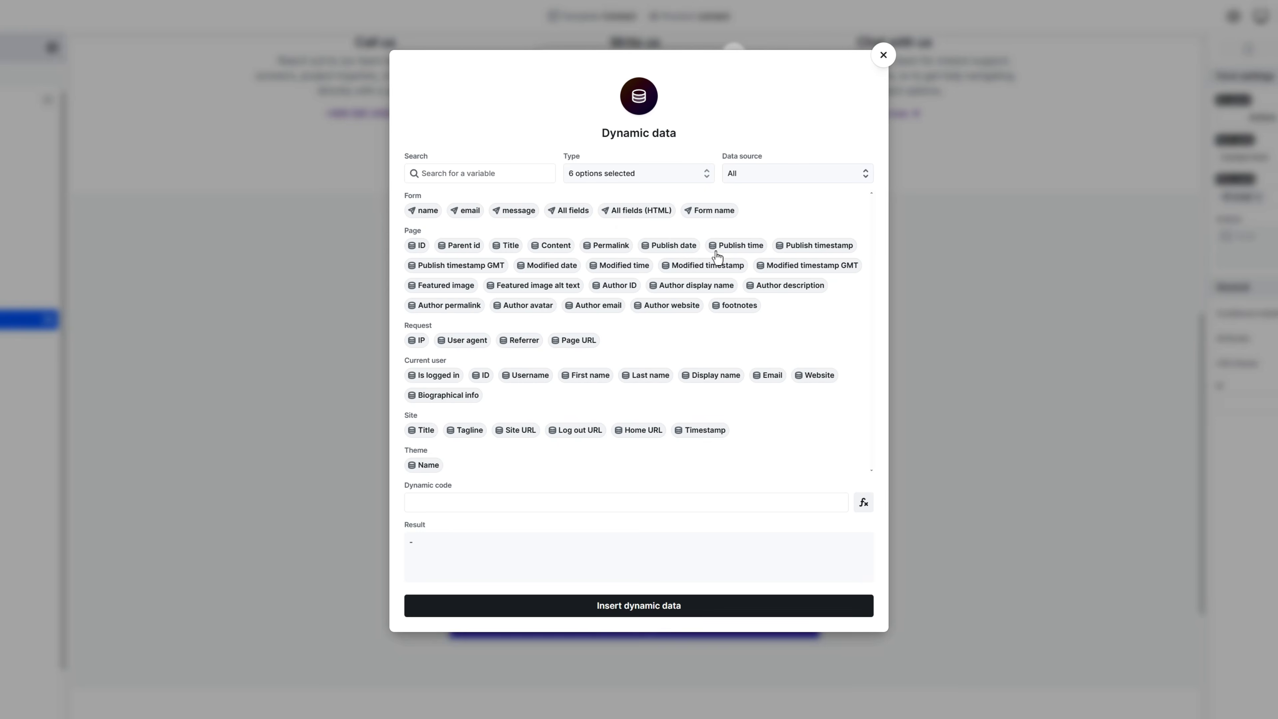
pyautogui.click(553, 503)
pyautogui.hotkey('ctrl', 'v')
pyautogui.click(425, 210)
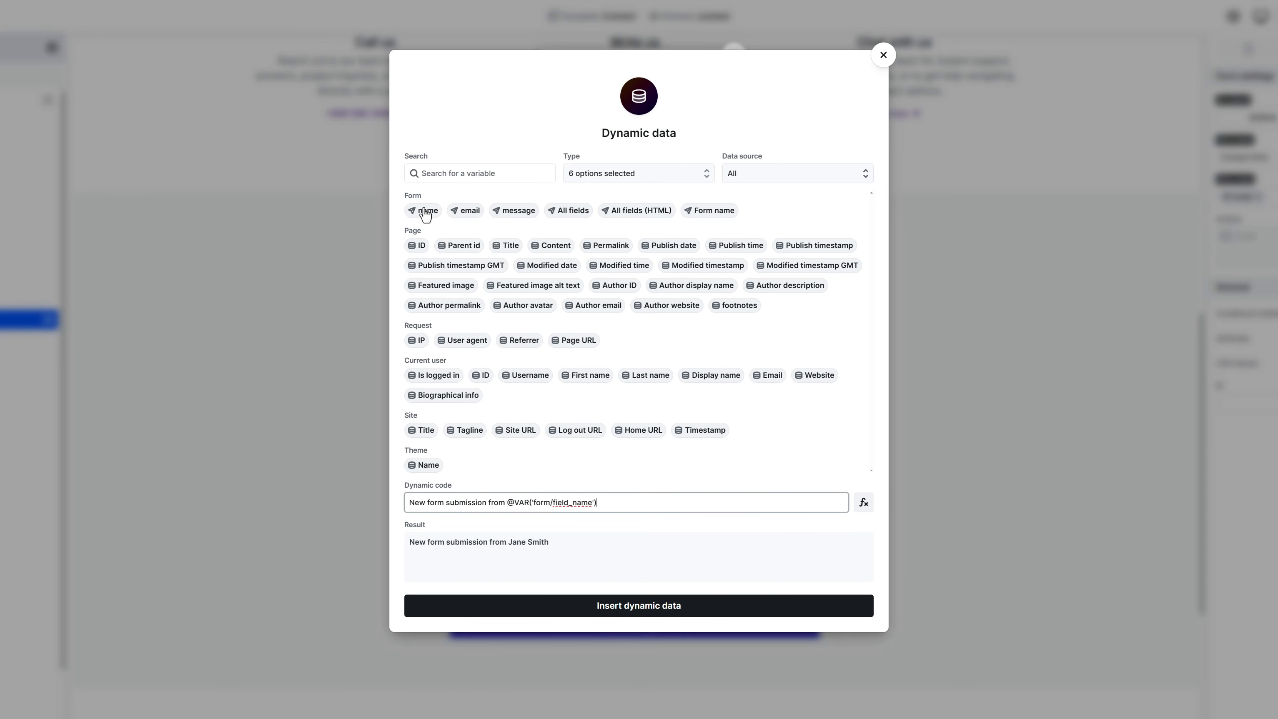
pyautogui.click(604, 606)
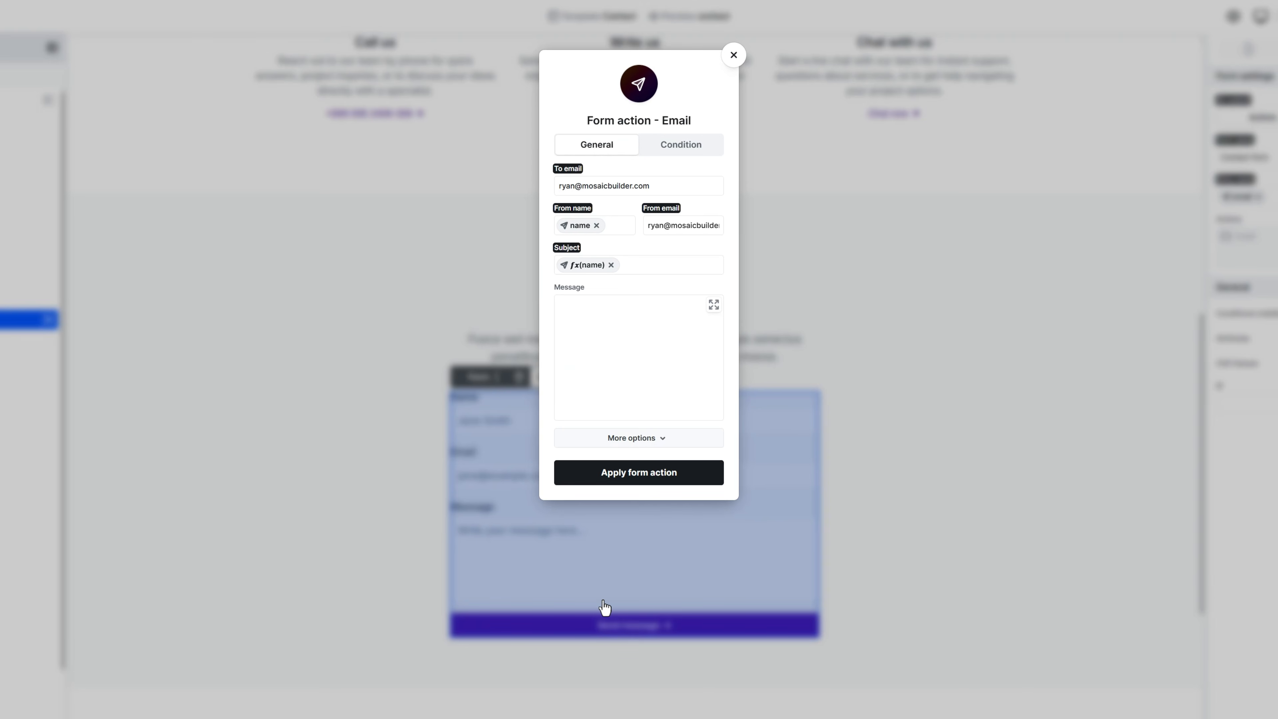
# Step: Paste a message template into the body, replacing [message] with the form's message field
pyautogui.click(640, 371)
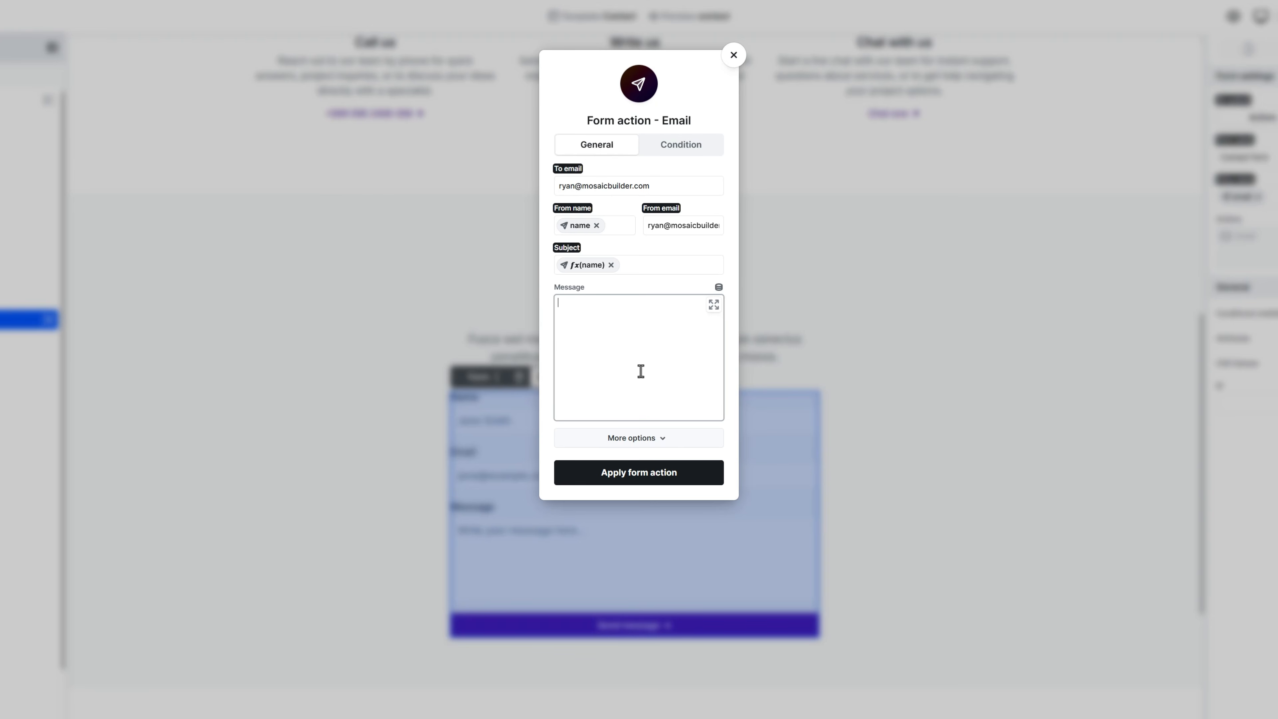
pyautogui.hotkey('ctrl', 'v')
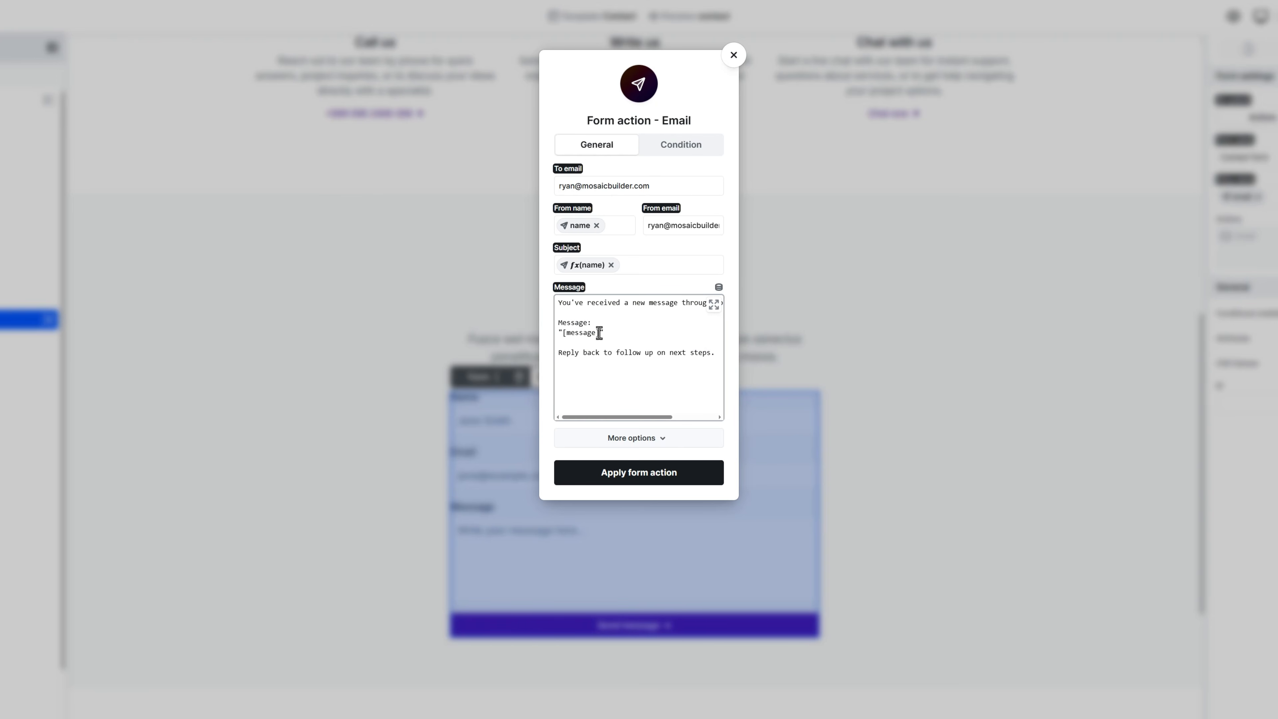
pyautogui.moveTo(600, 332); pyautogui.dragTo(562, 332)
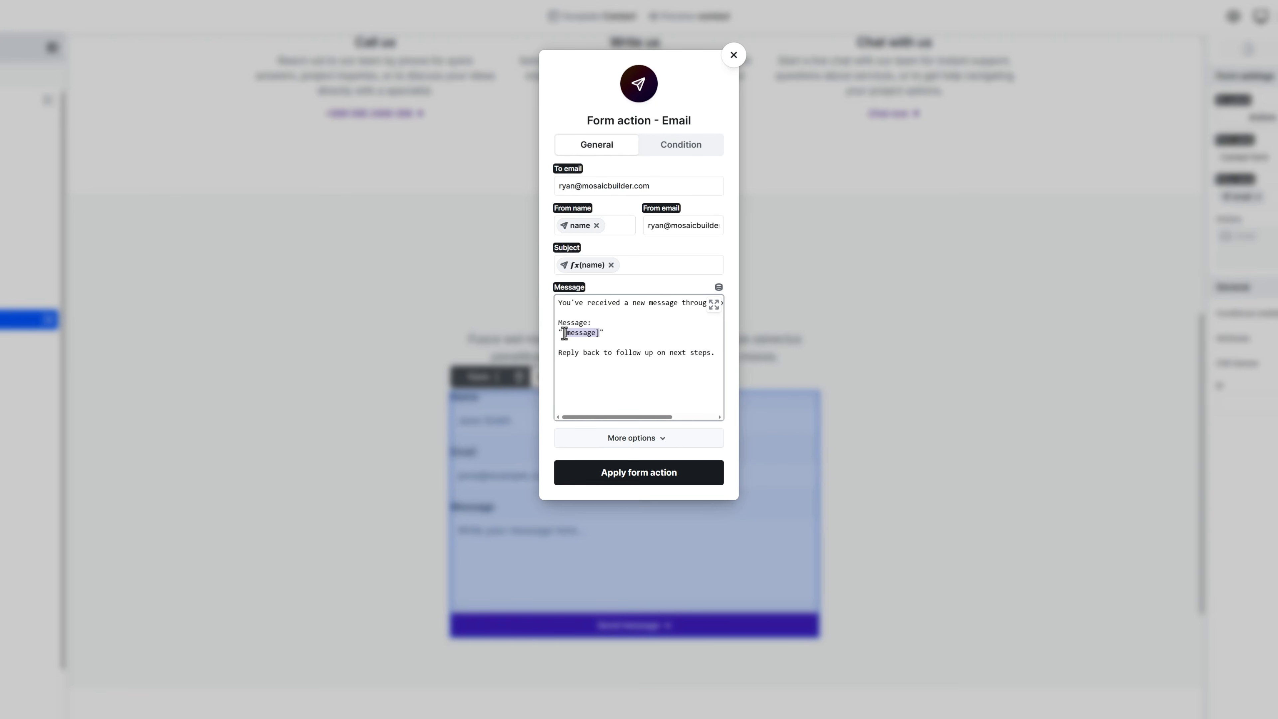
pyautogui.click(717, 289)
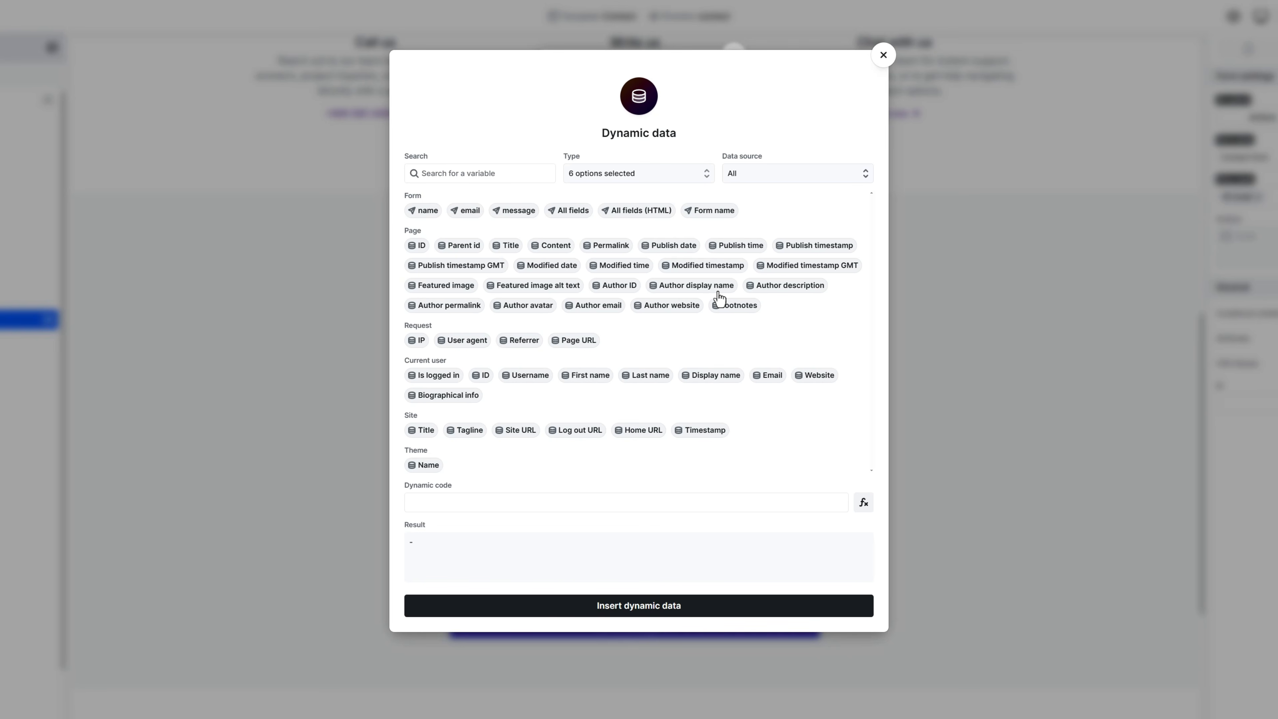
pyautogui.click(516, 221)
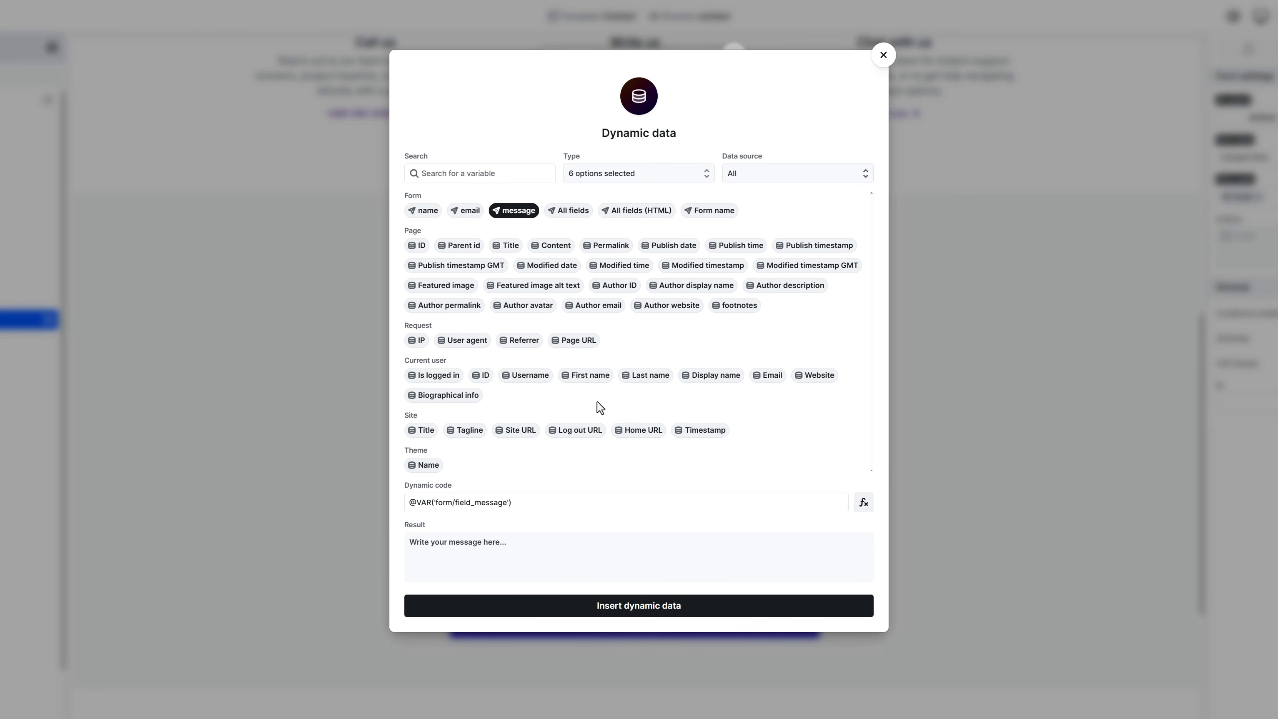
pyautogui.click(637, 605)
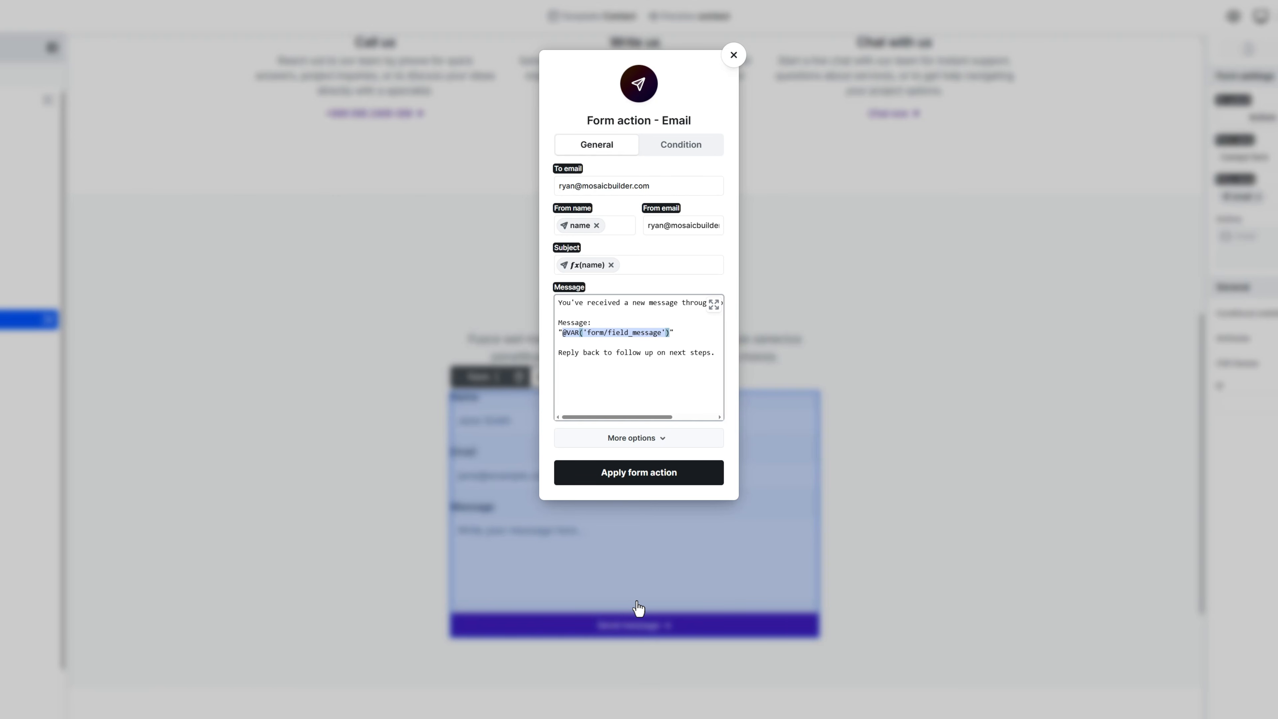
# Step: Switch the email's content type to Plain text
pyautogui.click(649, 445)
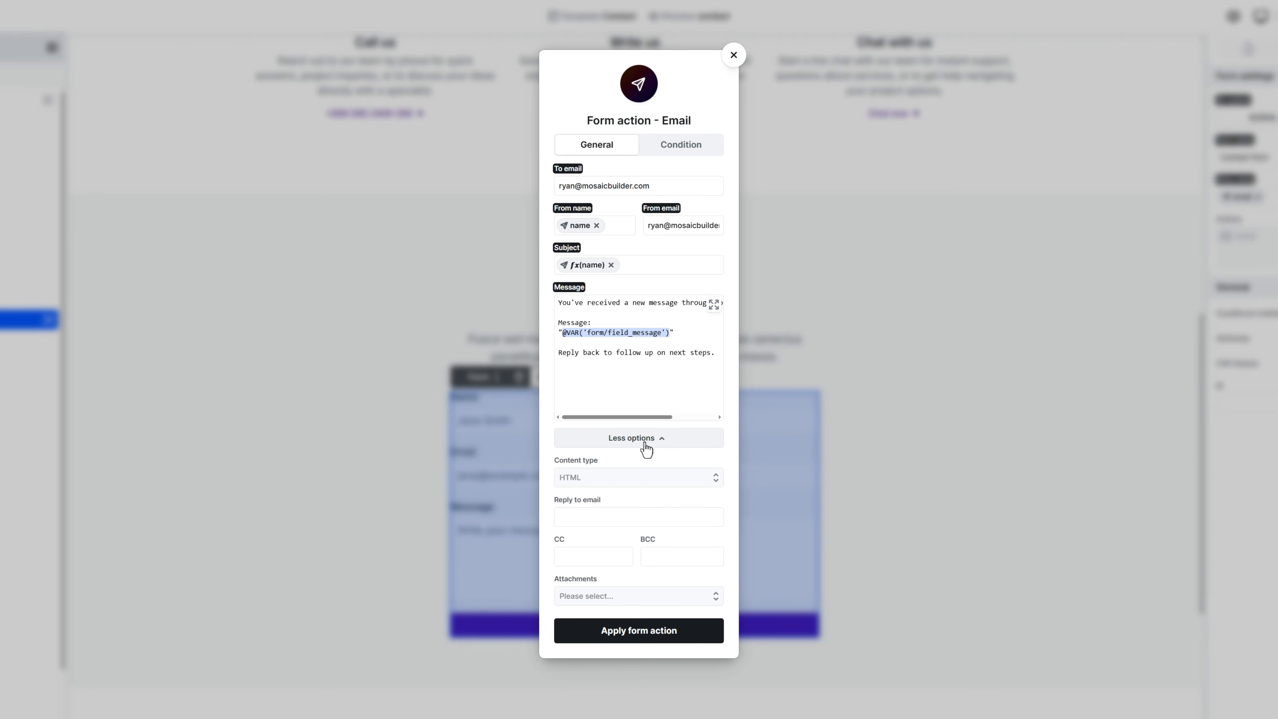
pyautogui.click(635, 479)
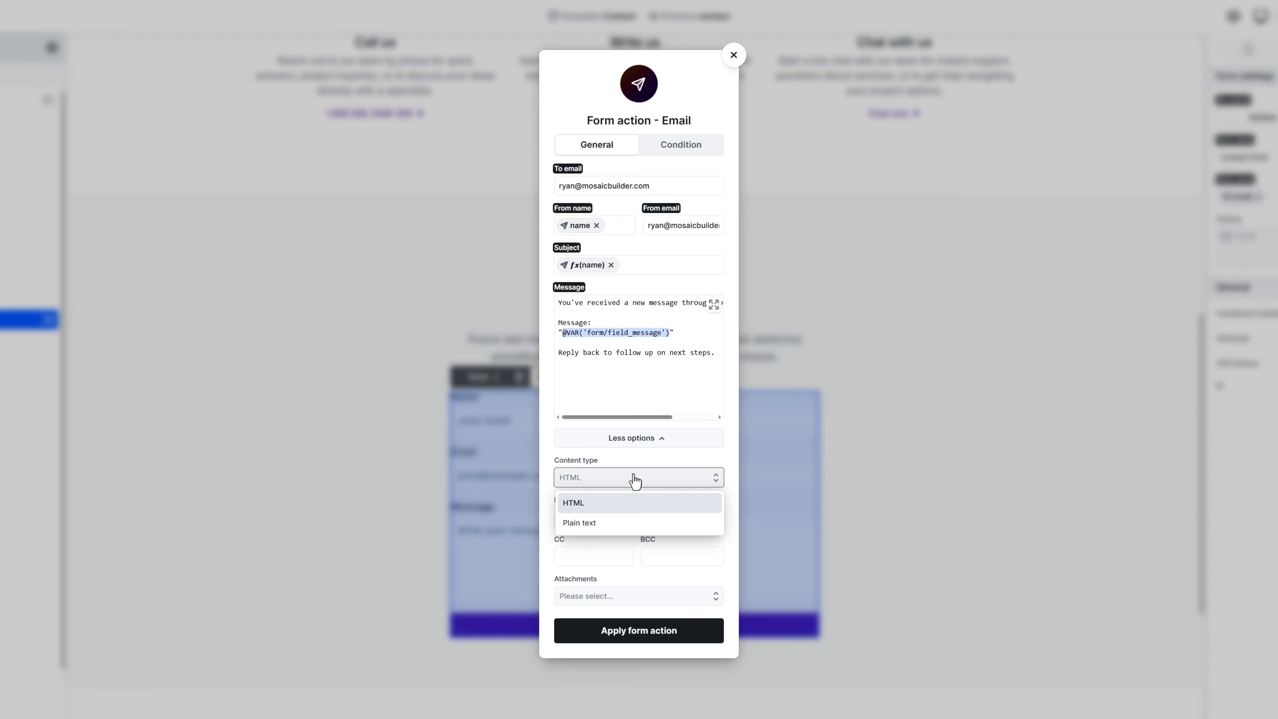
pyautogui.click(633, 524)
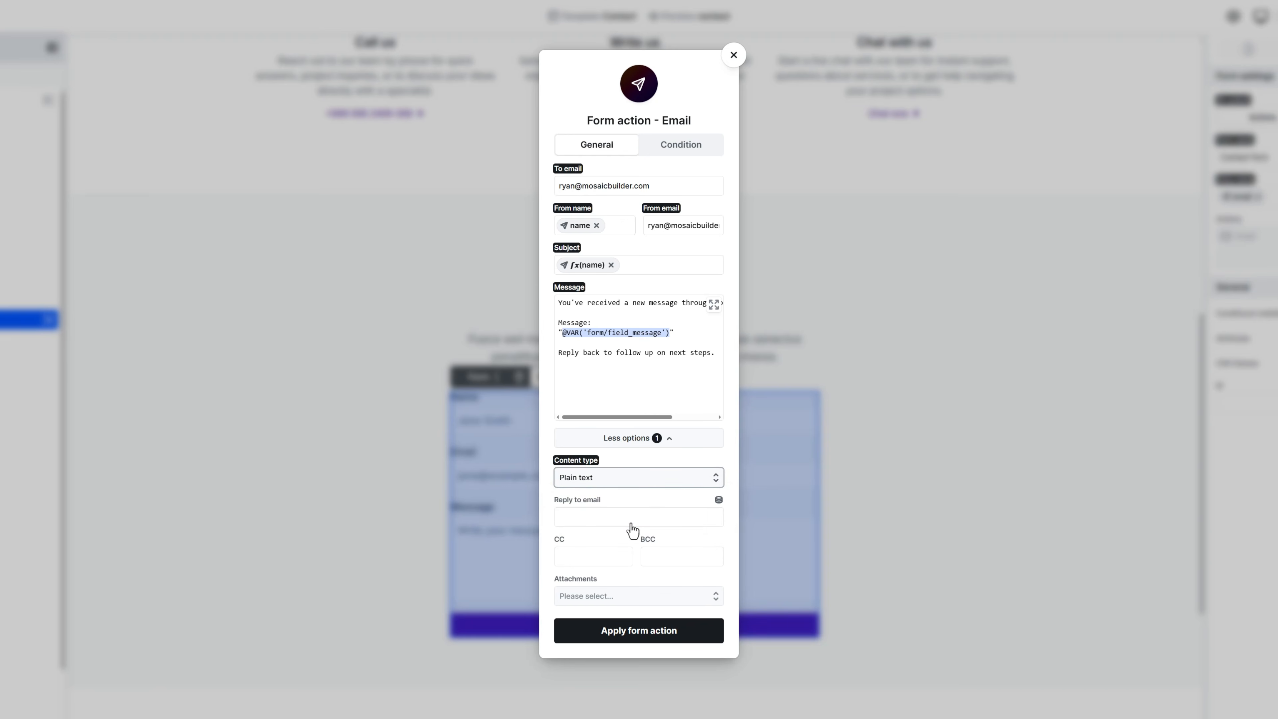
# Step: Set reply-to to the form's email field, apply the action, and save the template
pyautogui.click(632, 524)
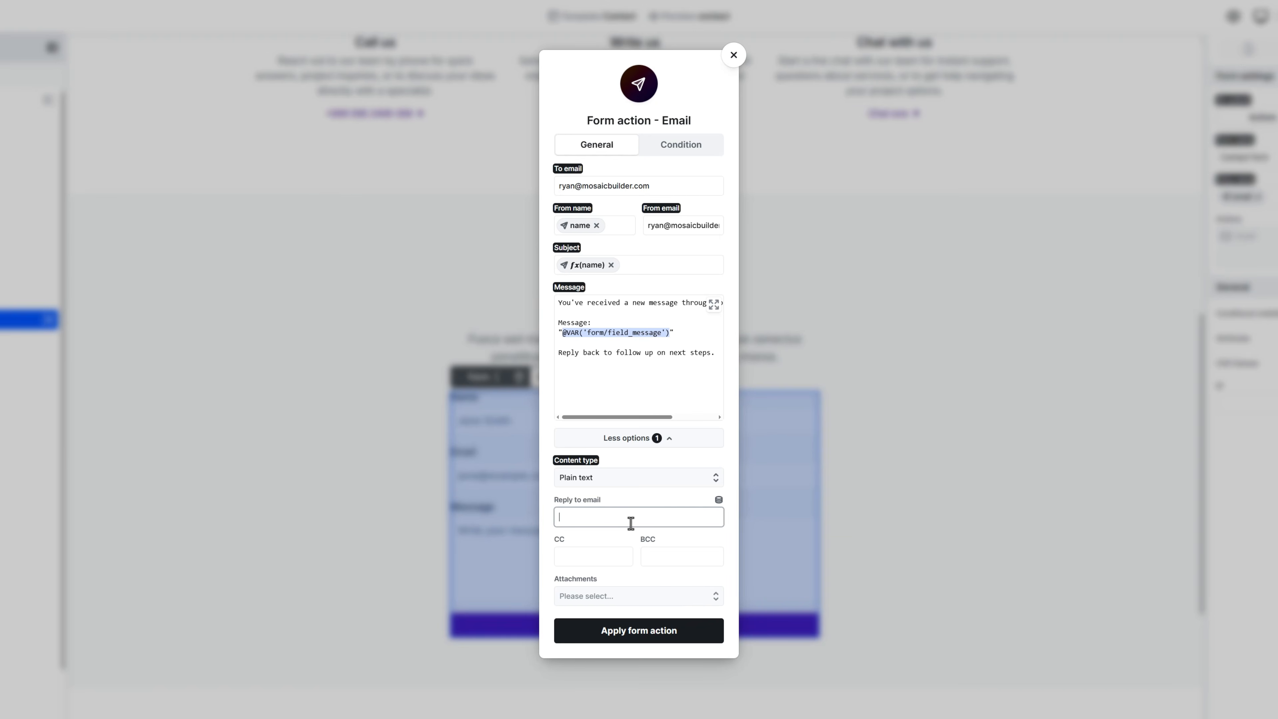
pyautogui.click(718, 500)
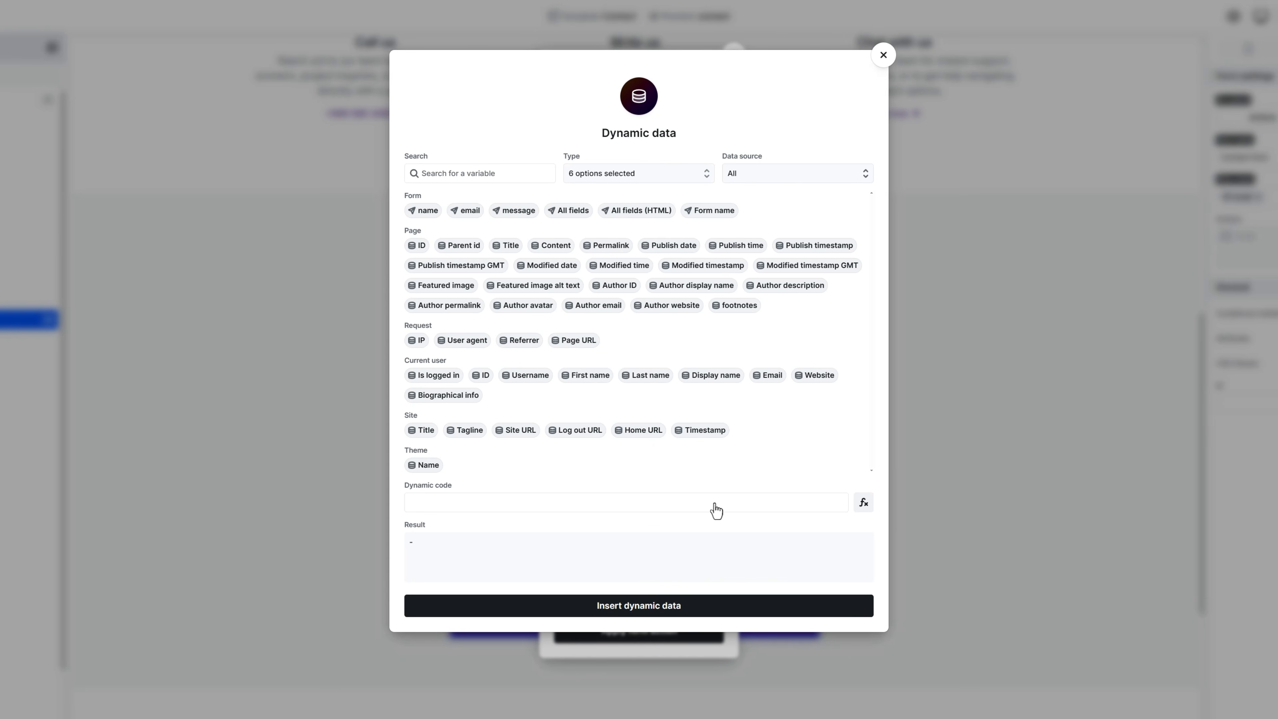
pyautogui.click(467, 214)
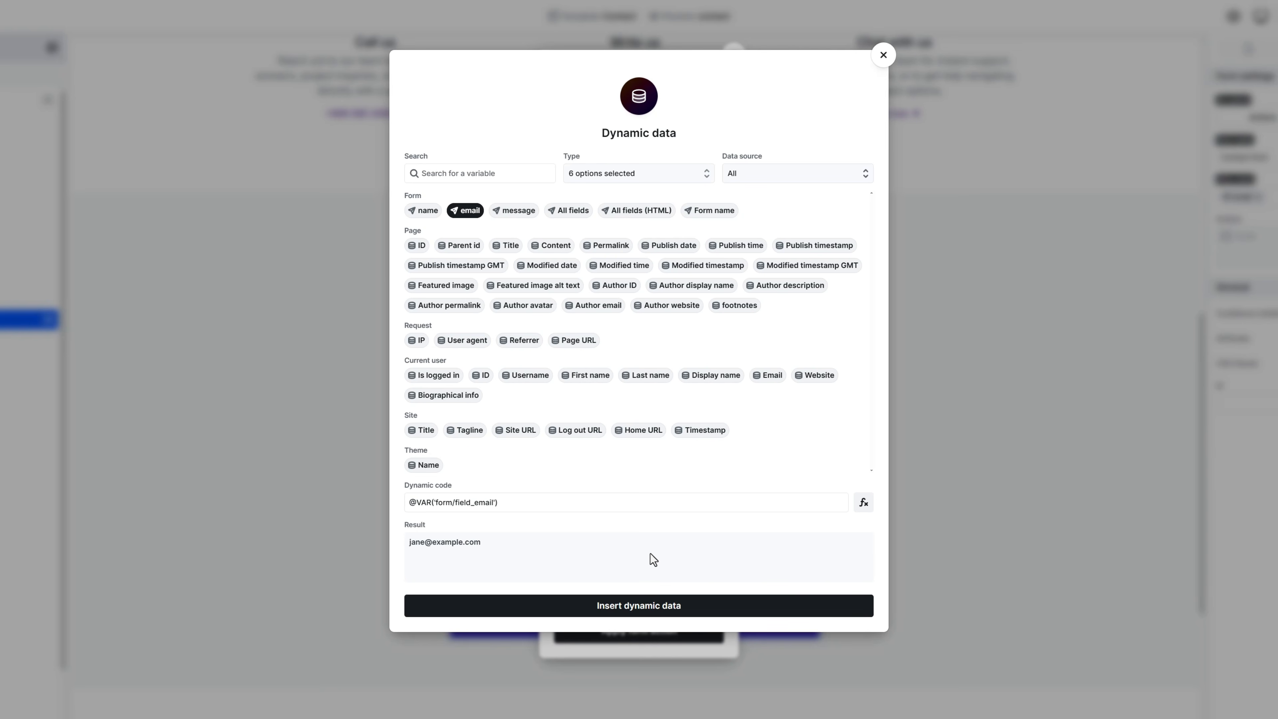
pyautogui.click(648, 605)
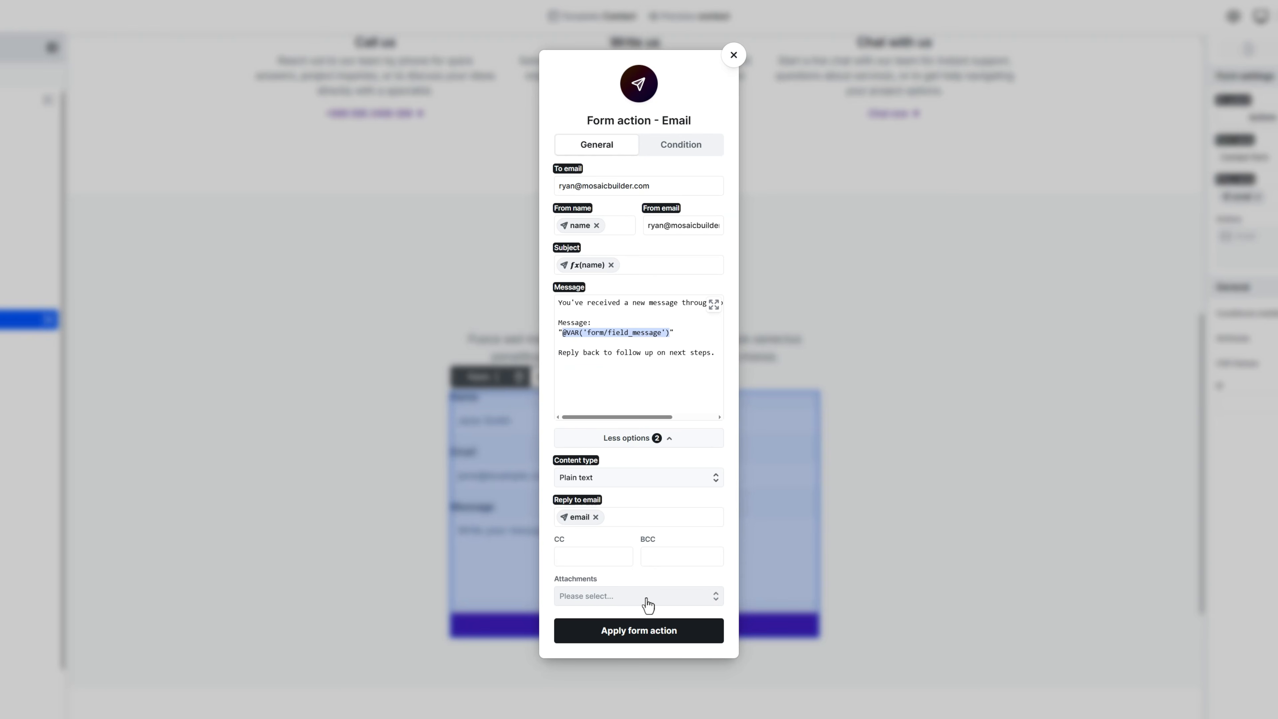
pyautogui.click(644, 630)
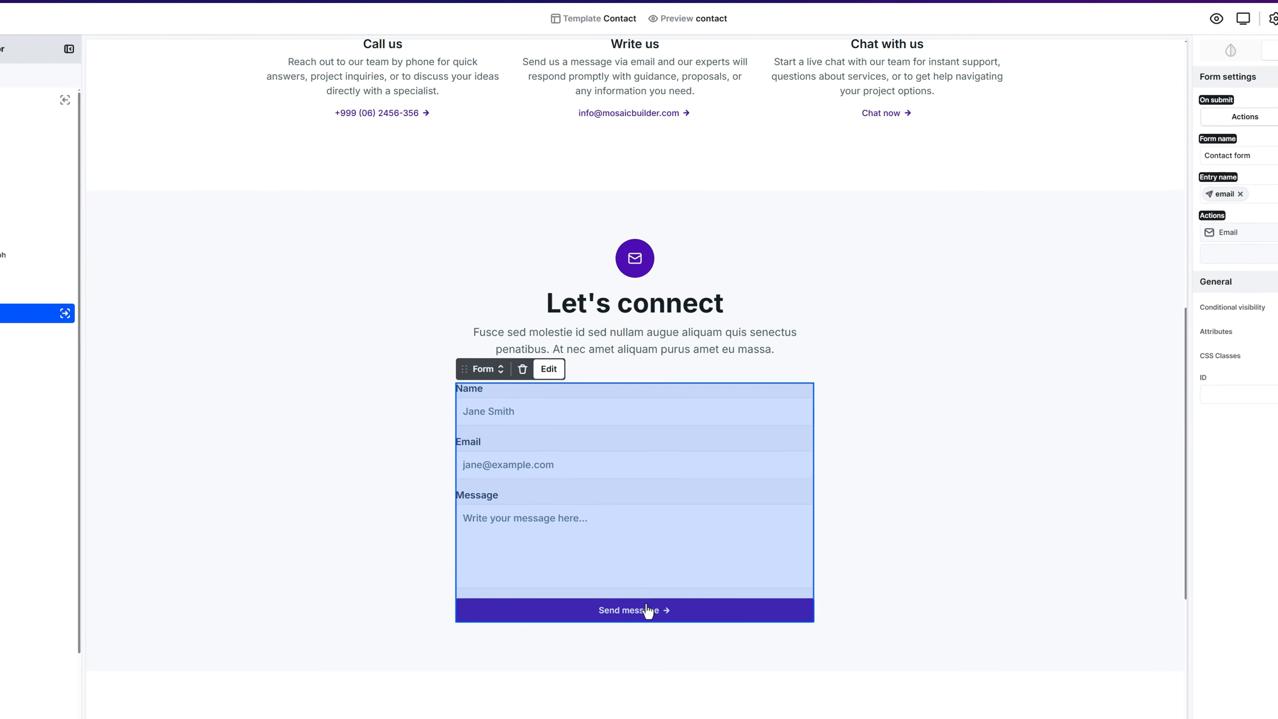
pyautogui.click(1277, 18)
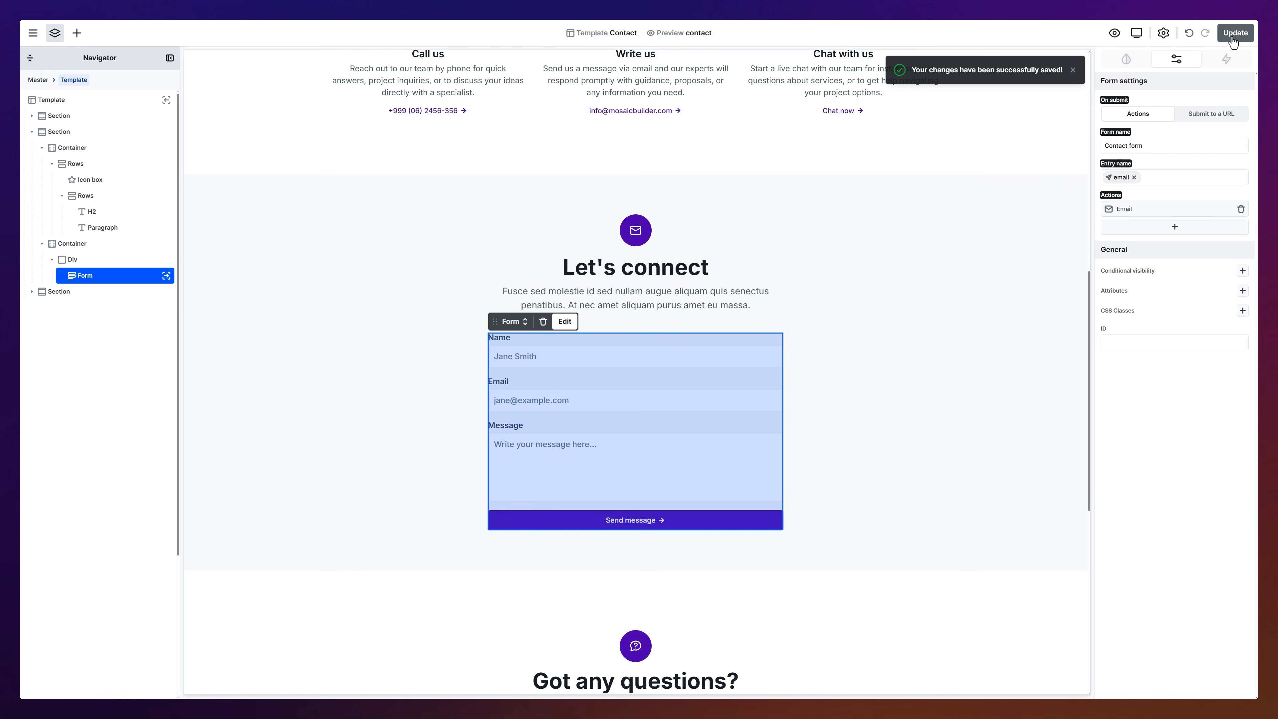
# Step: Submit the live contact form with a test name, email and a request-for-more-info message
pyautogui.scroll(-6, 1108, 291)
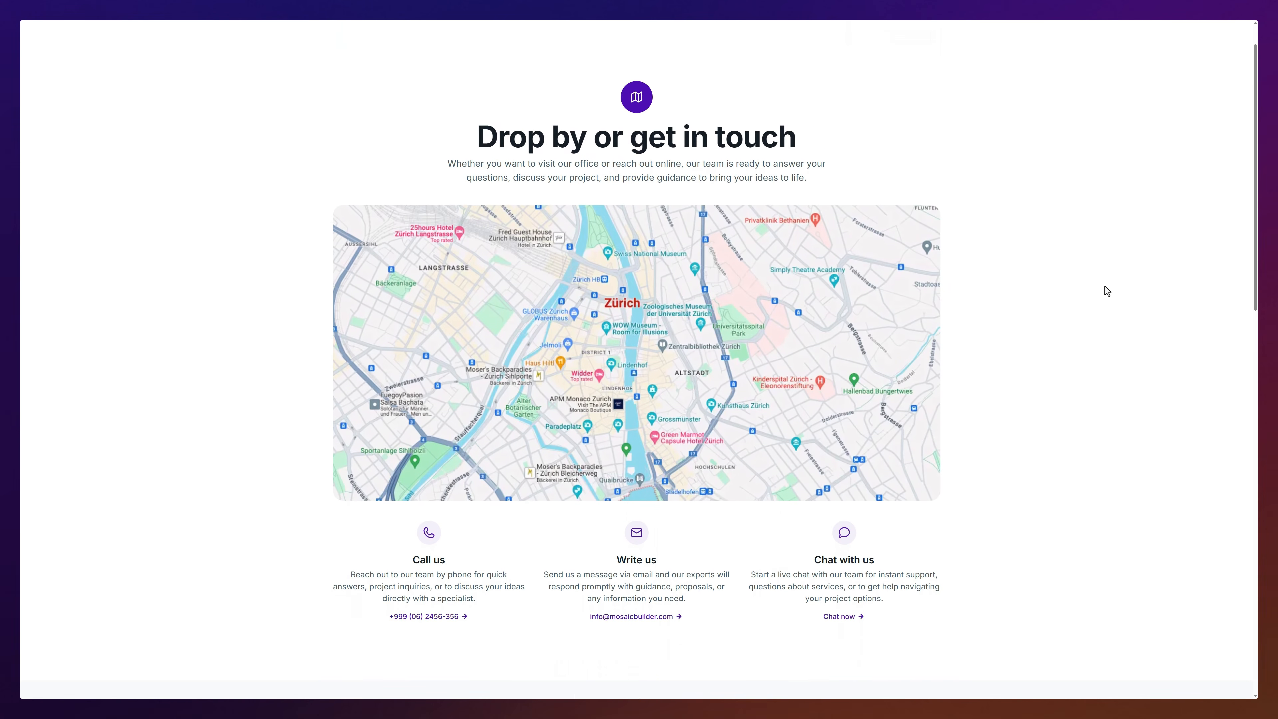
pyautogui.scroll(-5, 1108, 291)
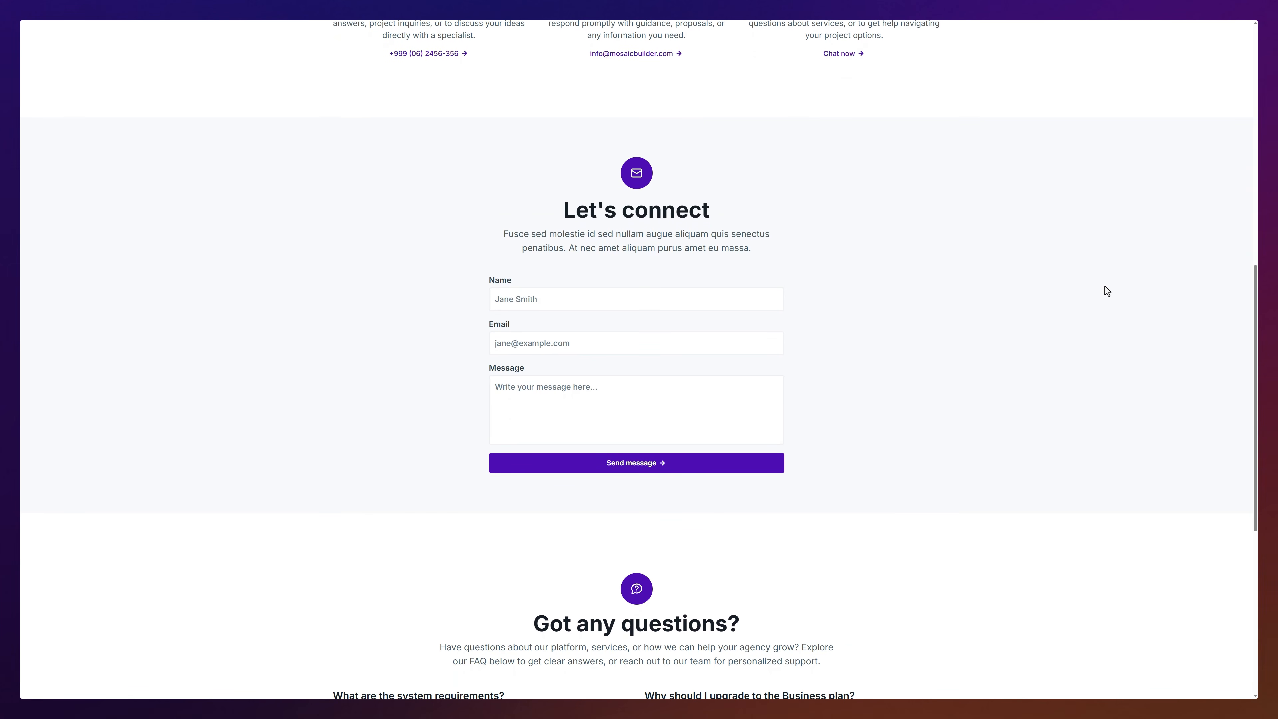
pyautogui.click(765, 301)
pyautogui.write('John Doe')
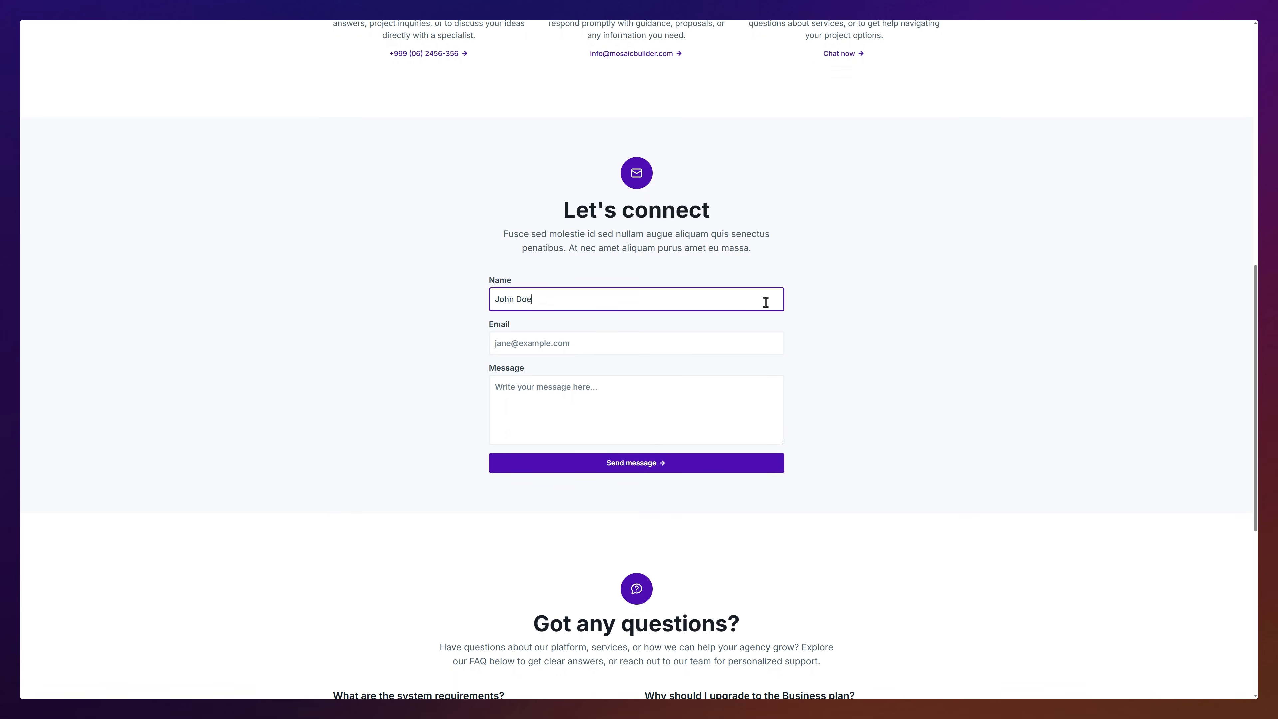
pyautogui.press('Tab')
pyautogui.write('john@example.com')
pyautogui.press('Tab')
pyautogui.write("Hello, I'm John, I would like to know more!")
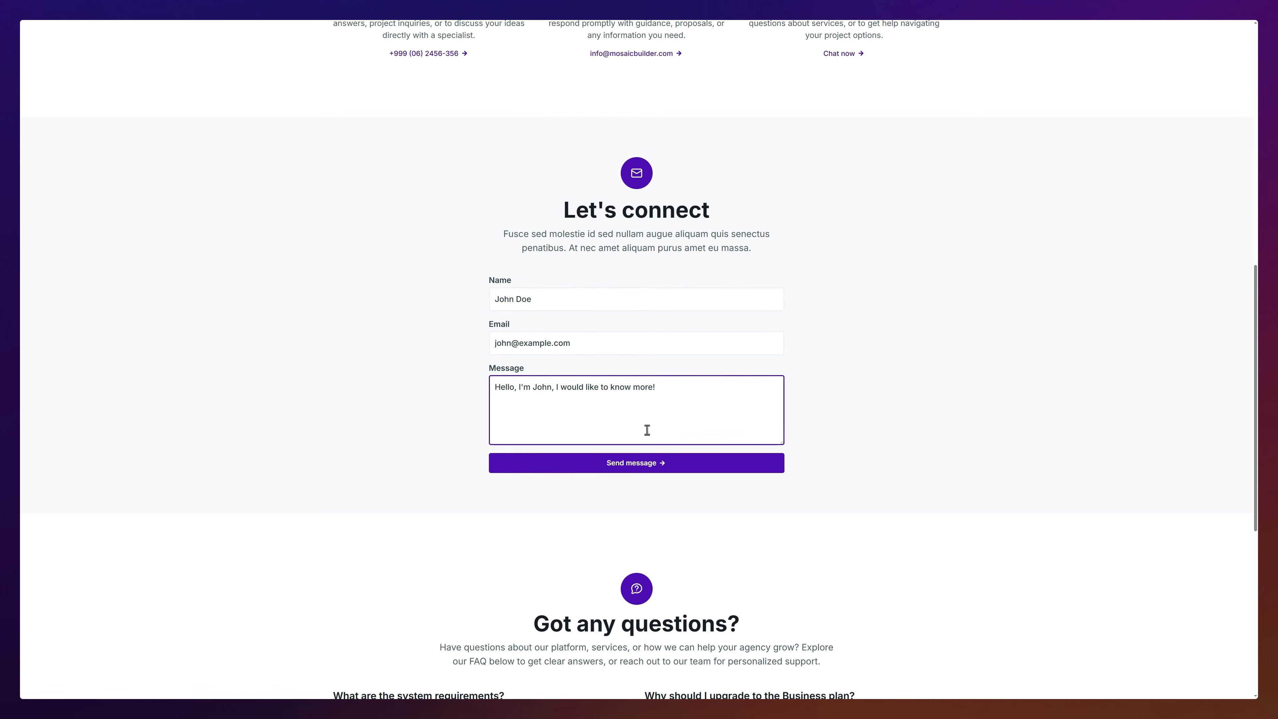
pyautogui.click(636, 463)
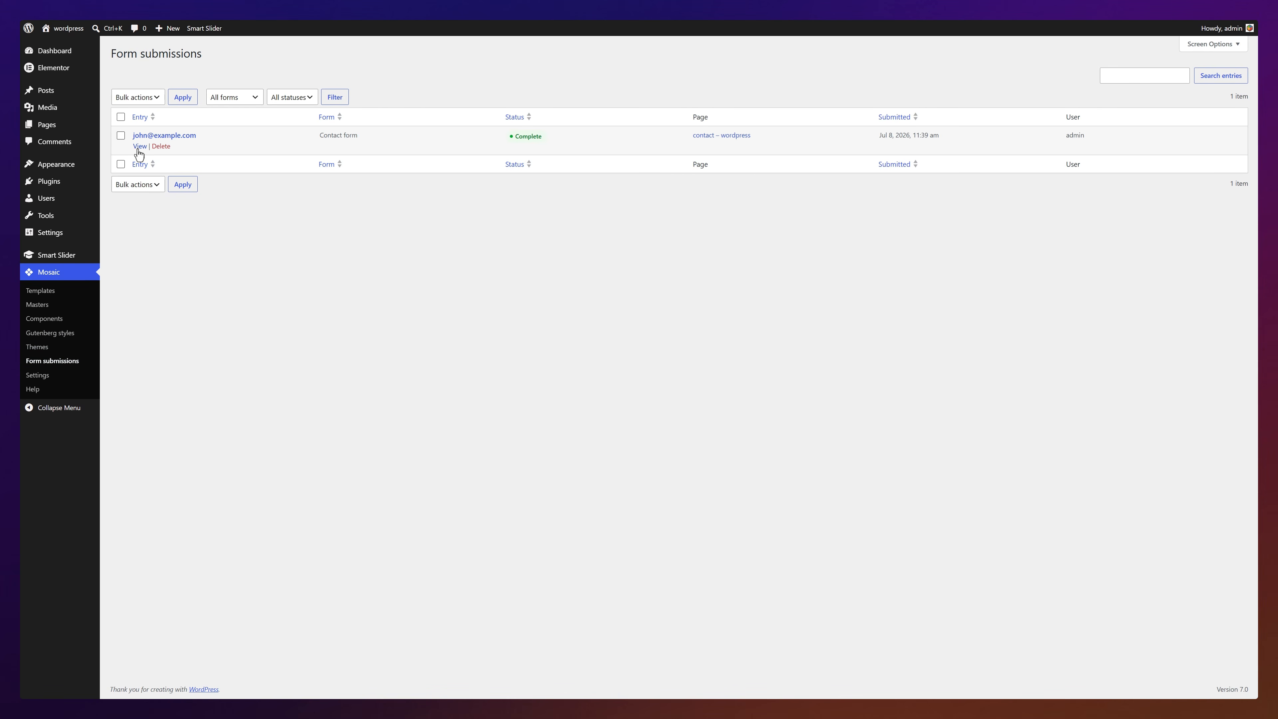
# Step: View the Contact form entry's details in Mosaic's Form submissions
pyautogui.click(139, 150)
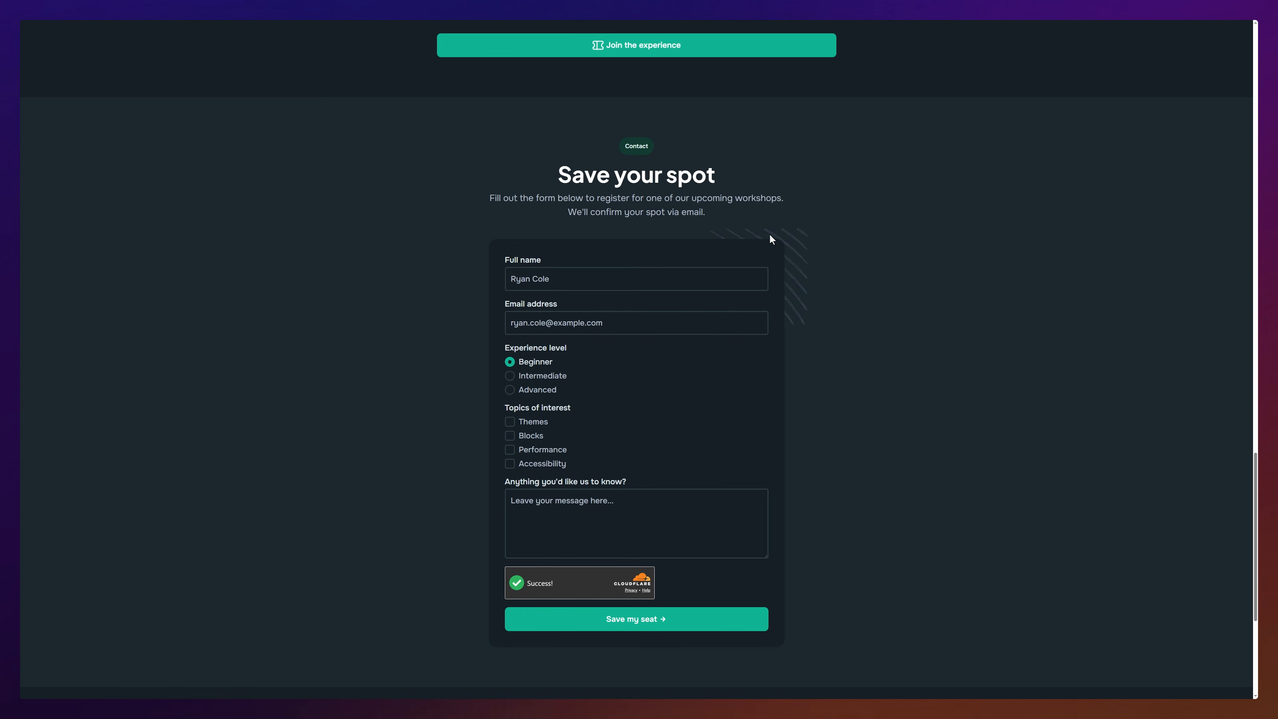
# Step: Enter a test name and a malformed email using '&' instead of '@', ticking Themes and Accessibility
pyautogui.click(703, 274)
pyautogui.click(705, 321)
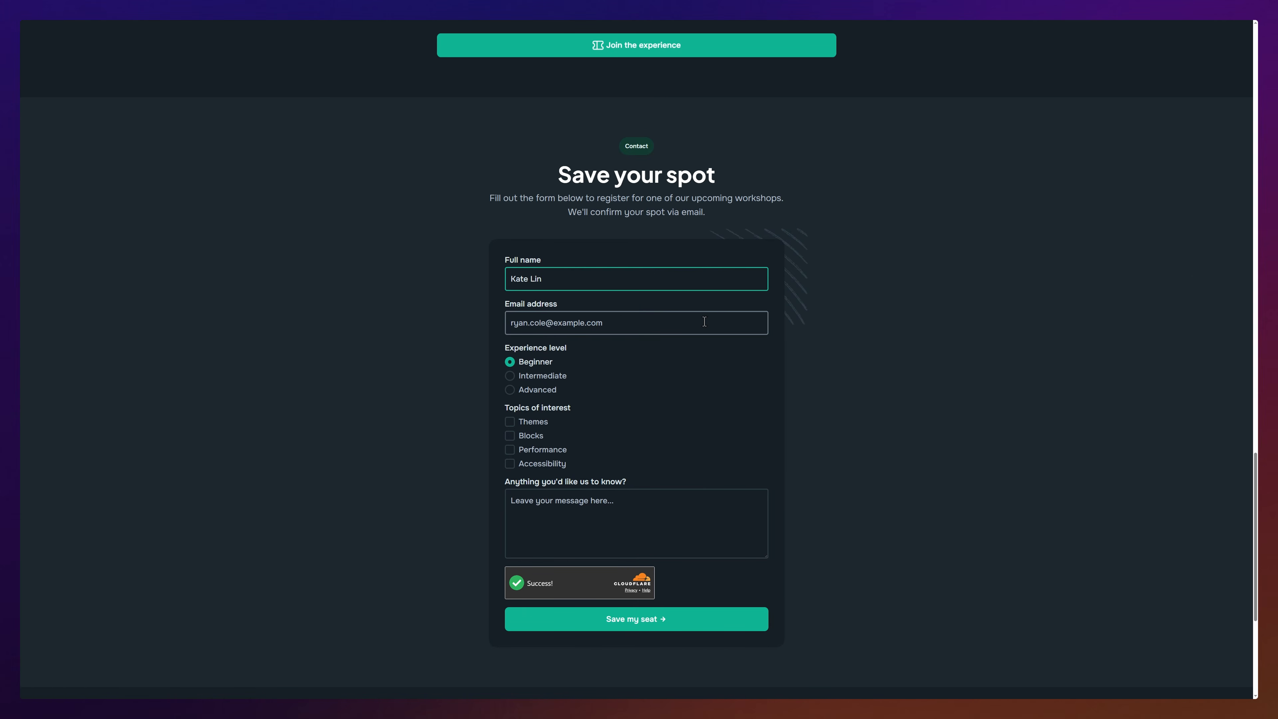
pyautogui.click(510, 421)
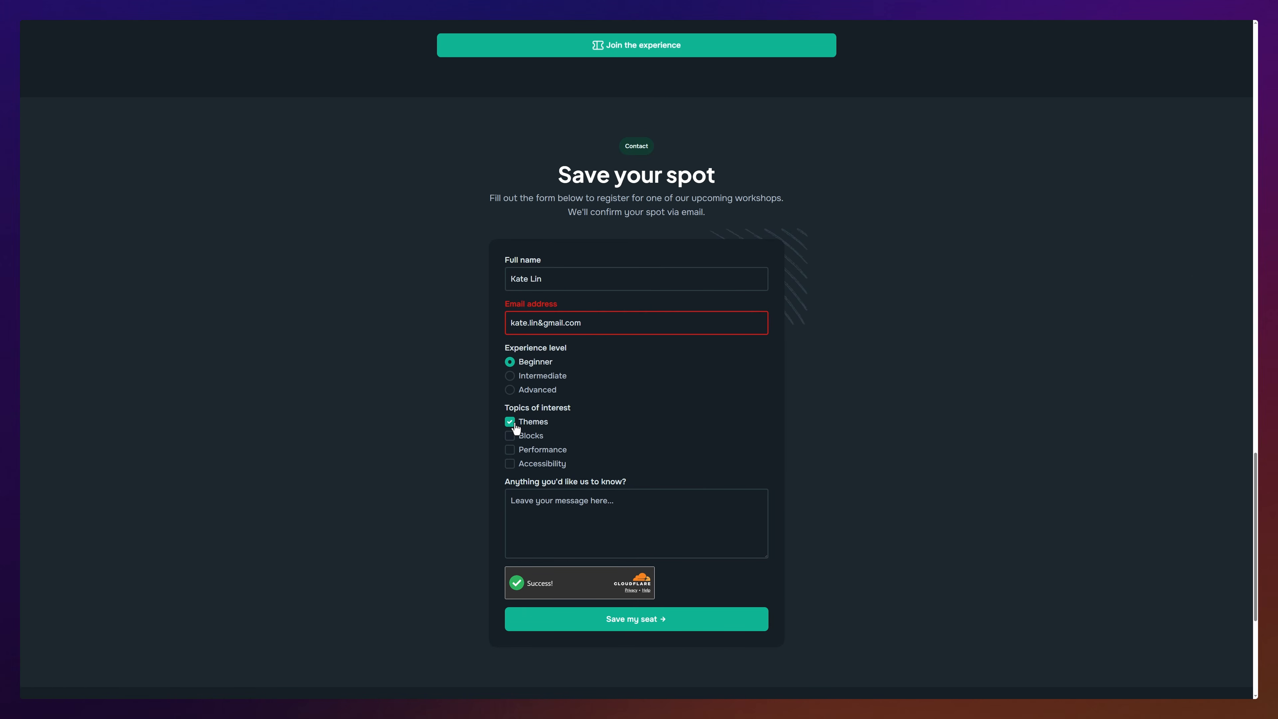
pyautogui.click(510, 463)
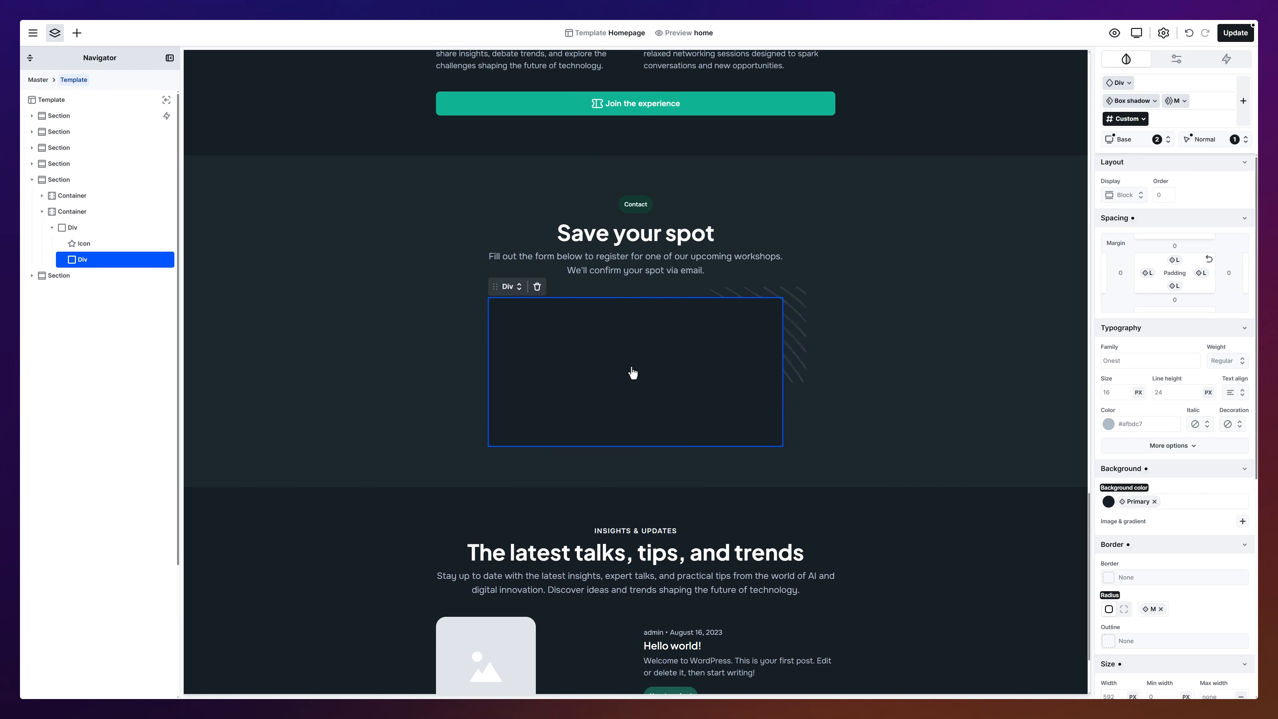
# Step: Drop a default Form into the empty Save your spot card and enter it for editing
pyautogui.click(77, 33)
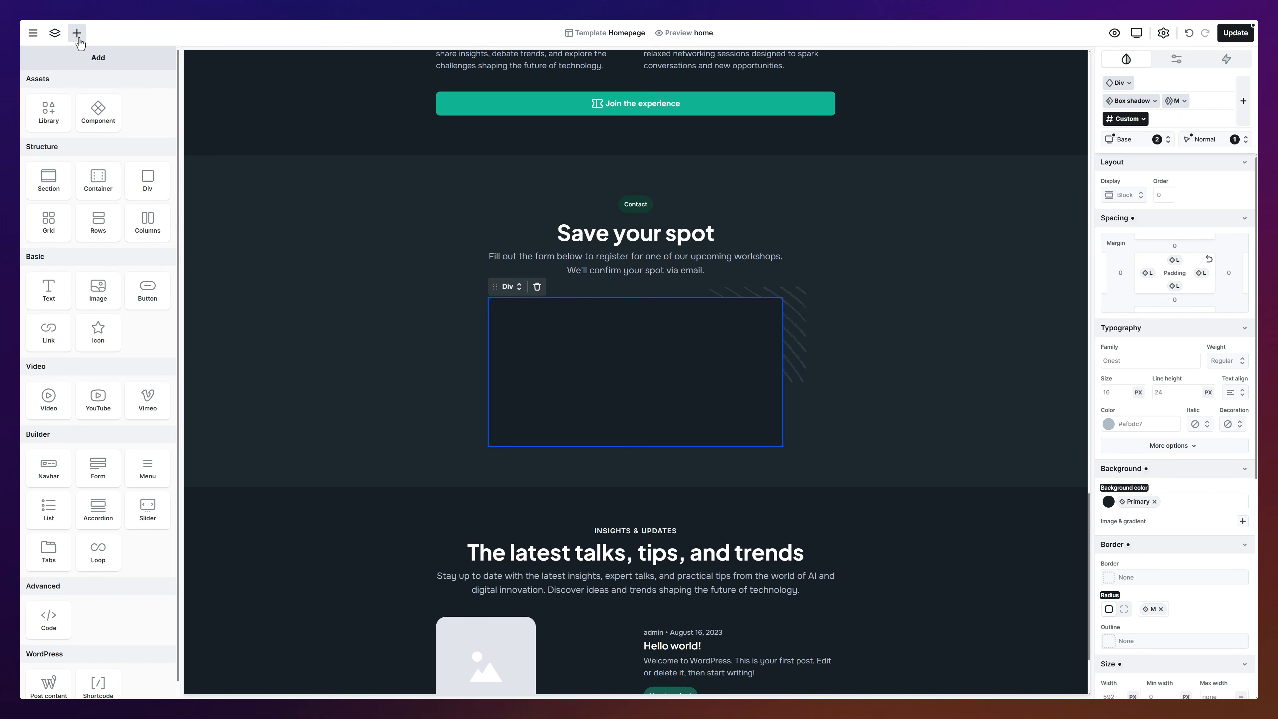
pyautogui.moveTo(94, 475); pyautogui.dragTo(621, 361)
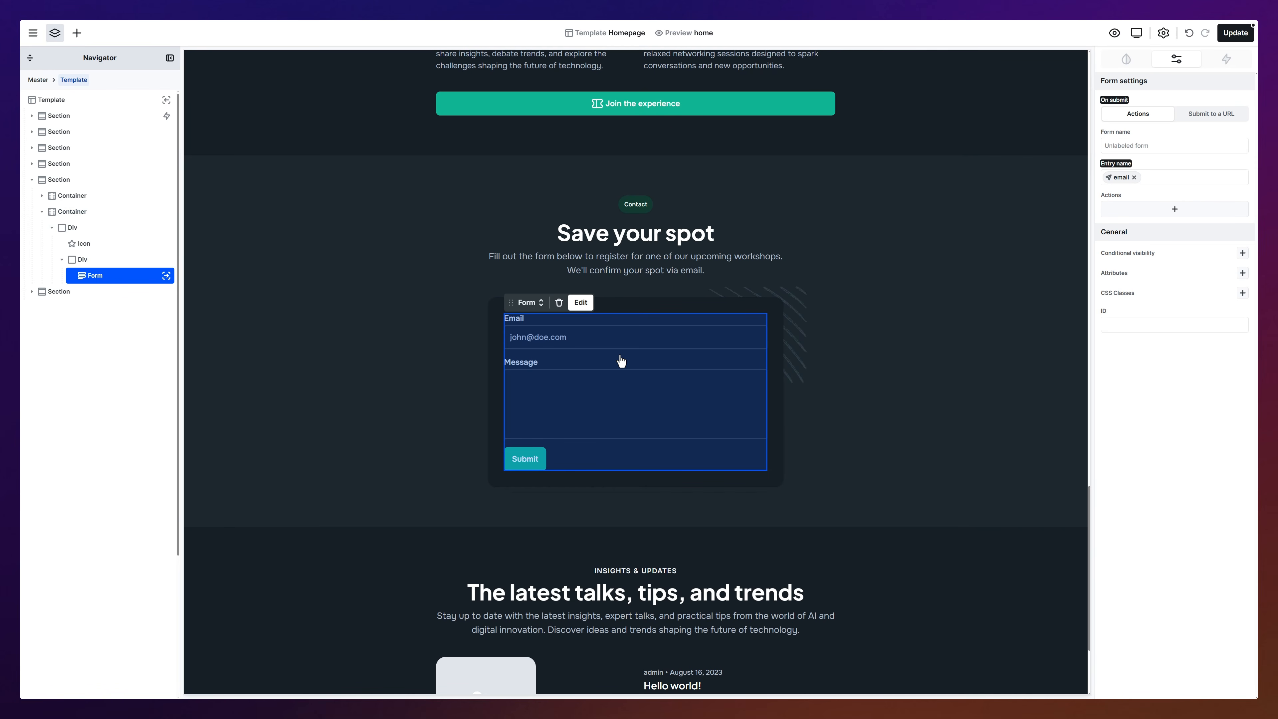
pyautogui.click(1177, 214)
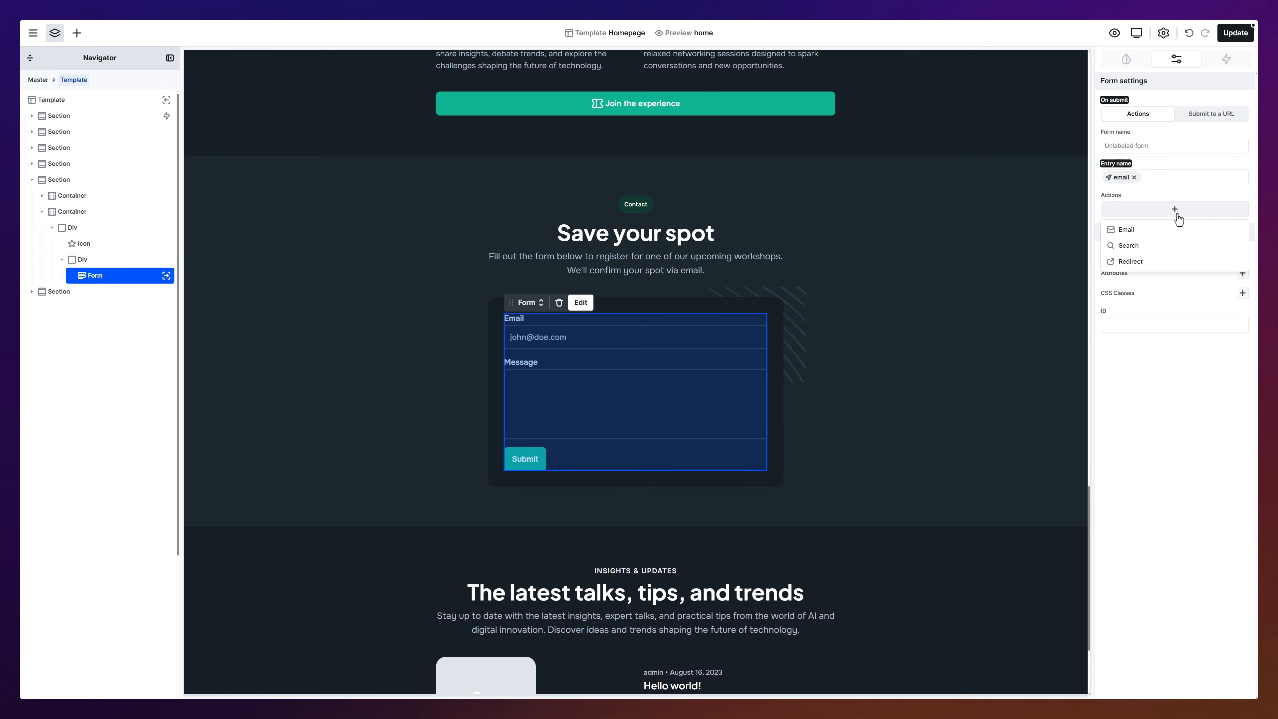
pyautogui.click(1177, 215)
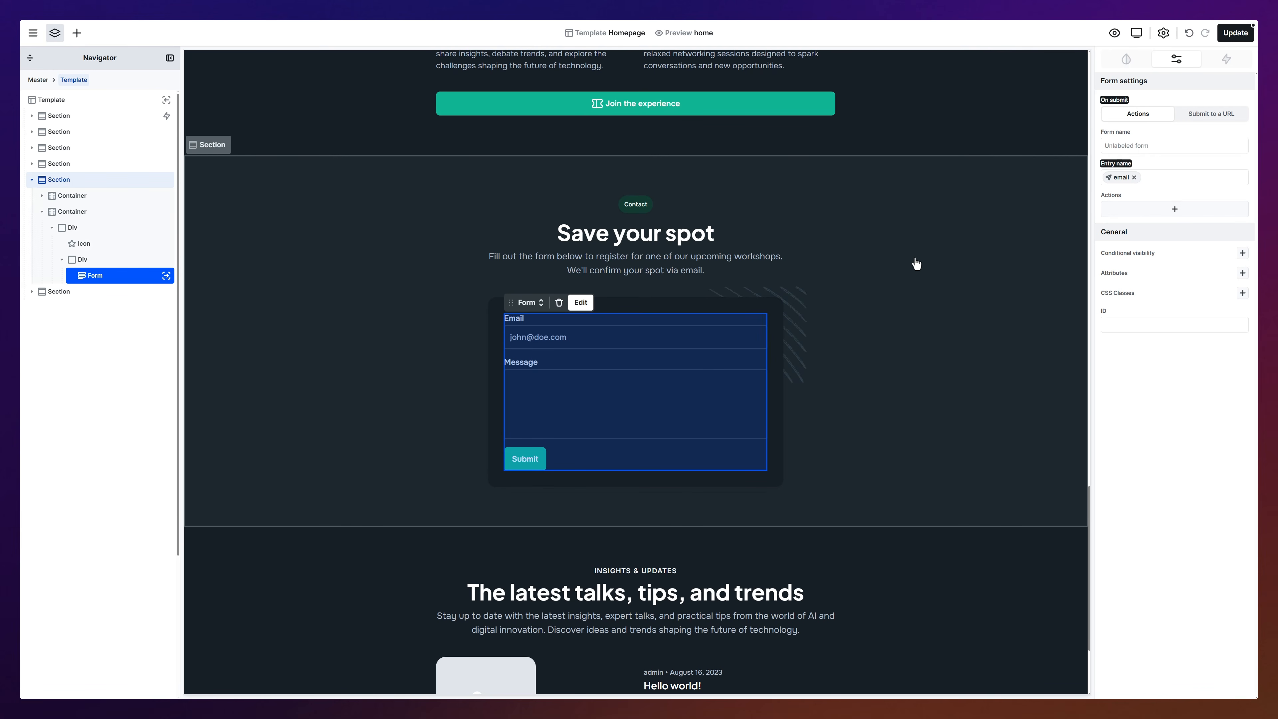
pyautogui.click(580, 302)
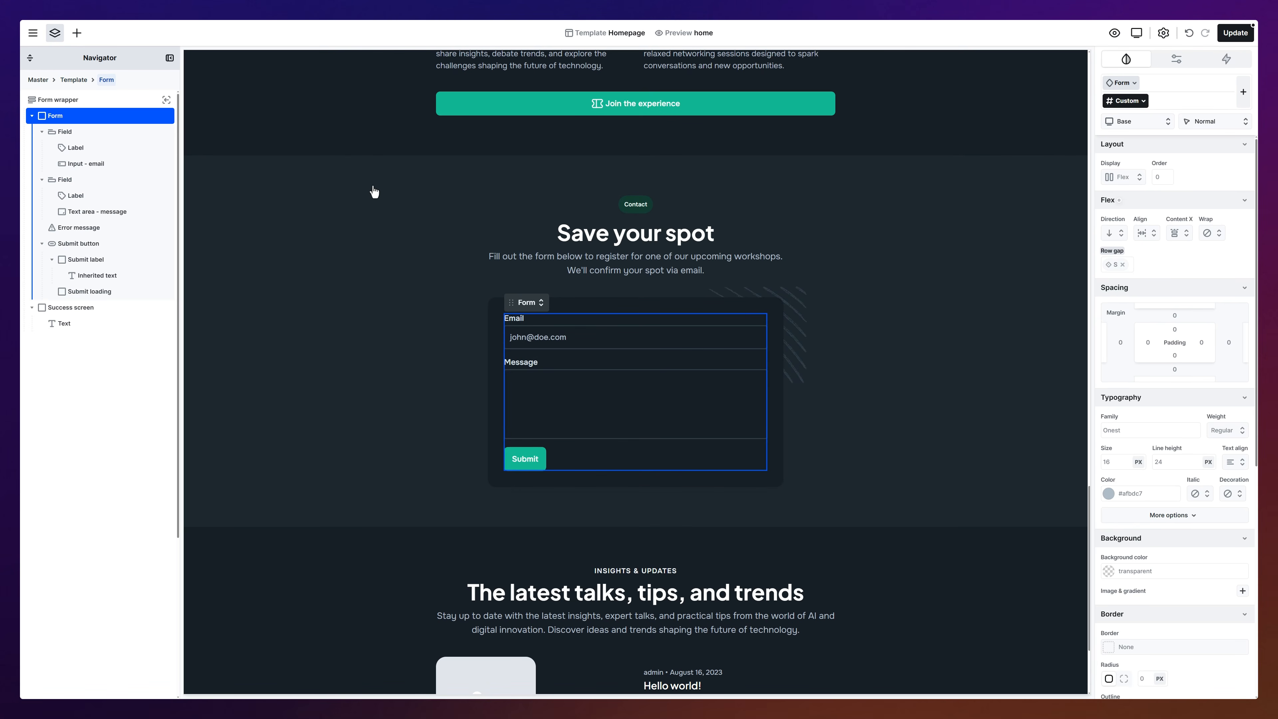
pyautogui.click(77, 33)
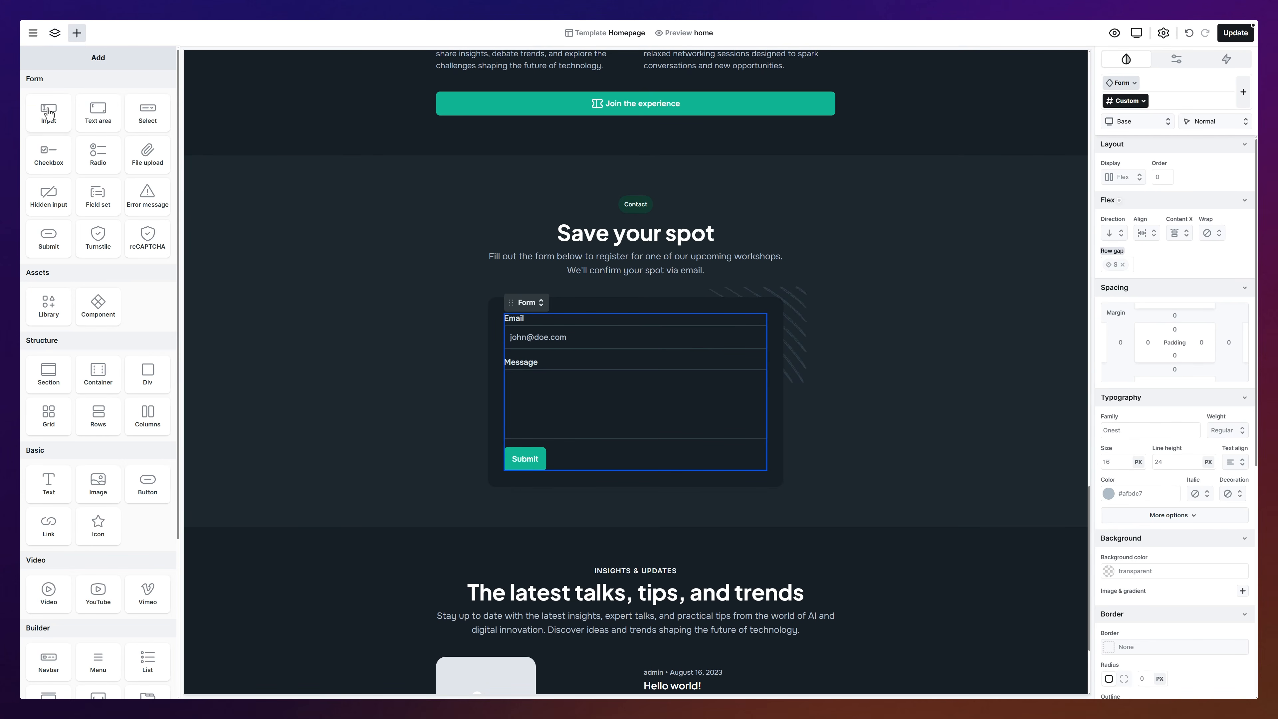
# Step: Insert a required 'Full name' input field with a sample-name placeholder above Email
pyautogui.moveTo(49, 114); pyautogui.dragTo(518, 319)
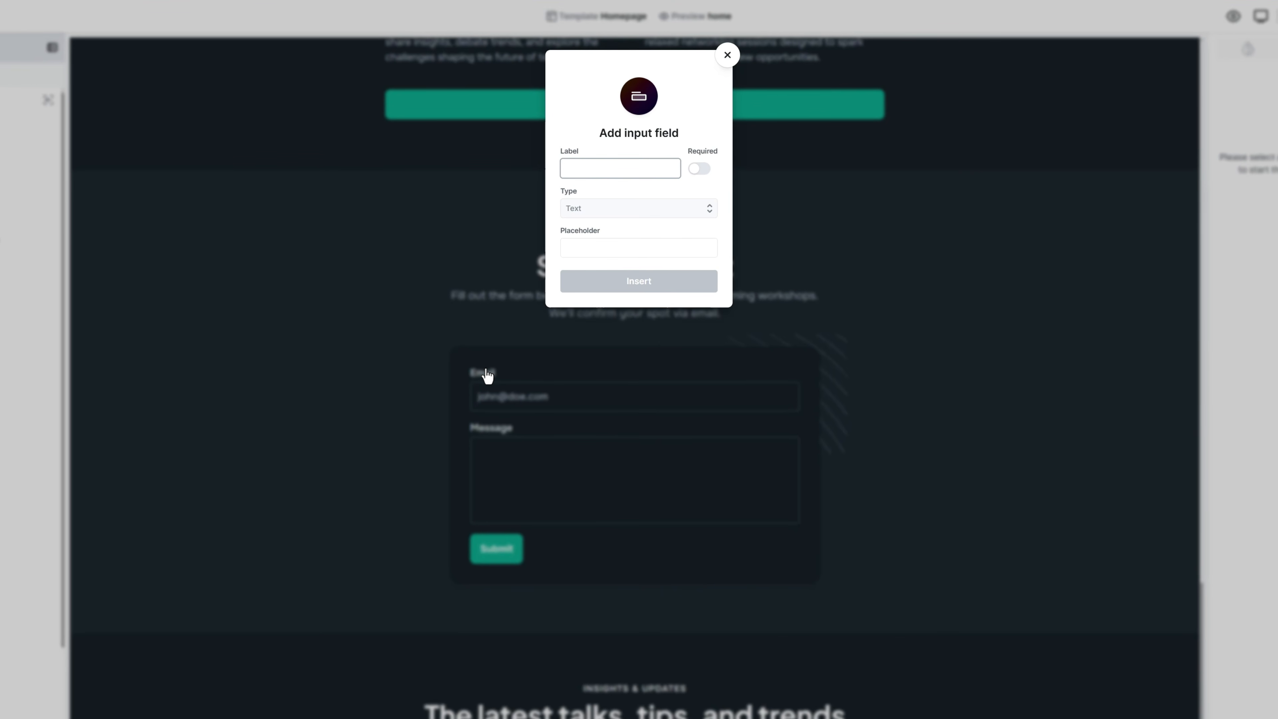
pyautogui.write('Full name')
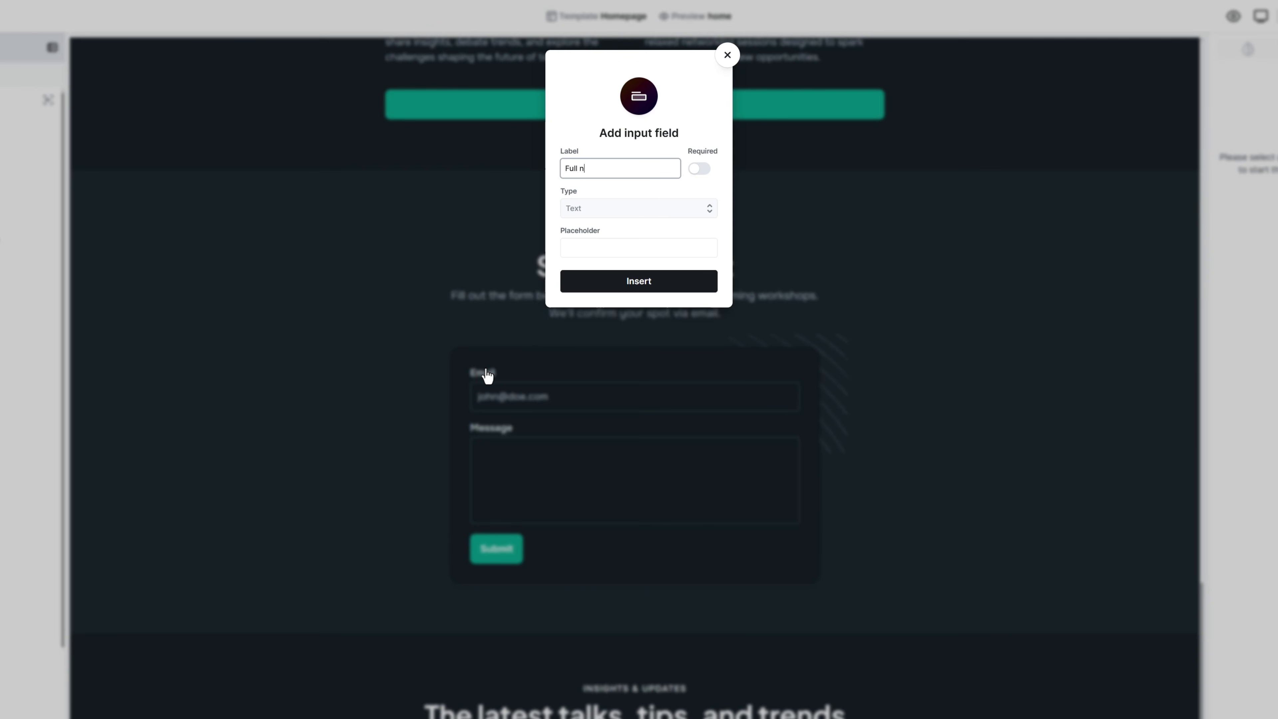
pyautogui.click(698, 171)
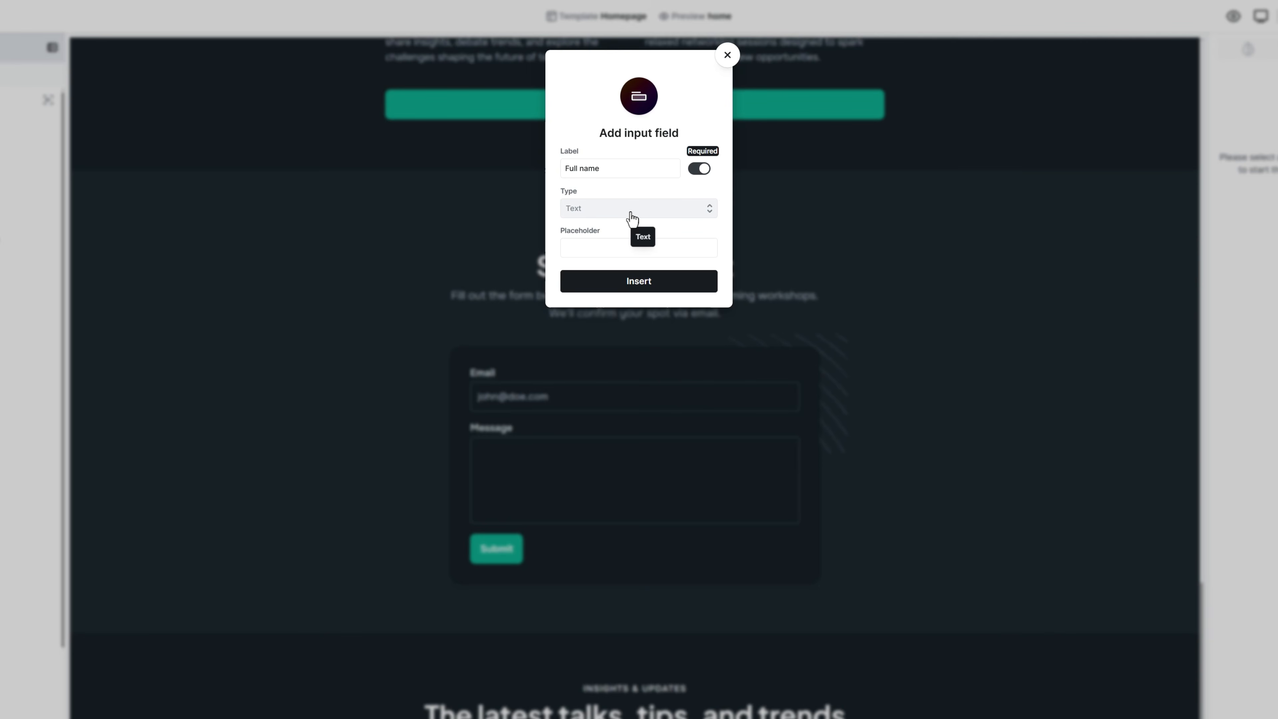
pyautogui.click(639, 249)
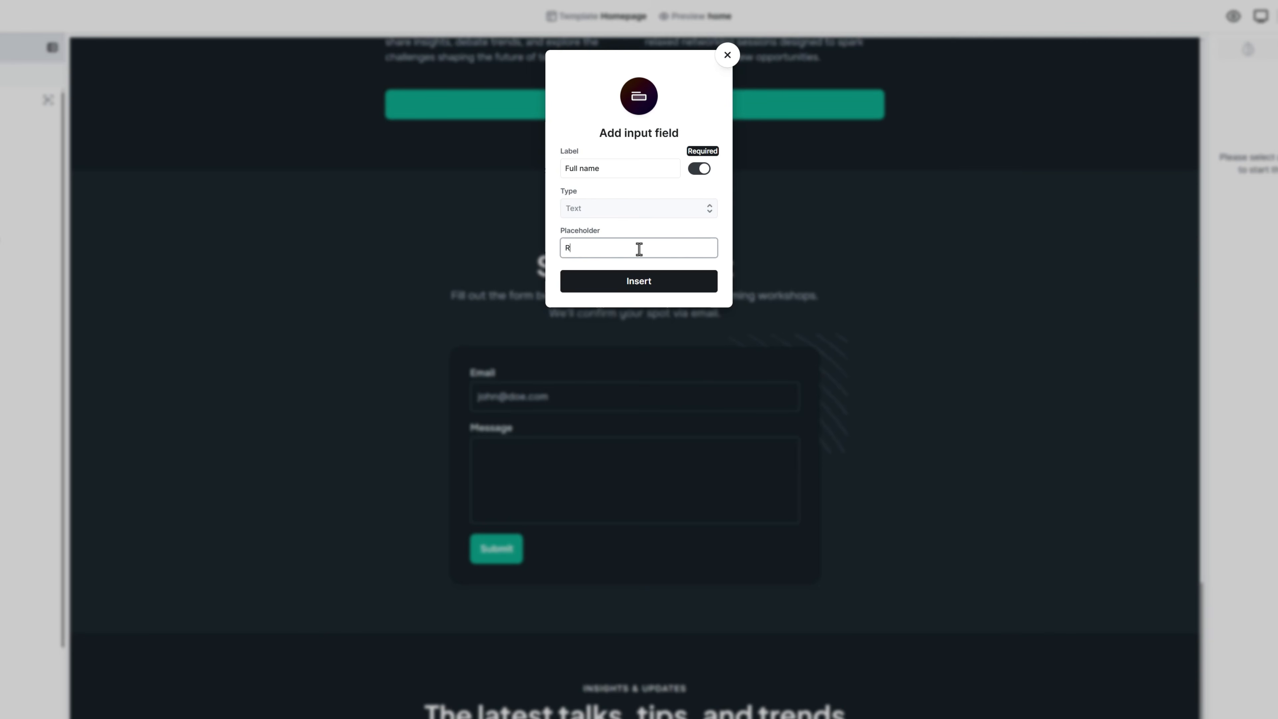
pyautogui.click(643, 285)
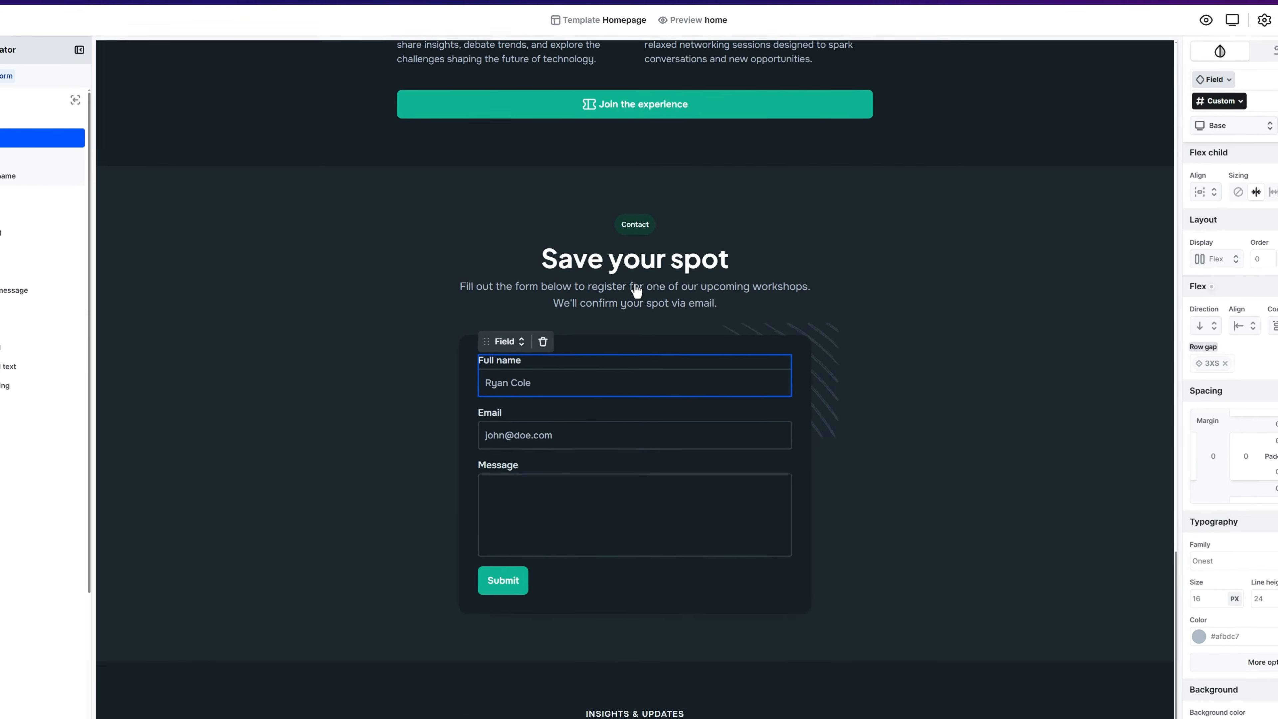
# Step: Rename the Email label to 'Email address' and give its input an example-address placeholder
pyautogui.click(490, 431)
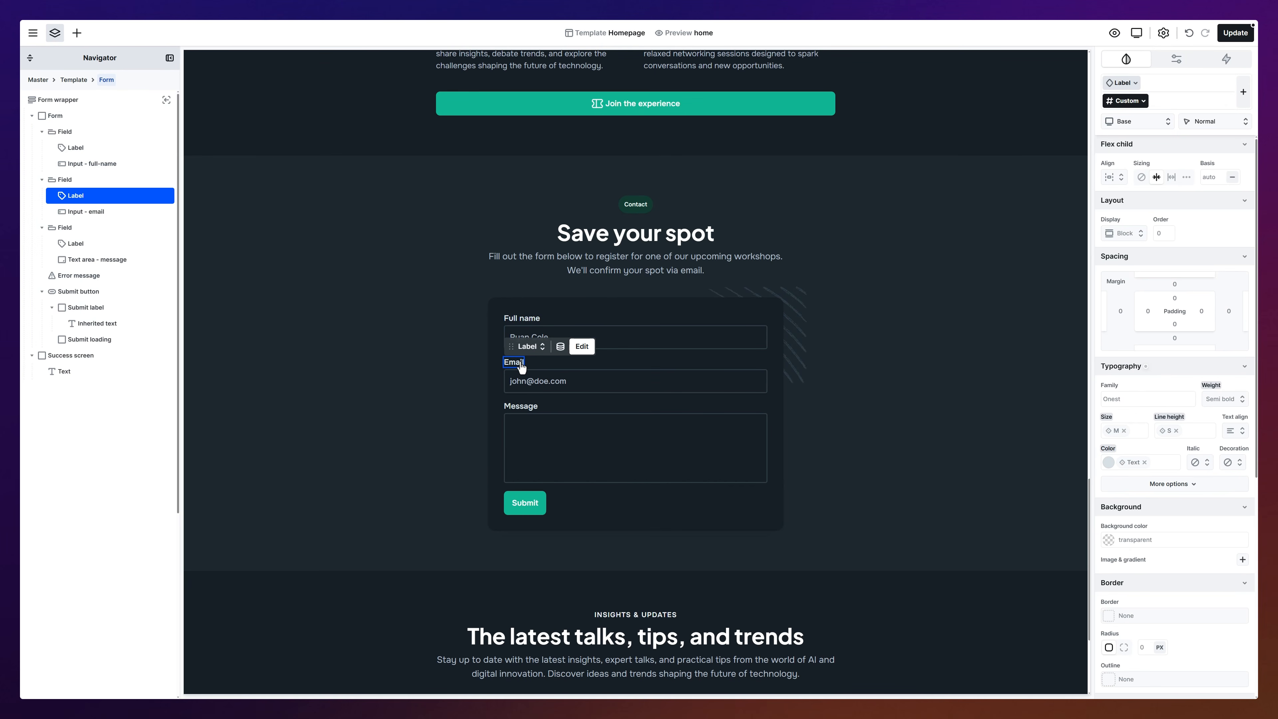
pyautogui.click(580, 350)
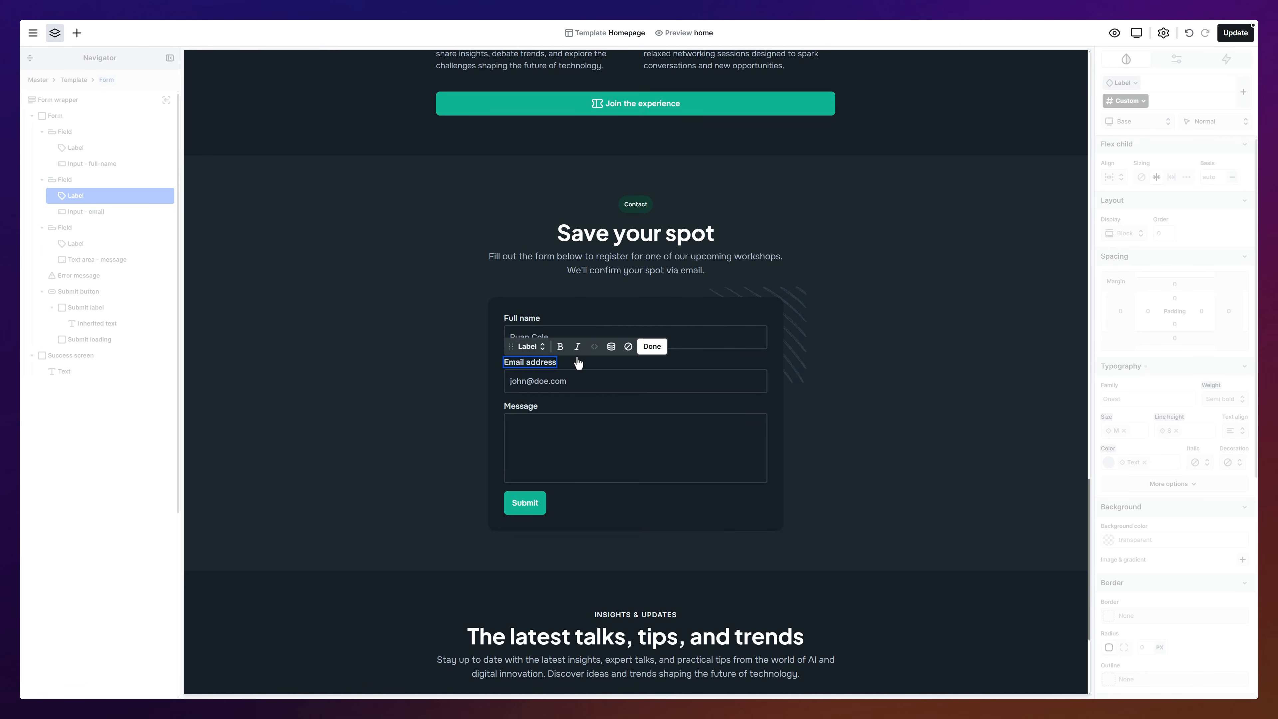
pyautogui.click(576, 381)
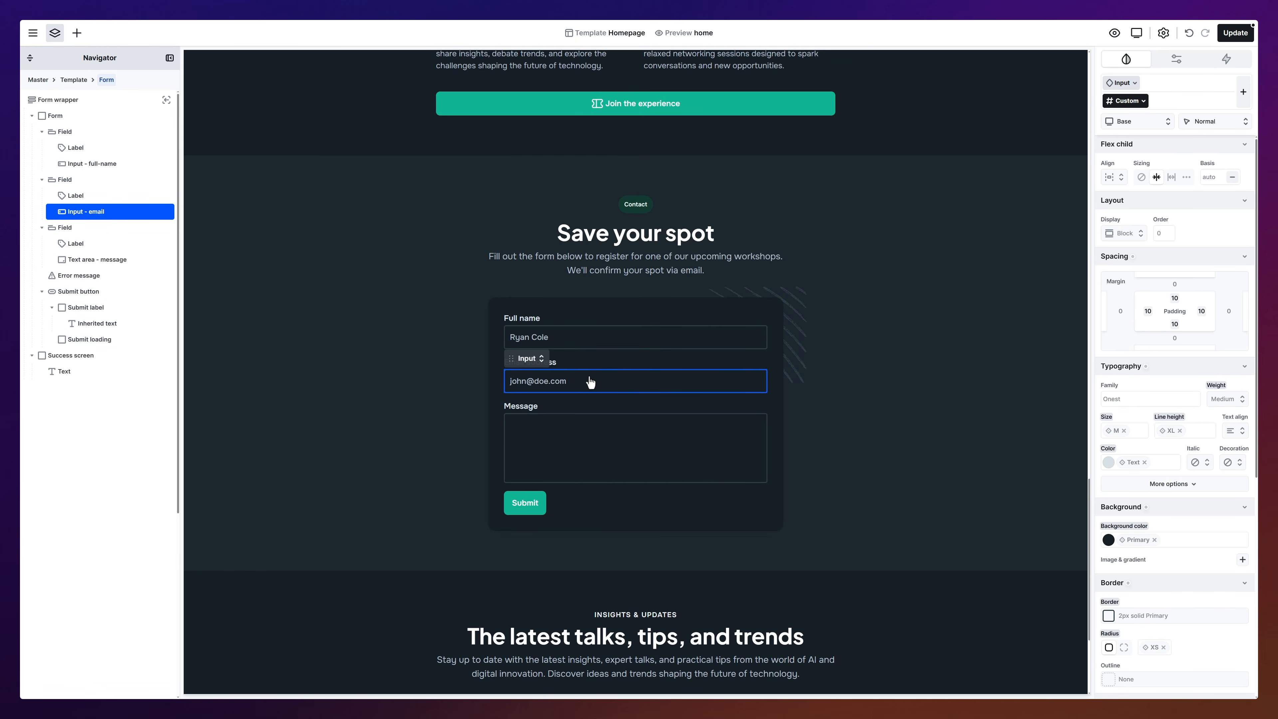
pyautogui.click(1176, 59)
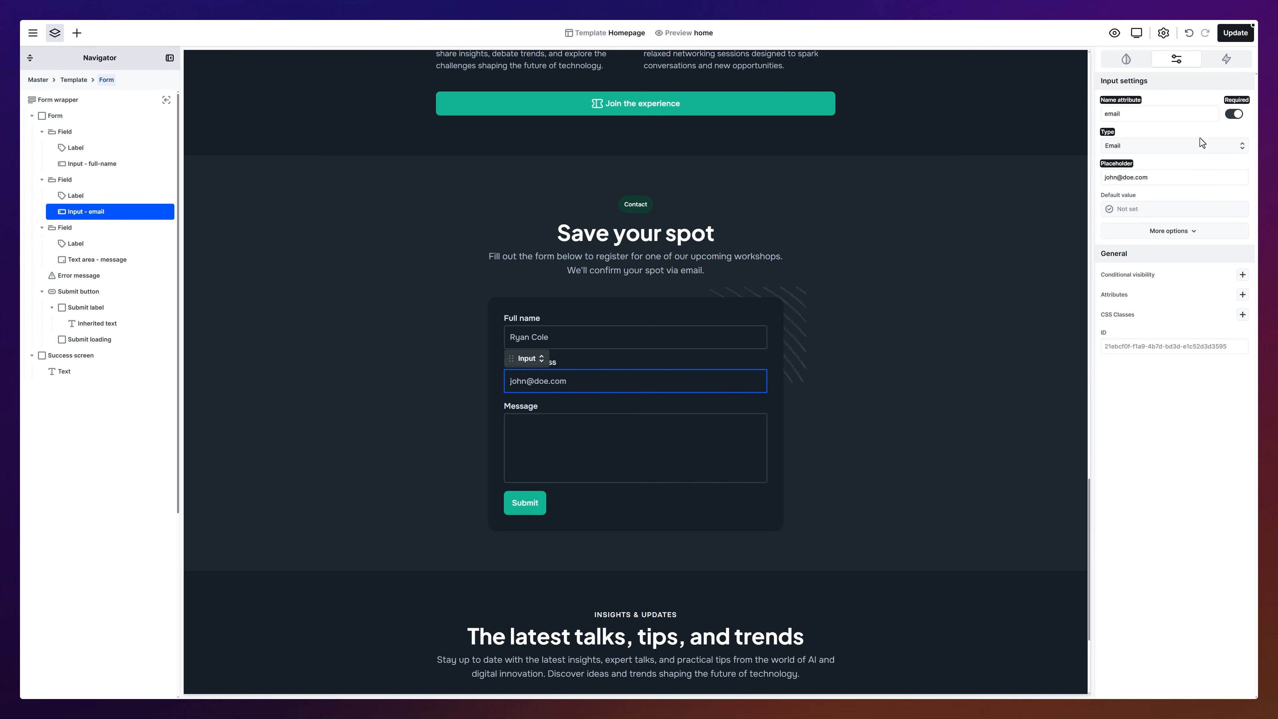
pyautogui.click(1198, 183)
pyautogui.click(78, 33)
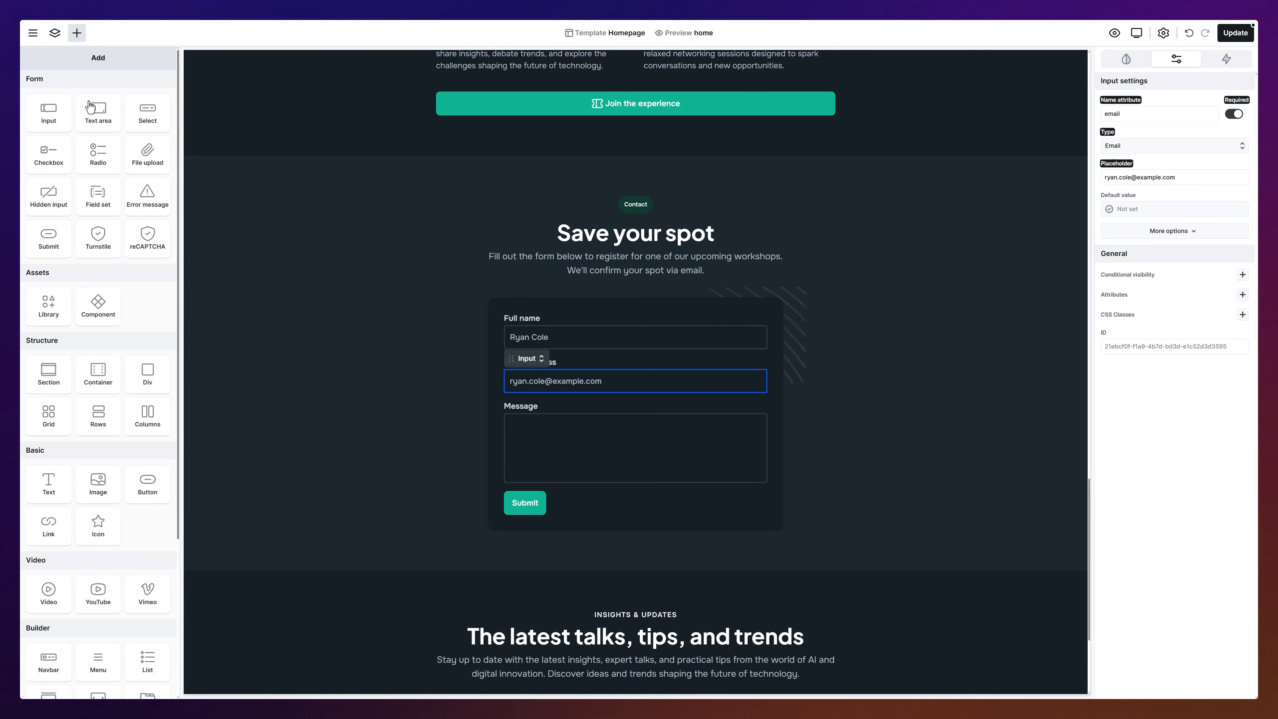
# Step: Add a required 'Experience level' radio field with a first choice, Beginner
pyautogui.moveTo(98, 153); pyautogui.dragTo(534, 393)
pyautogui.write('Experience level')
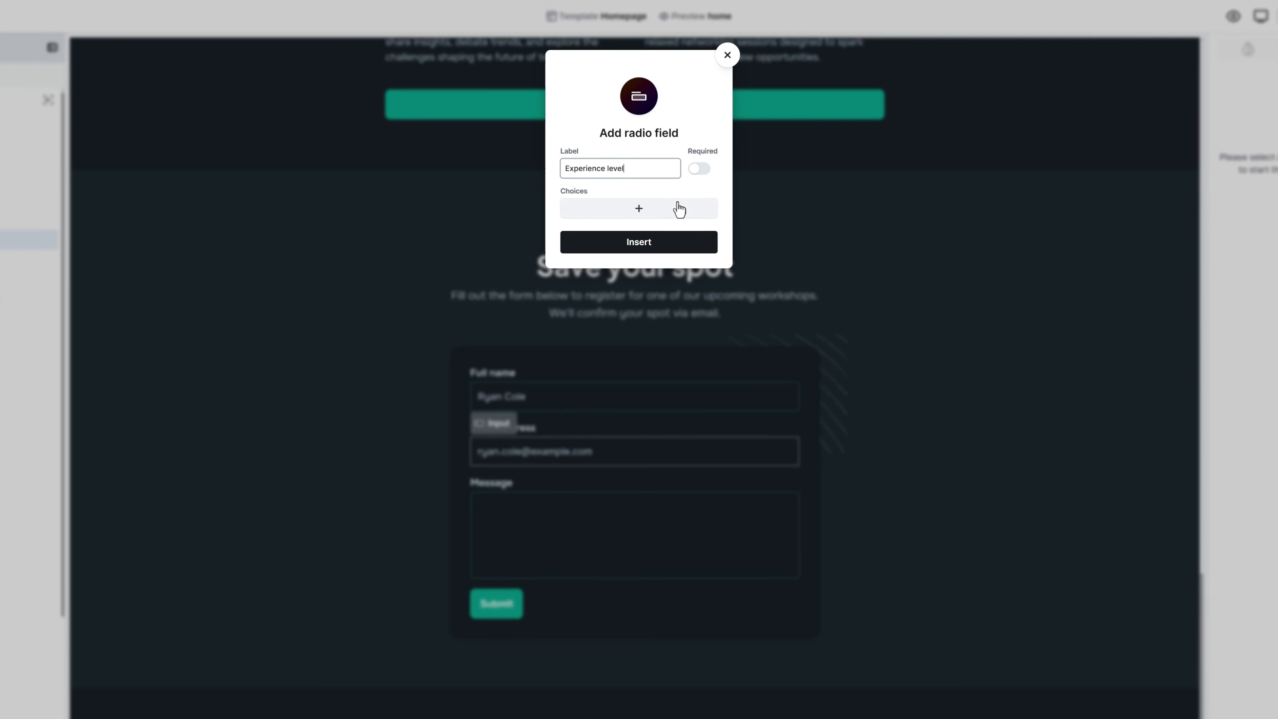
pyautogui.click(696, 171)
pyautogui.click(638, 212)
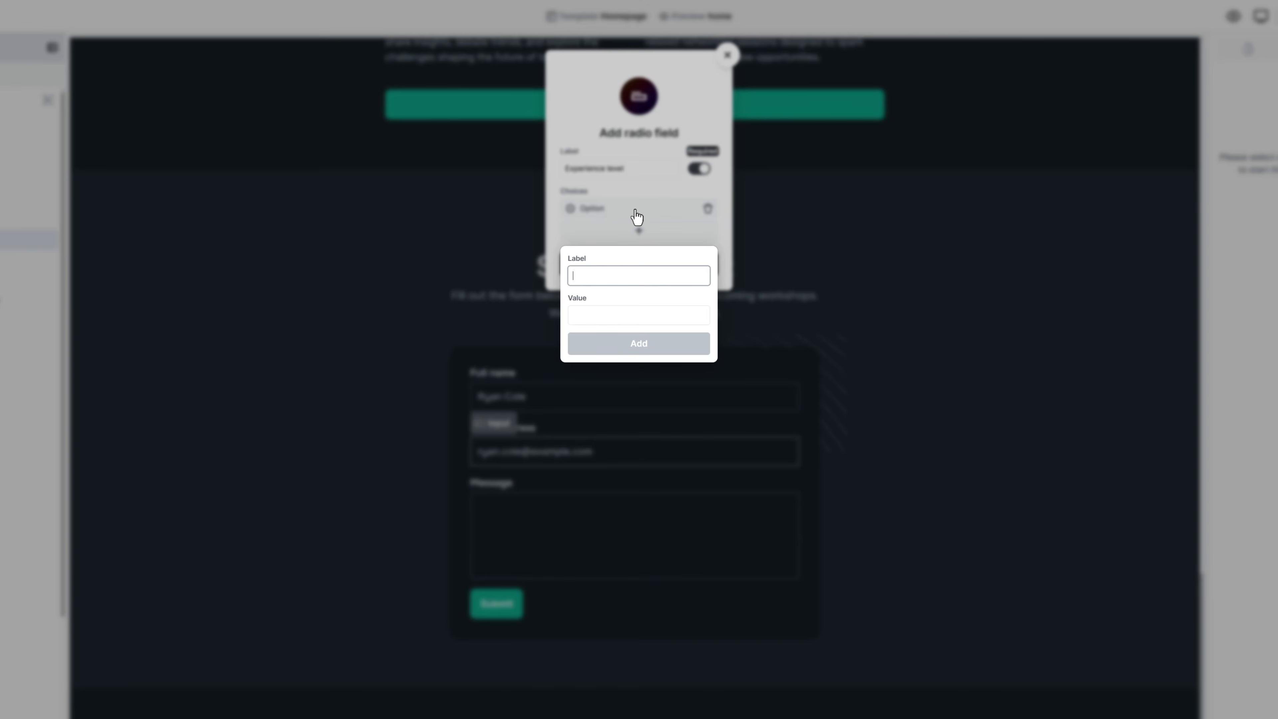
pyautogui.write('Beginner')
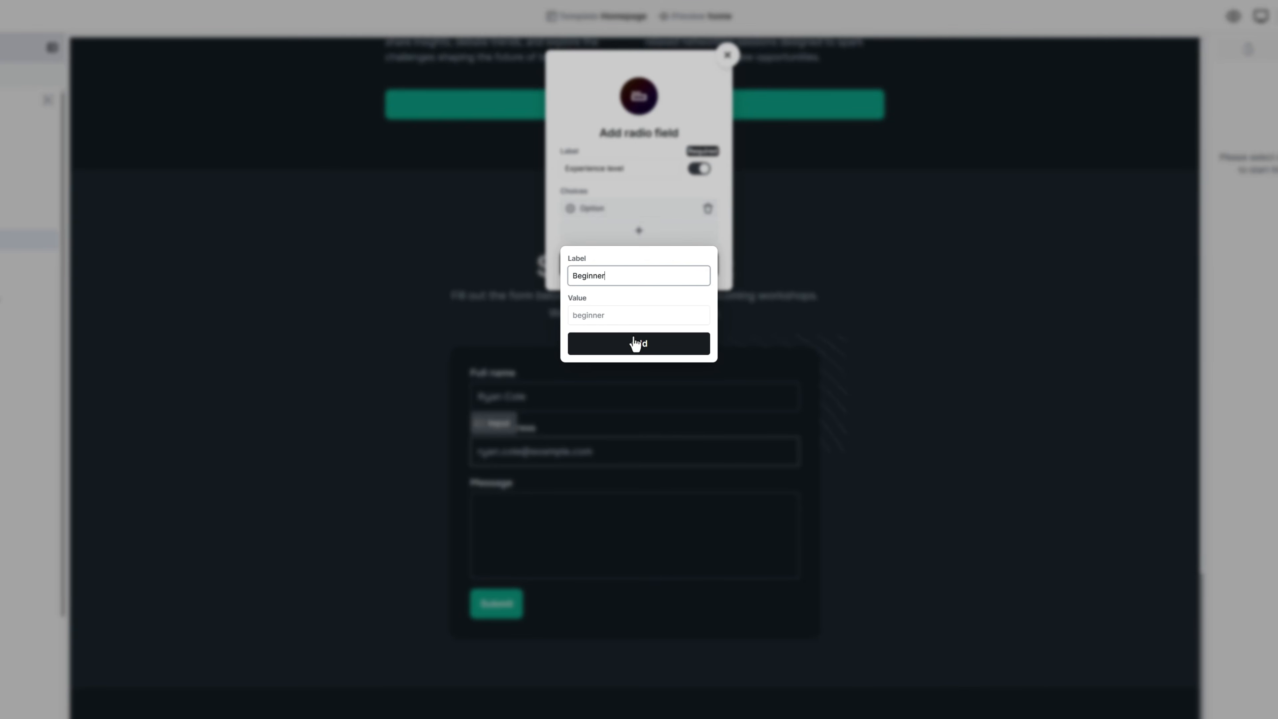
pyautogui.click(637, 343)
# Step: Add Intermediate and Advanced choices and insert the radio field into the form
pyautogui.click(641, 241)
pyautogui.write('Intermediate')
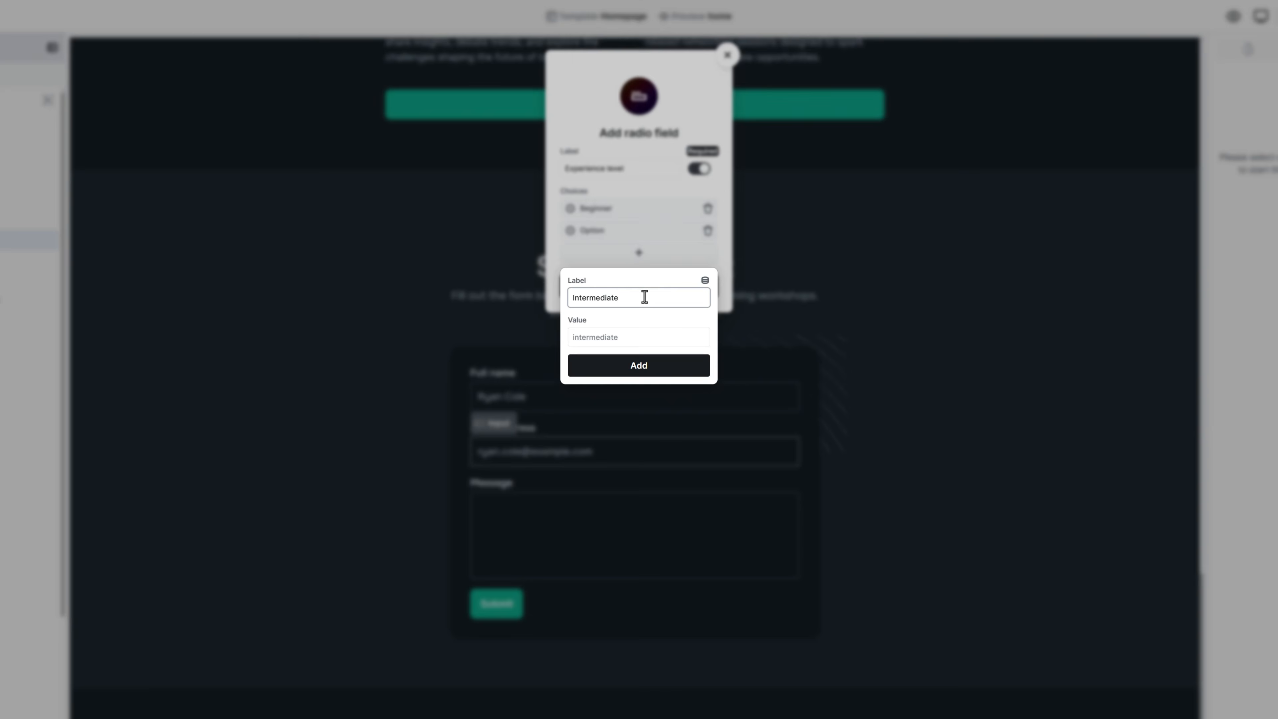
pyautogui.click(647, 372)
pyautogui.click(642, 257)
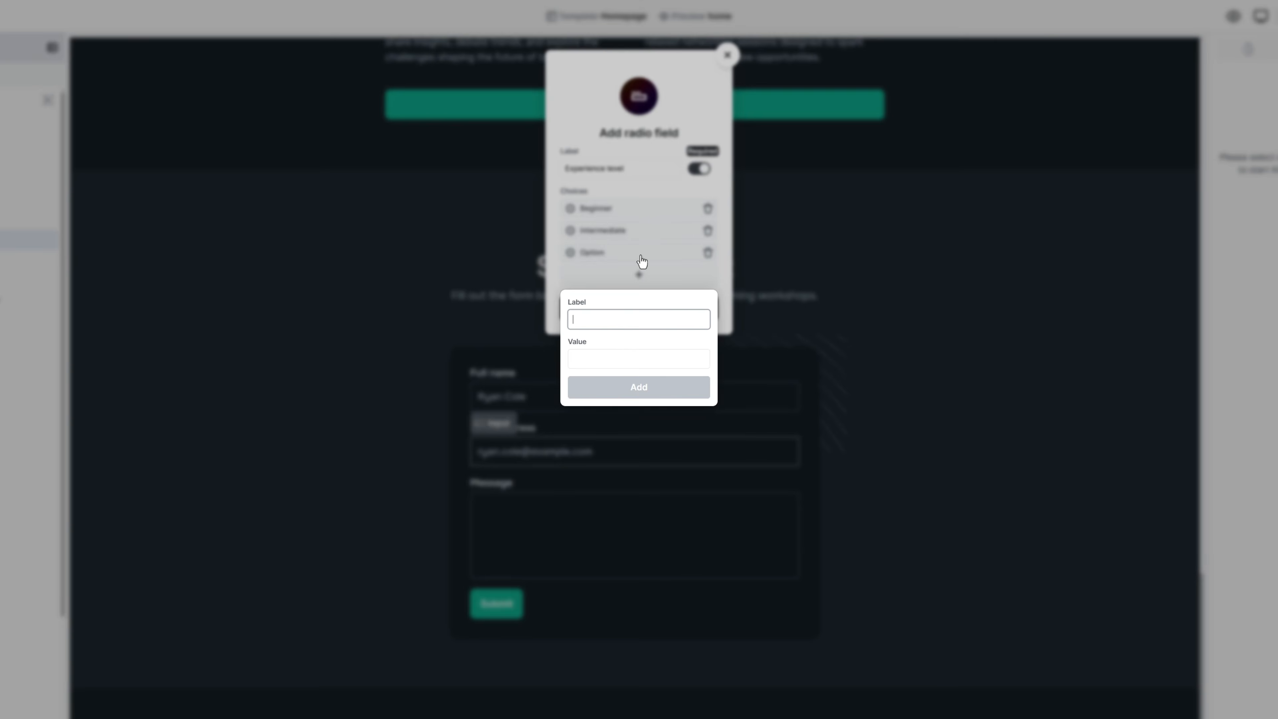
pyautogui.write('Advanced')
pyautogui.click(642, 387)
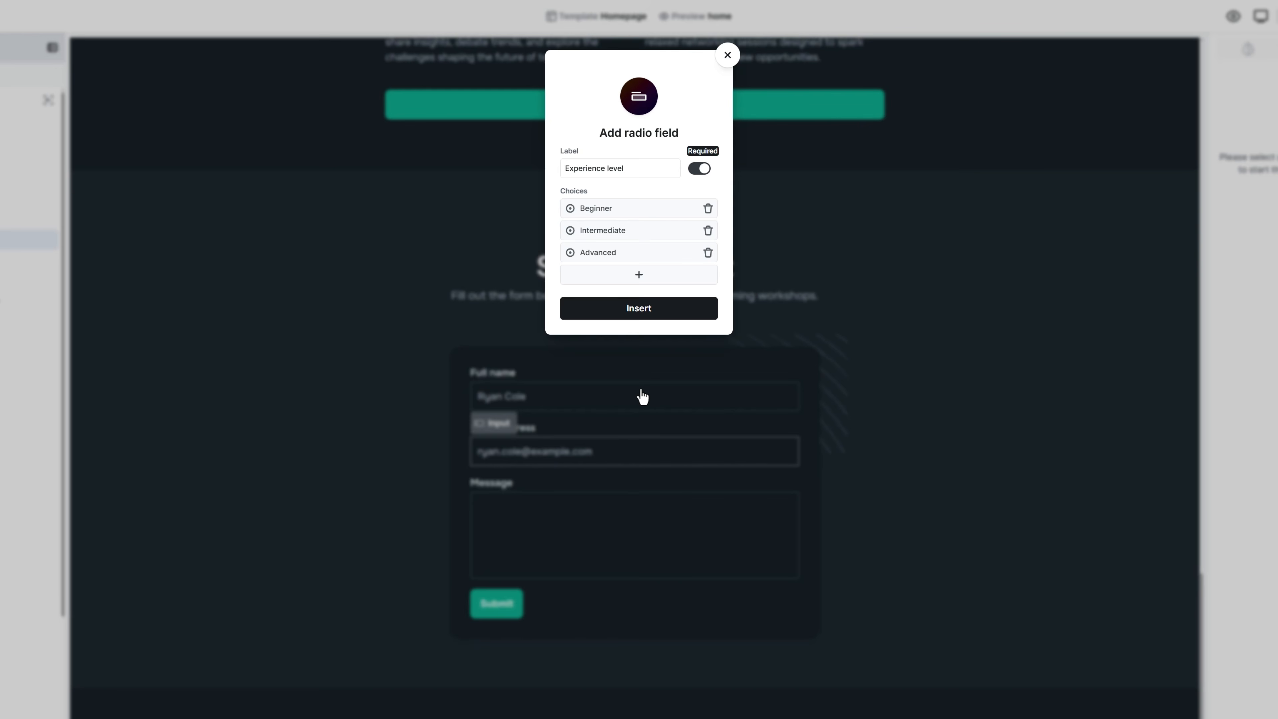
pyautogui.click(638, 311)
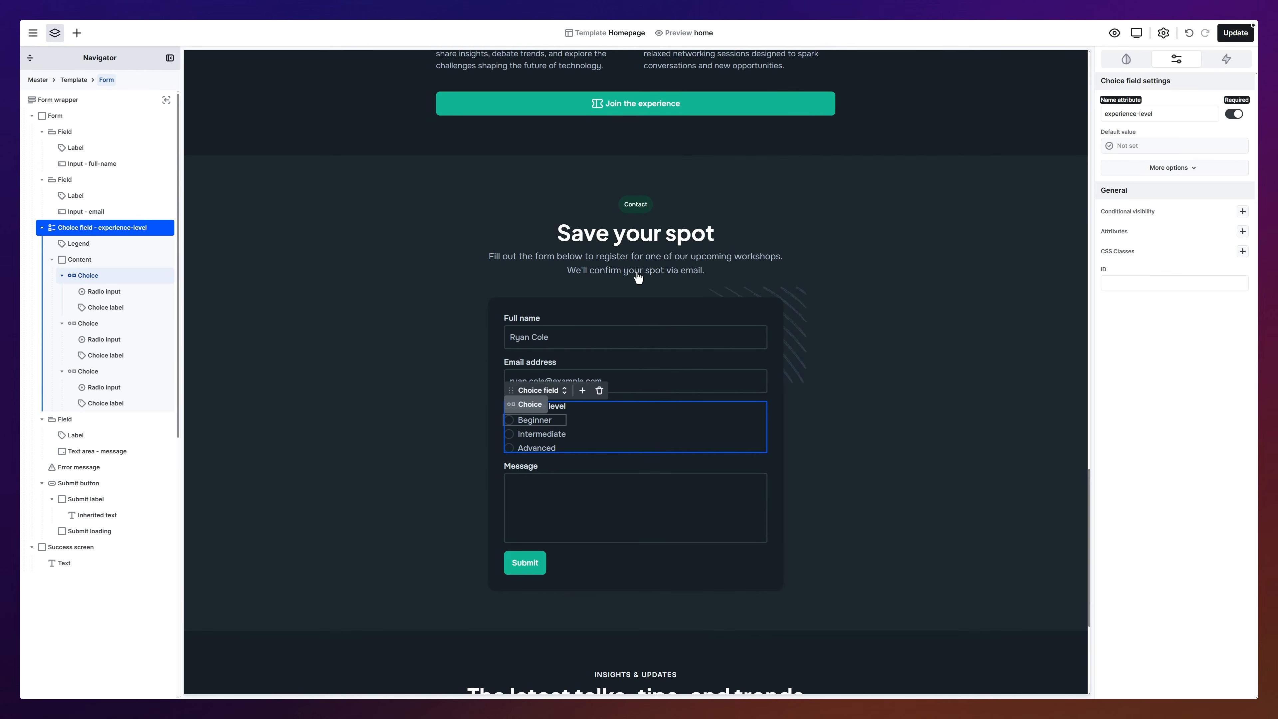
# Step: Make Beginner the preselected Experience level choice
pyautogui.click(517, 423)
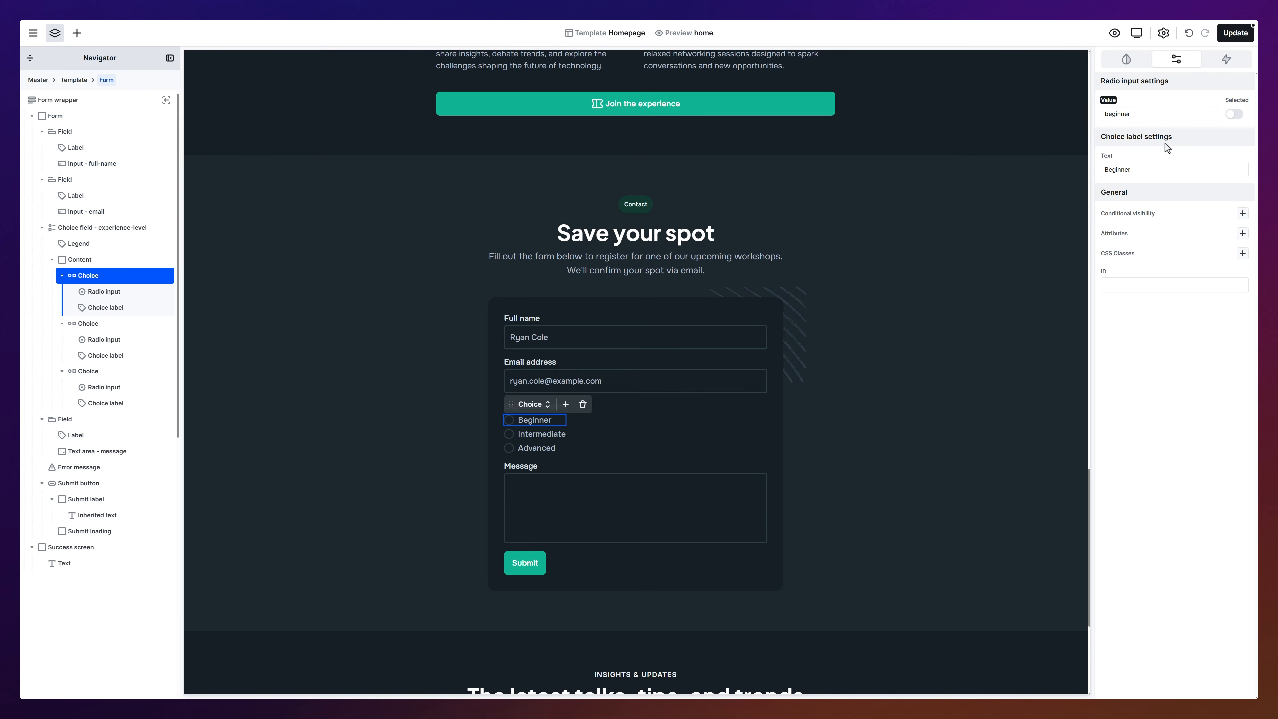
pyautogui.click(1235, 115)
pyautogui.click(77, 33)
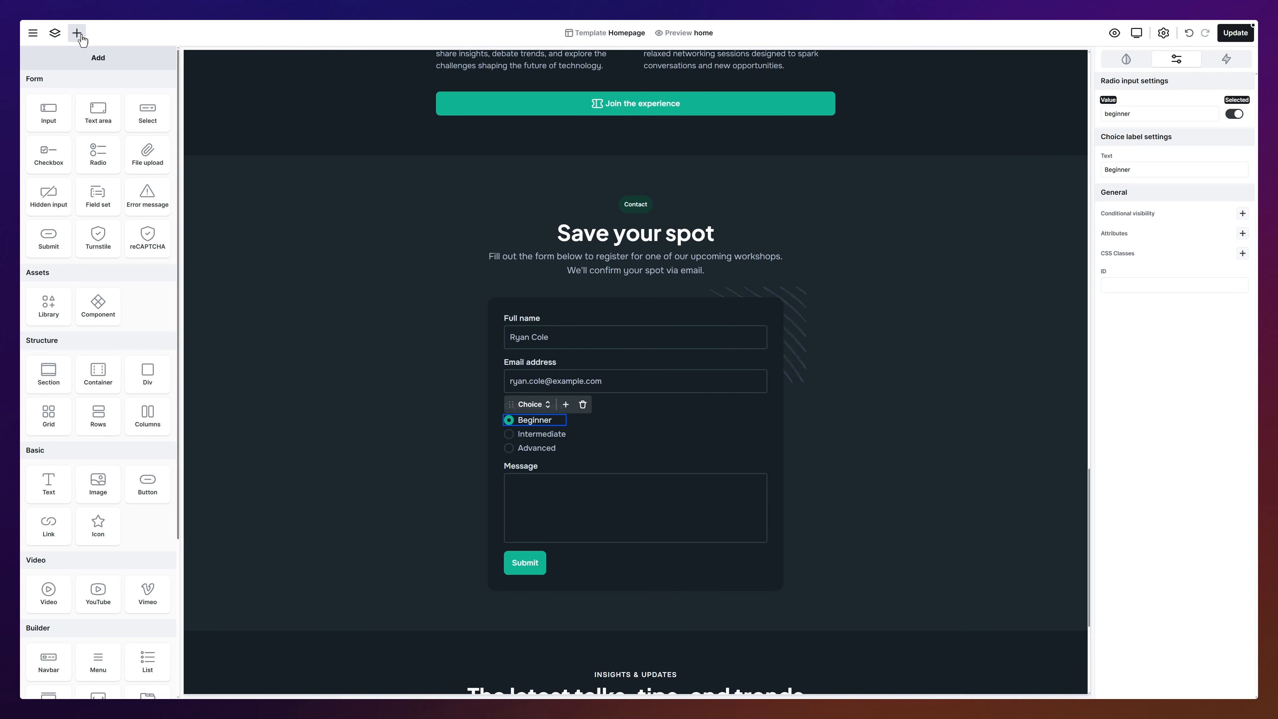
# Step: Place a required 'Topics of interest' checkbox field above Message with Themes and Blocks options
pyautogui.moveTo(48, 154); pyautogui.dragTo(521, 466)
pyautogui.write('Topics of interest')
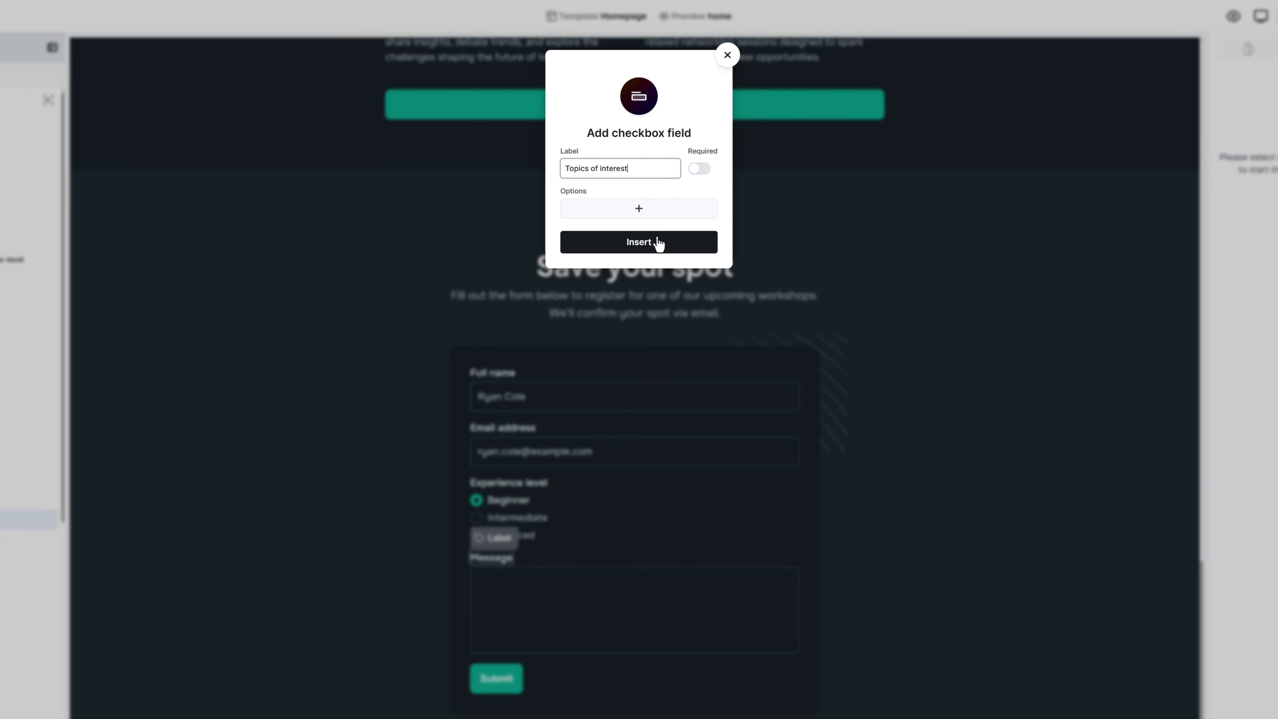
pyautogui.click(698, 171)
pyautogui.click(645, 212)
pyautogui.write('Themes')
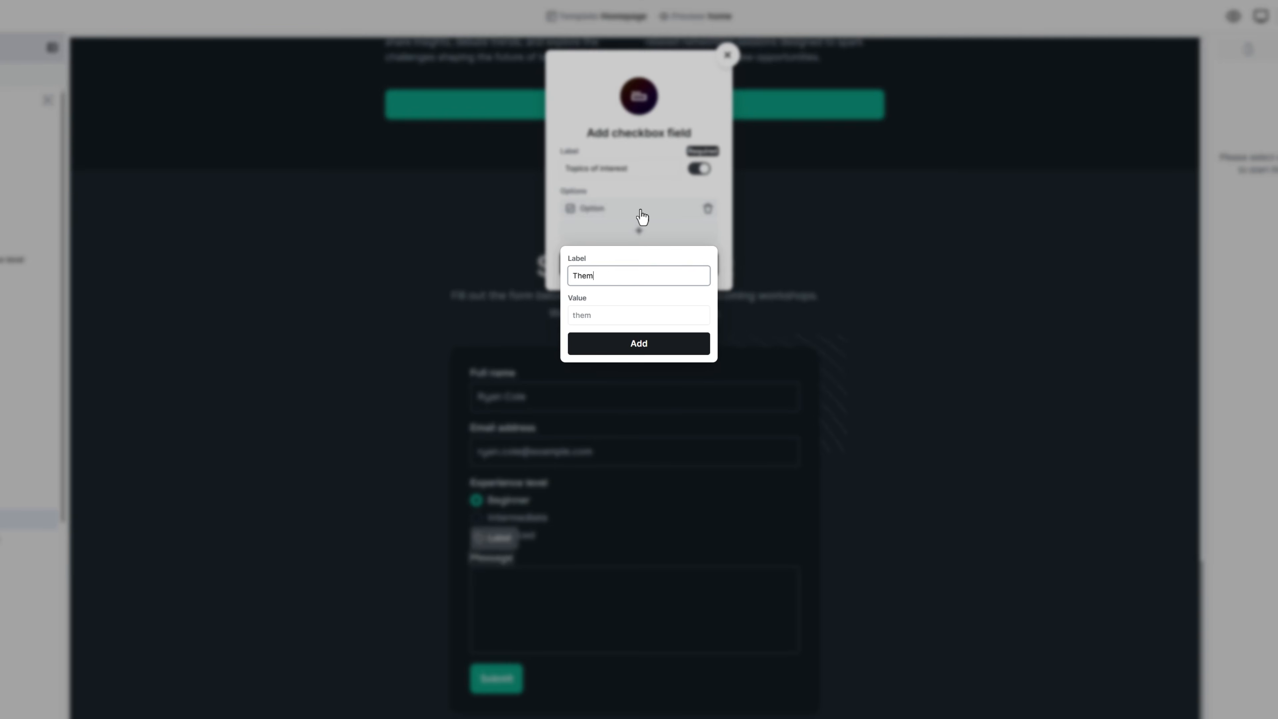
pyautogui.press('Return')
pyautogui.click(638, 230)
pyautogui.write('Blocks')
pyautogui.press('Return')
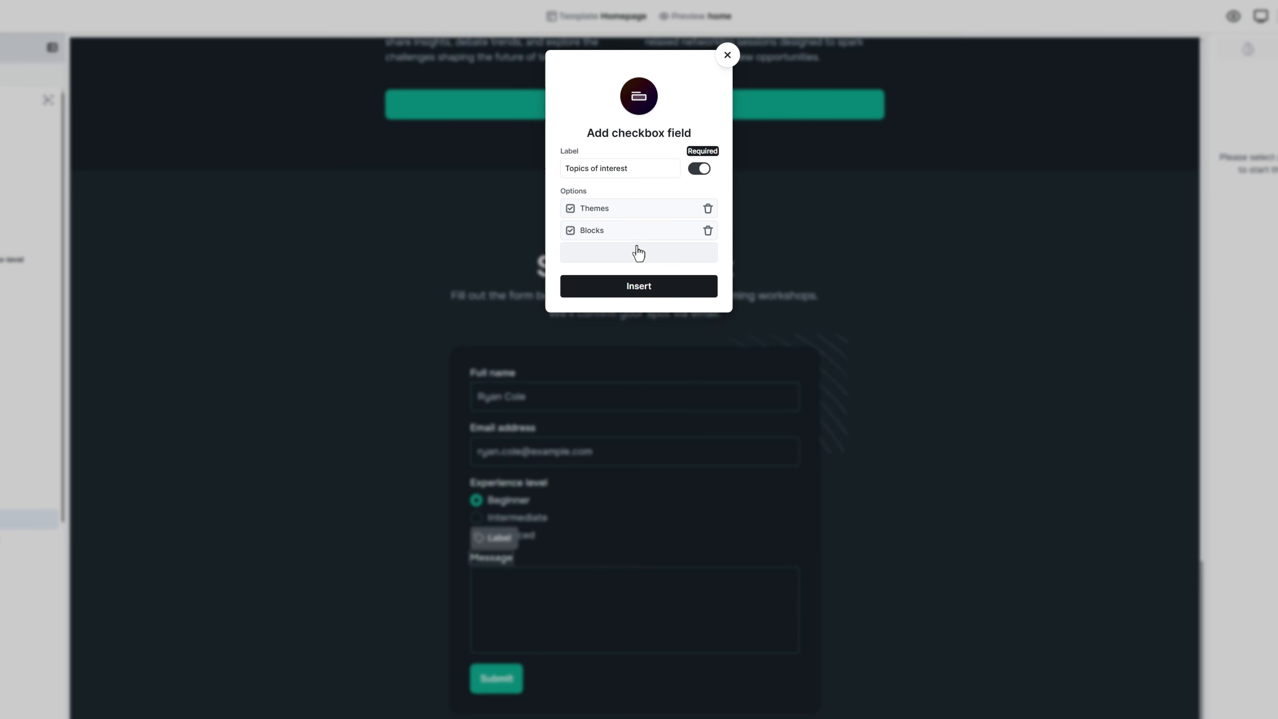
# Step: Add Performance and Accessibility options and insert the checkbox field
pyautogui.click(639, 252)
pyautogui.write('Performance')
pyautogui.press('Return')
pyautogui.click(638, 276)
pyautogui.write('Accessibility')
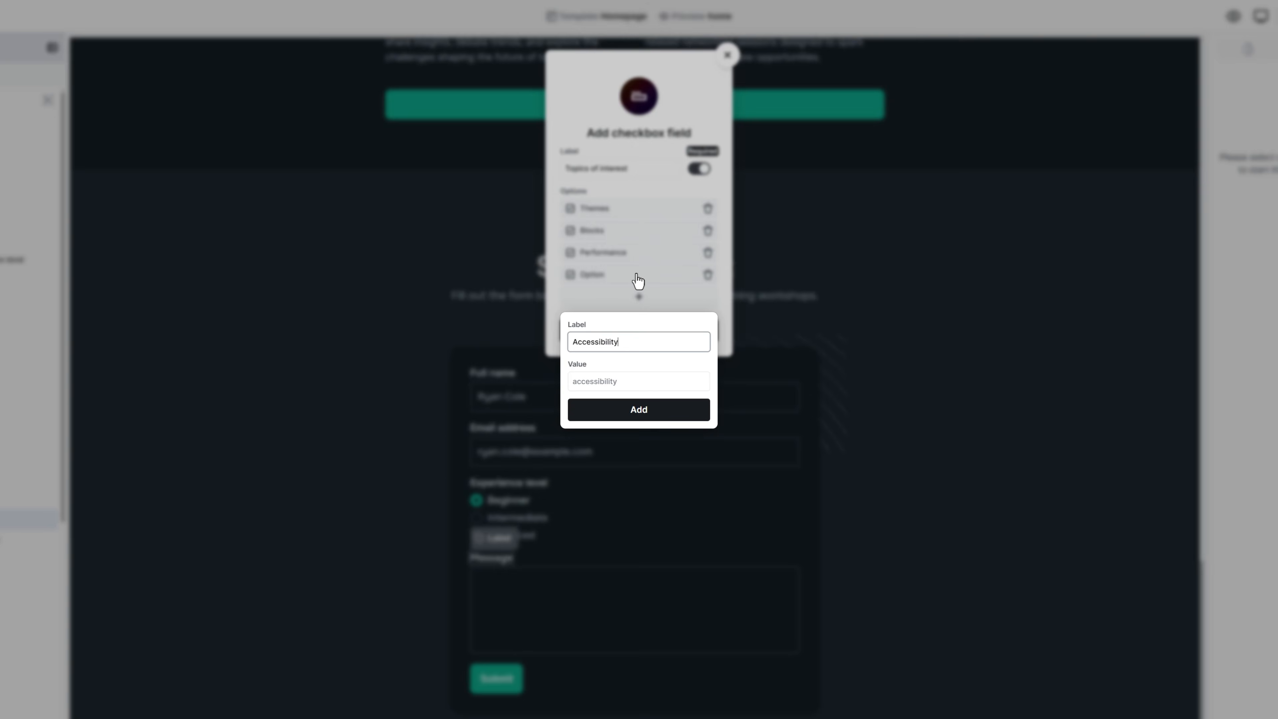
pyautogui.press('Return')
pyautogui.click(638, 331)
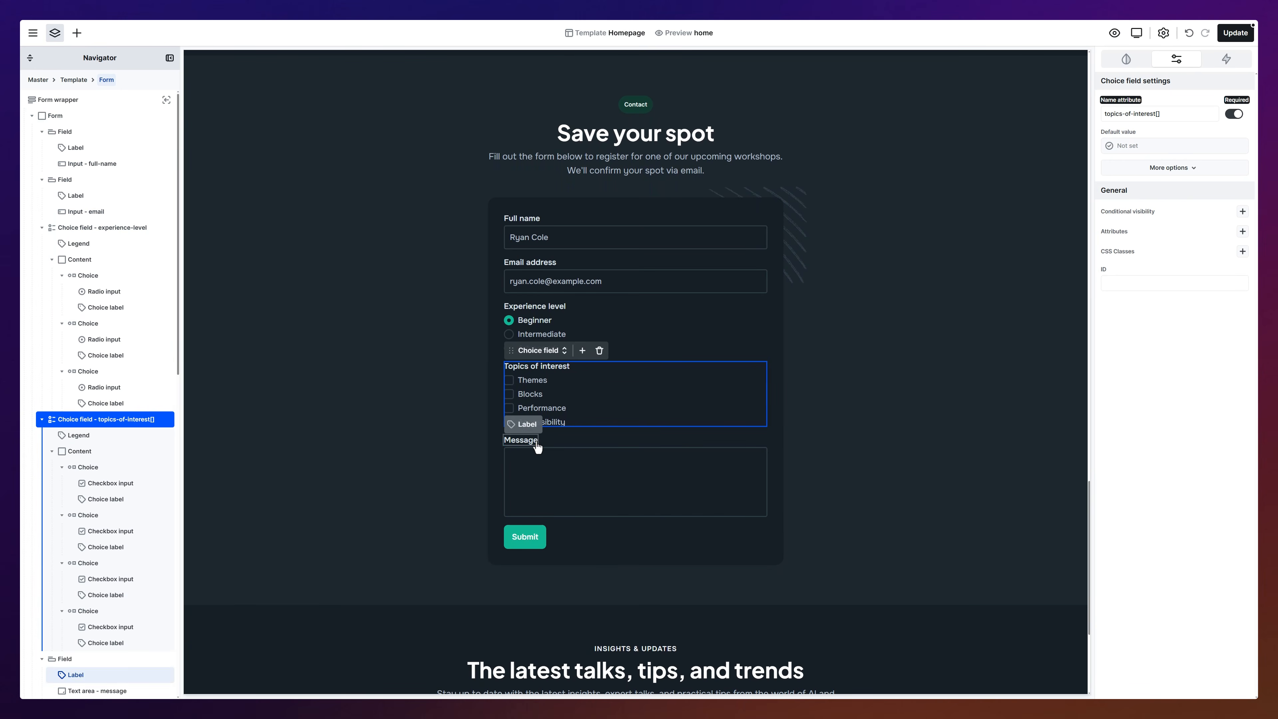
# Step: Relabel the message box 'Anything you'd like us to know?' and paste in its placeholder text
pyautogui.click(536, 446)
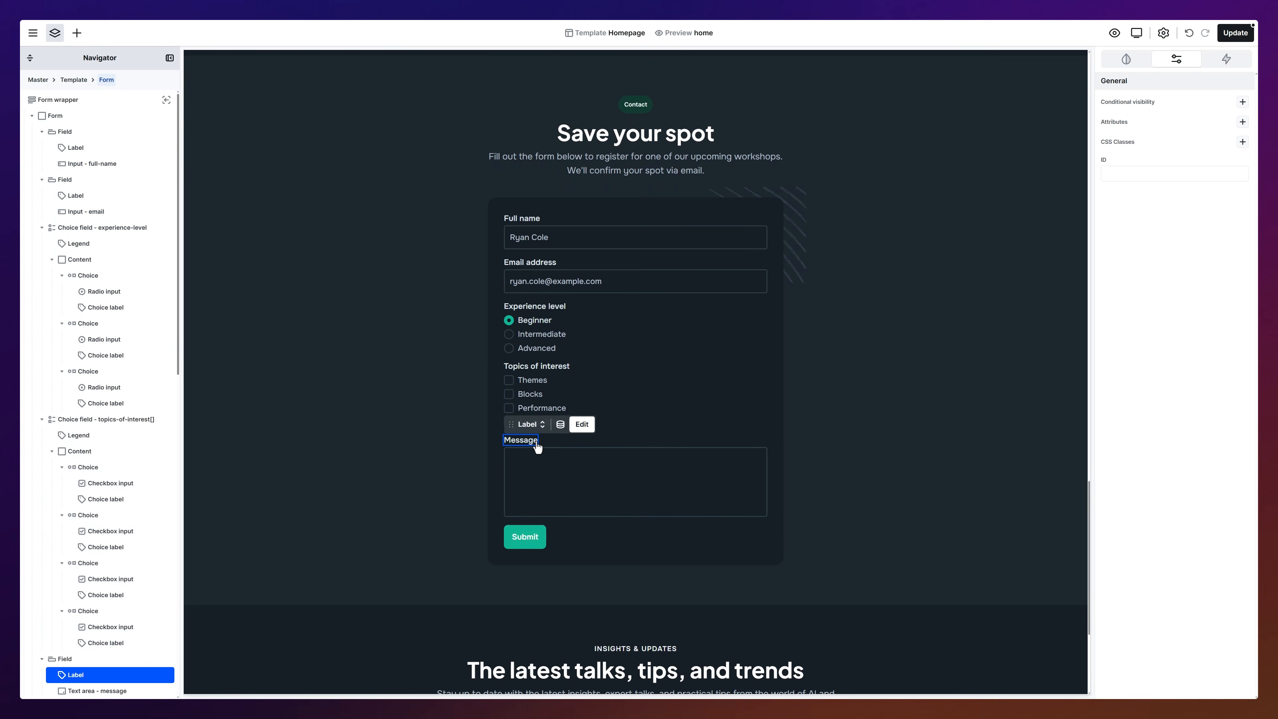
pyautogui.click(537, 447)
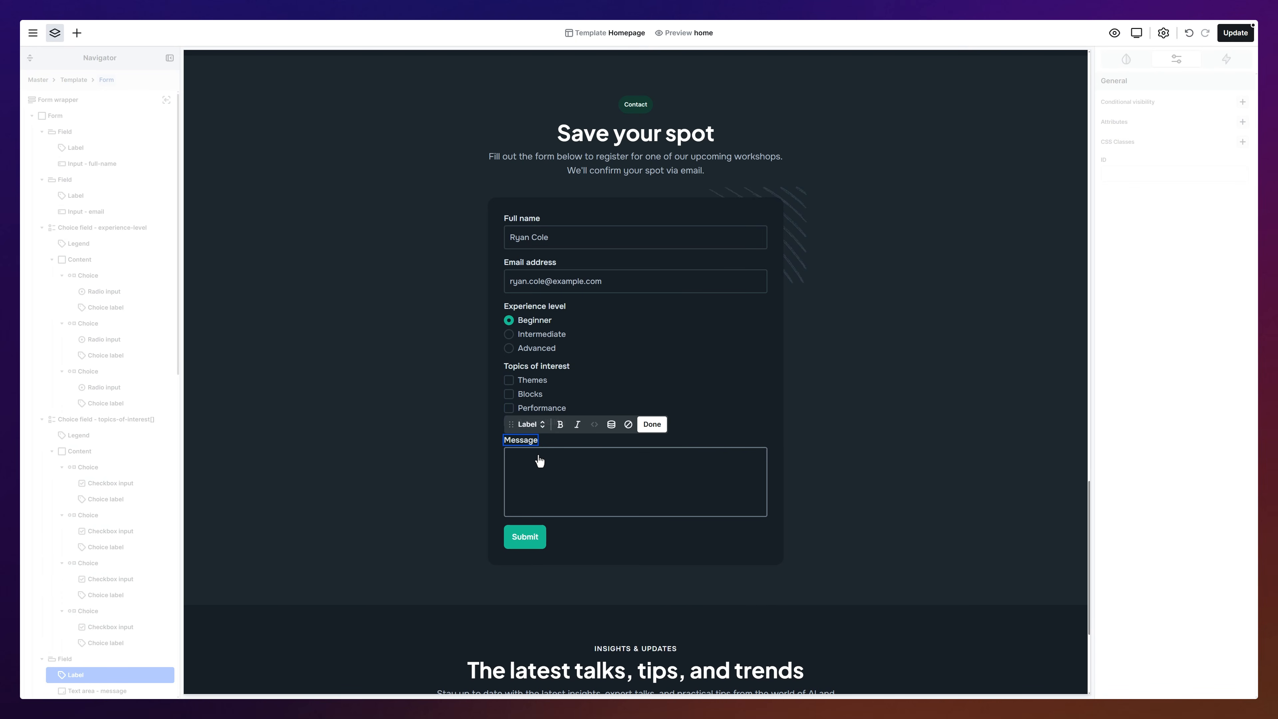
pyautogui.write("Anything you'd like us to know?")
pyautogui.click(540, 461)
pyautogui.click(540, 461)
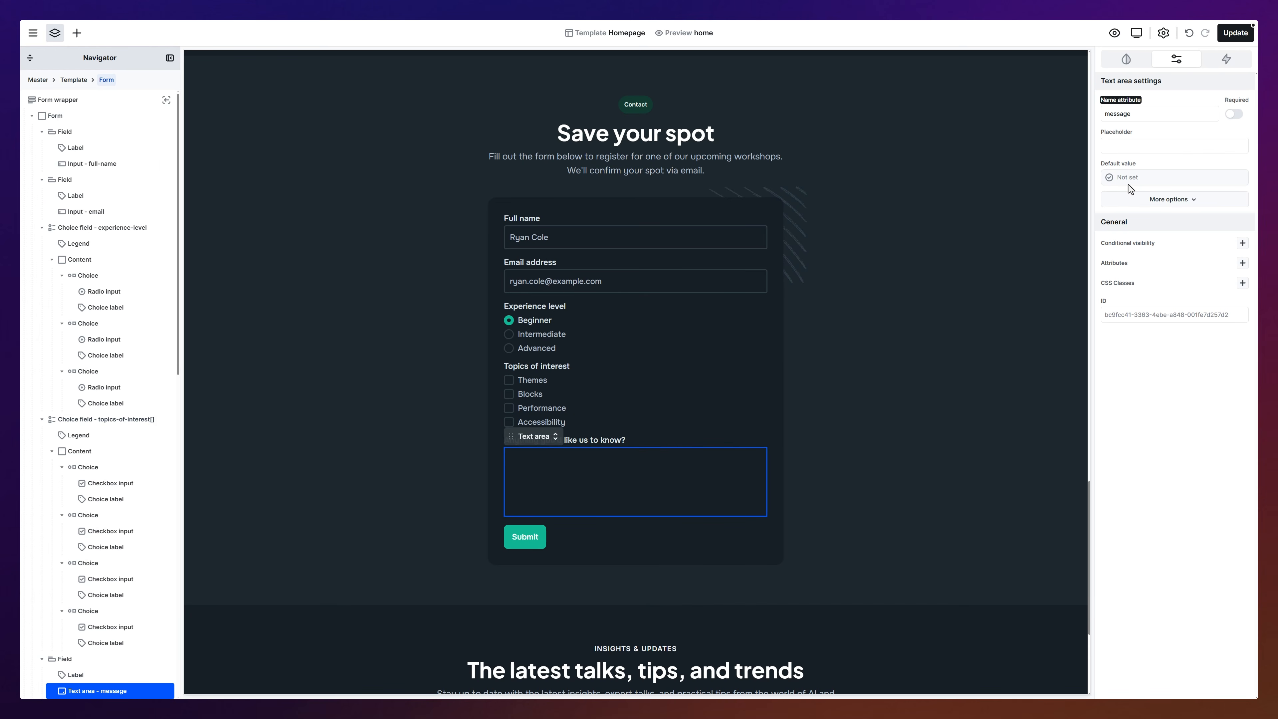
pyautogui.click(1196, 147)
pyautogui.write('Leave your message here...')
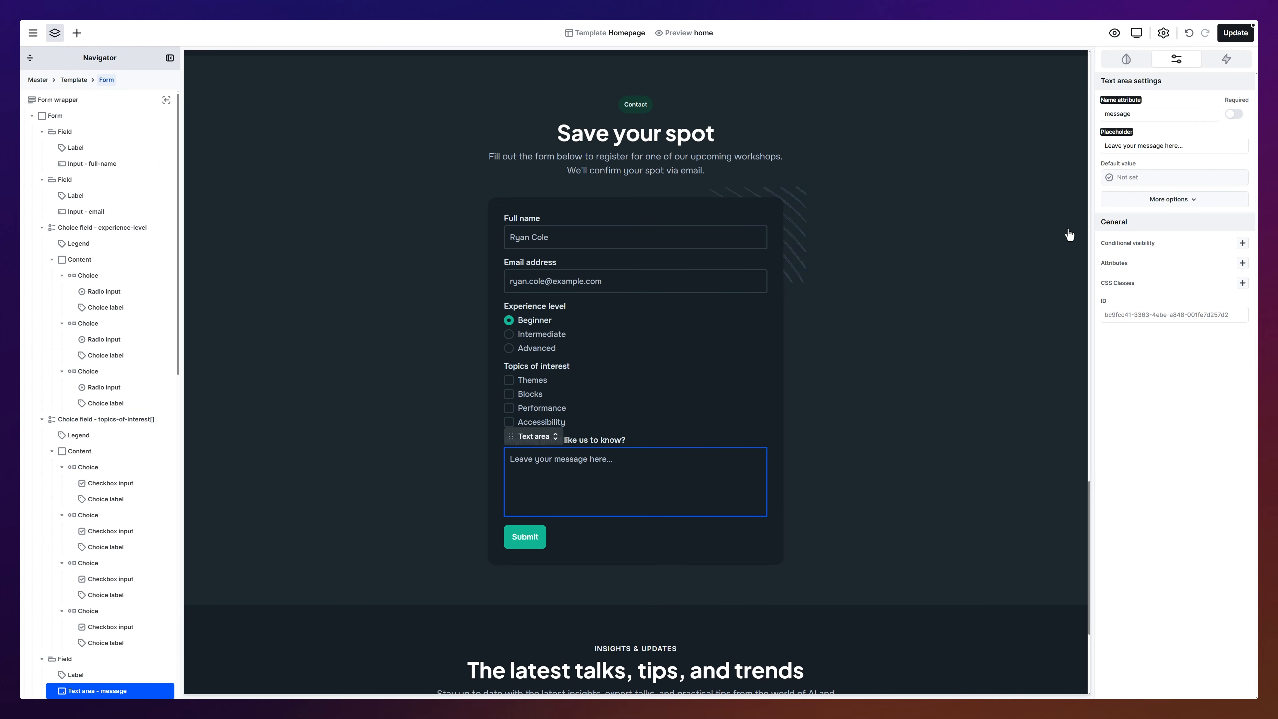
# Step: Set the submit button's width to 100% in its style settings
pyautogui.click(543, 542)
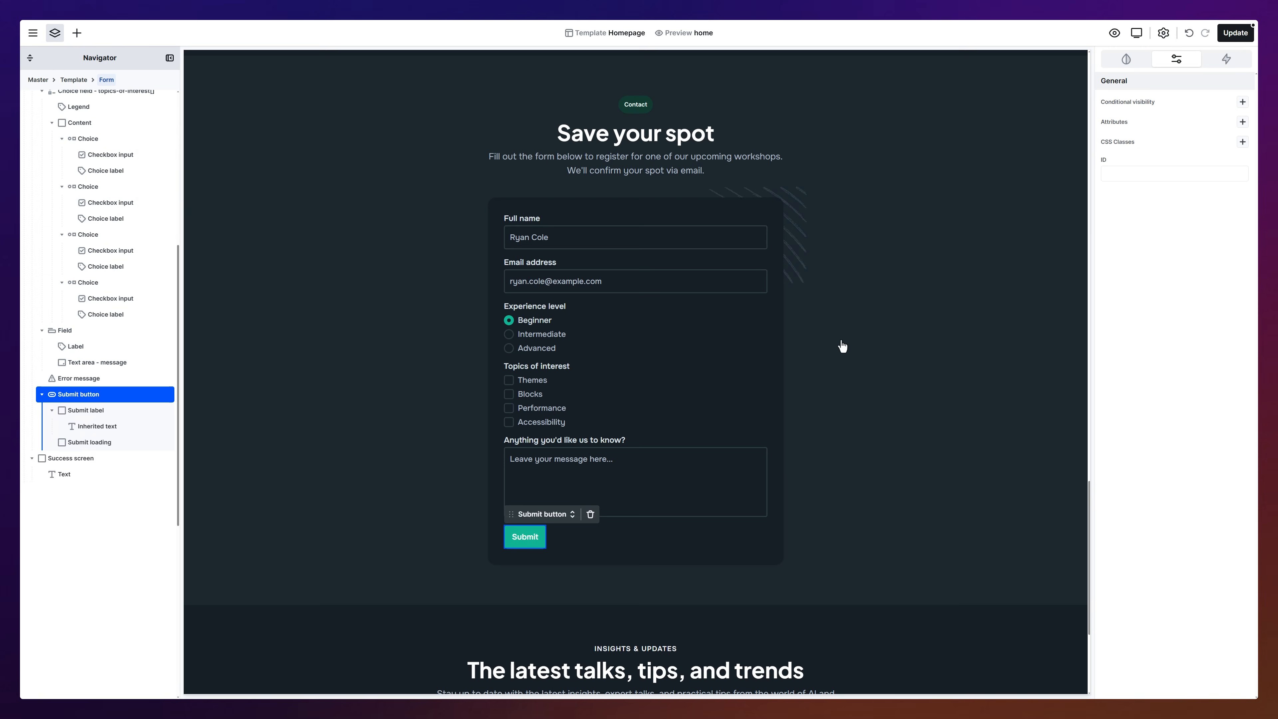
pyautogui.click(1127, 59)
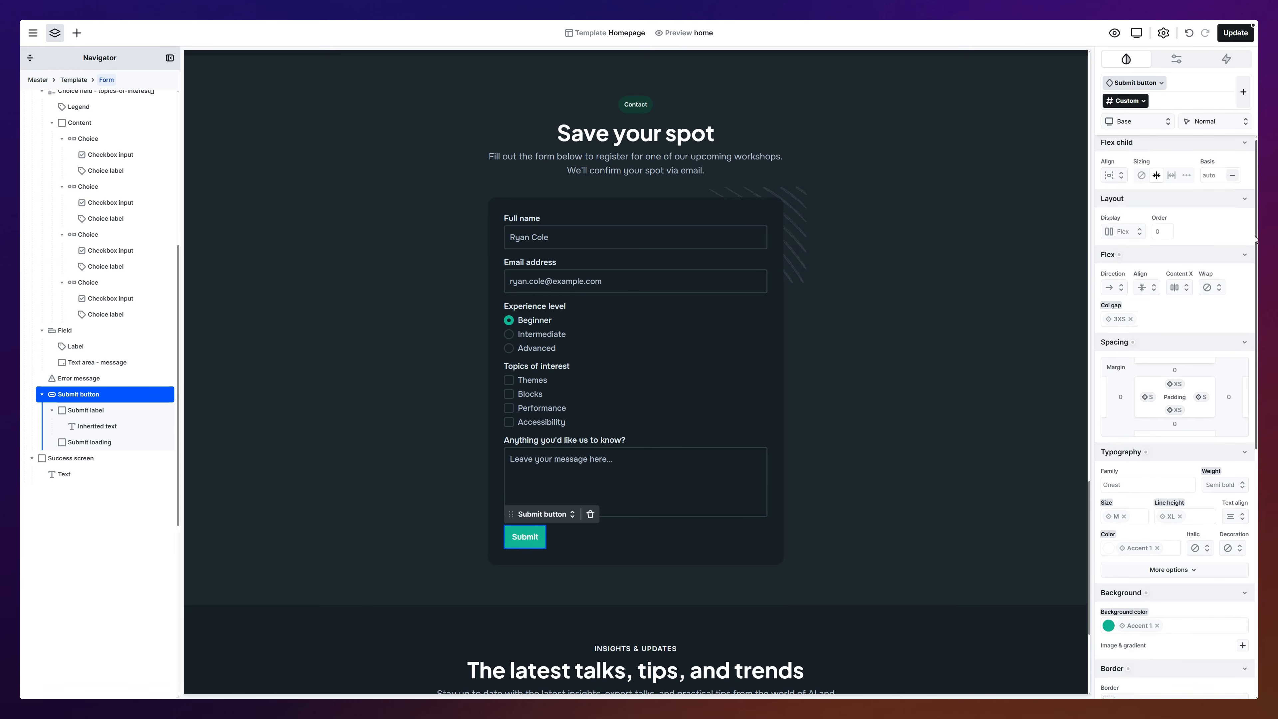
pyautogui.scroll(-7, 1173, 403)
pyautogui.click(1121, 487)
pyautogui.write('100%')
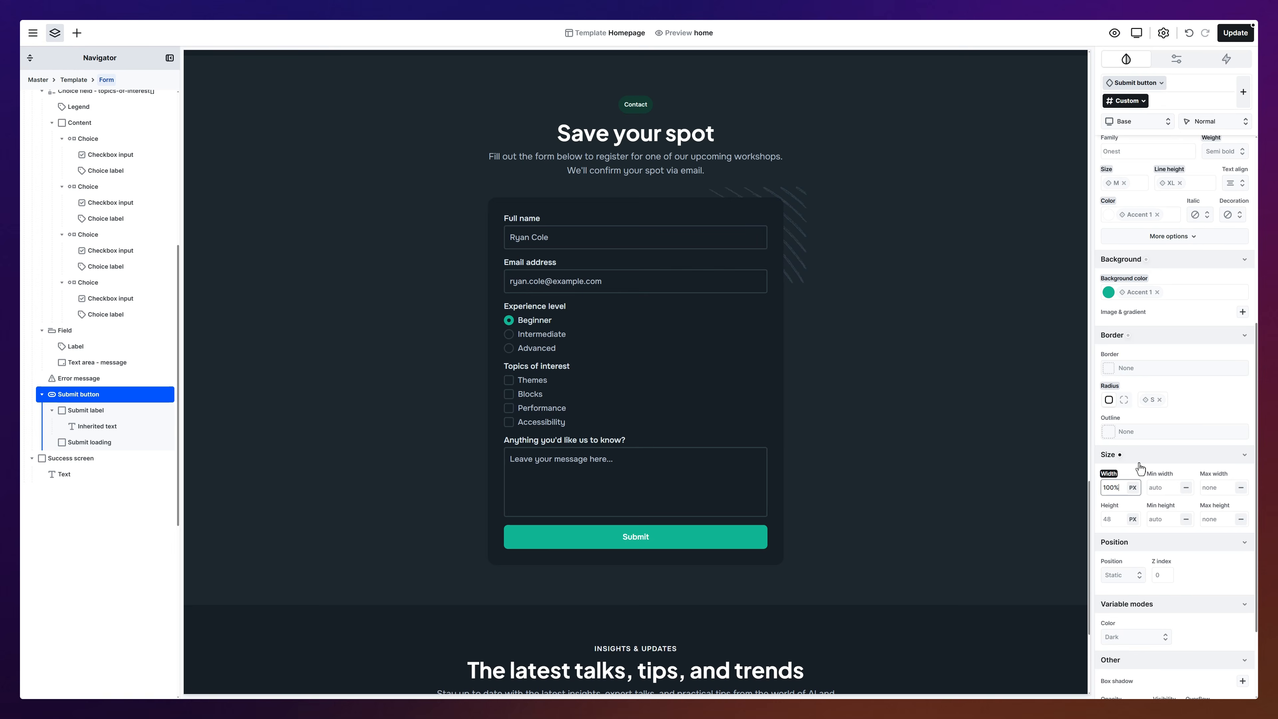
pyautogui.press('Return')
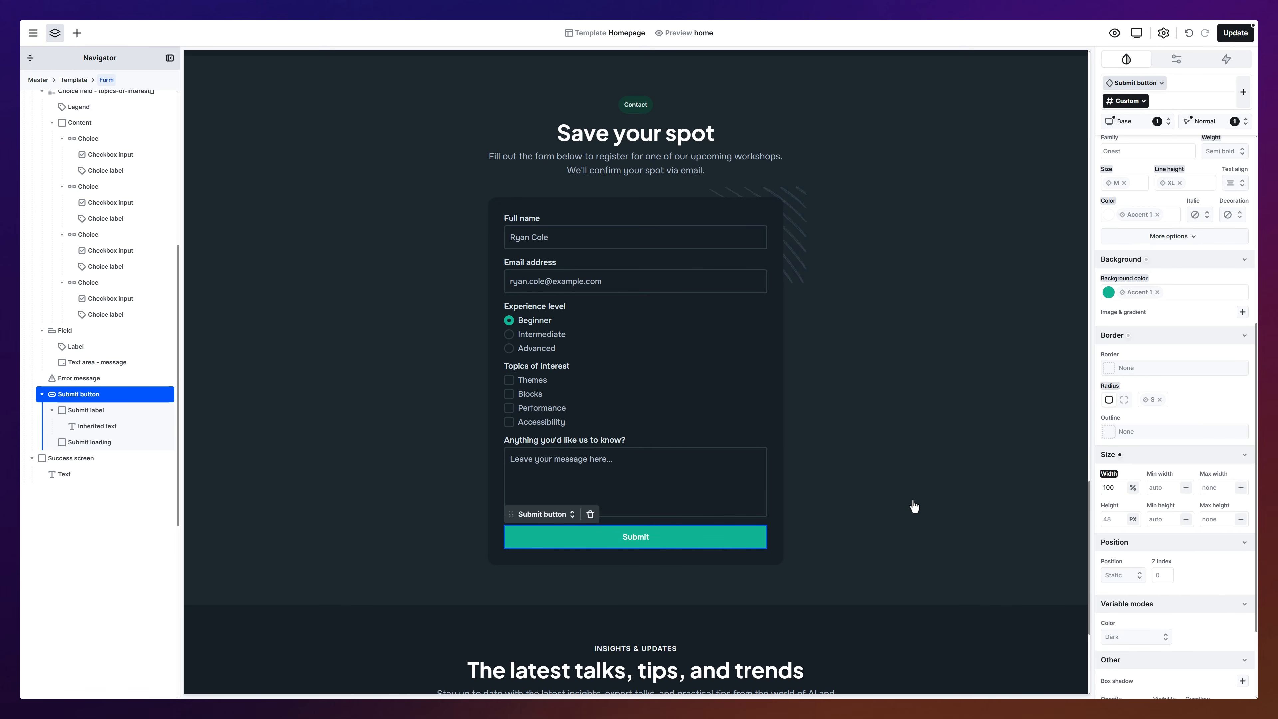
# Step: Change the submit button's label to 'Save my seat'
pyautogui.doubleClick(645, 538)
pyautogui.write('Save my seat')
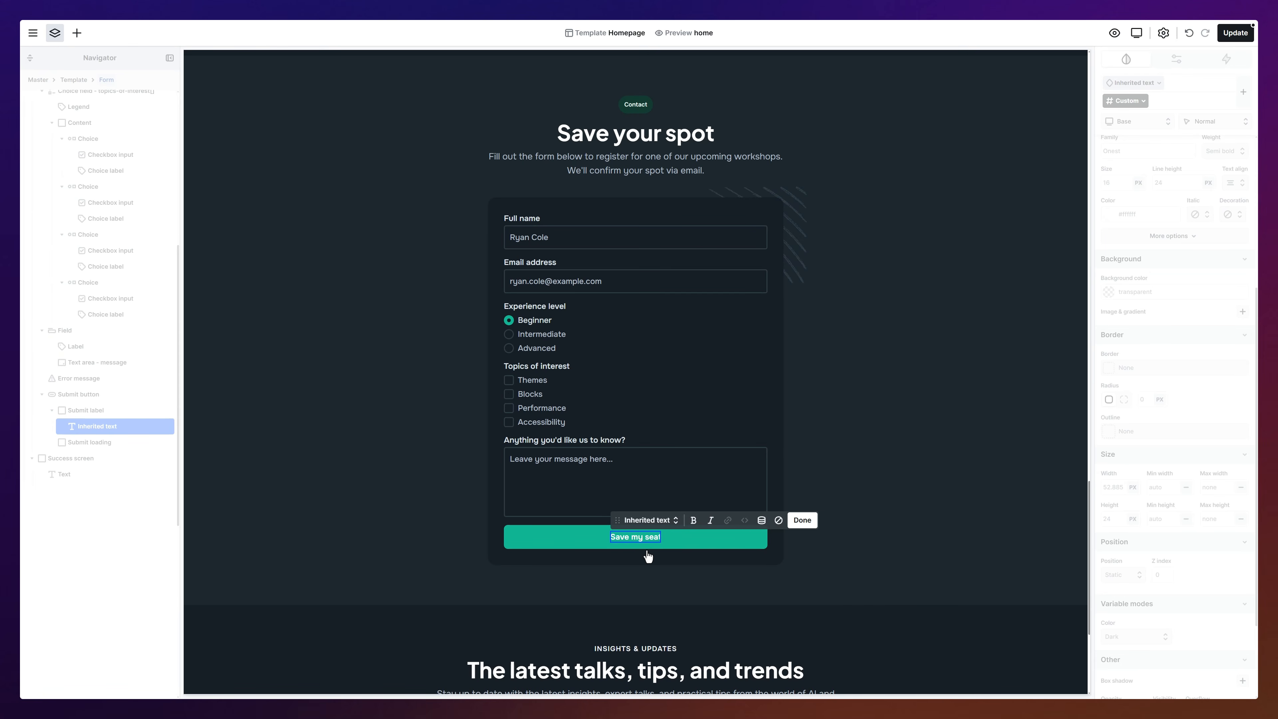
pyautogui.press('Escape')
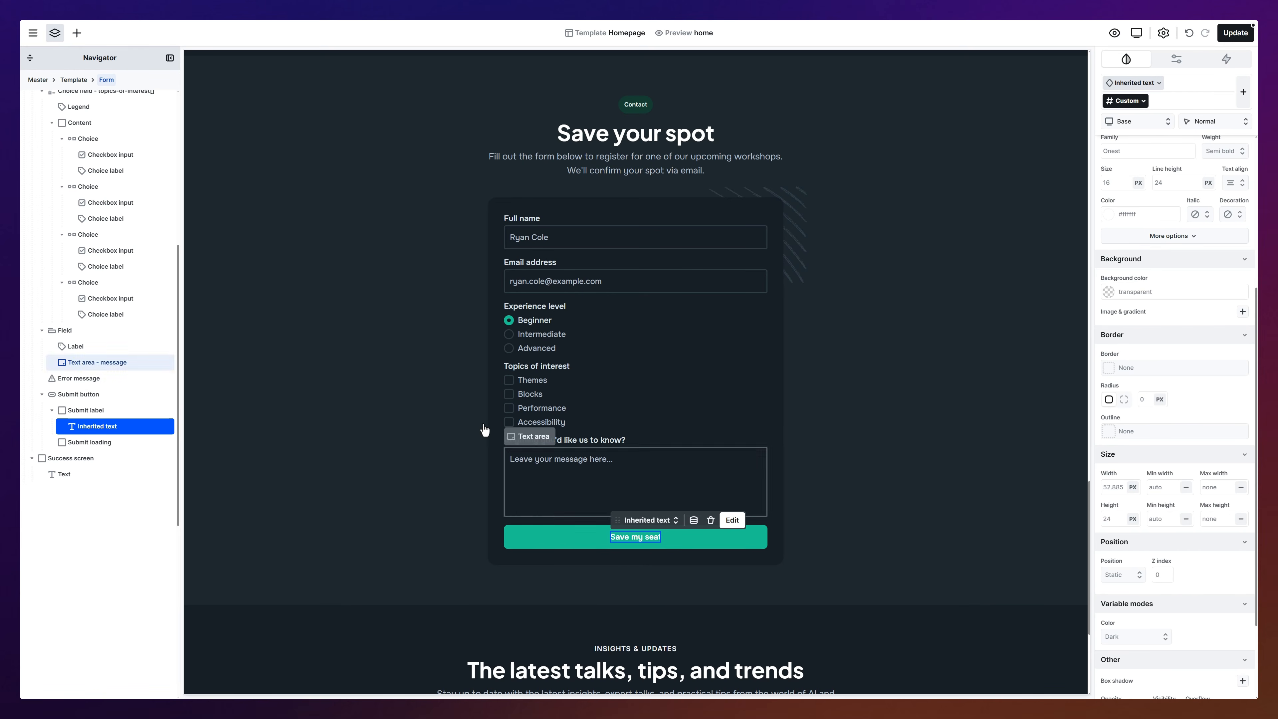
pyautogui.click(76, 32)
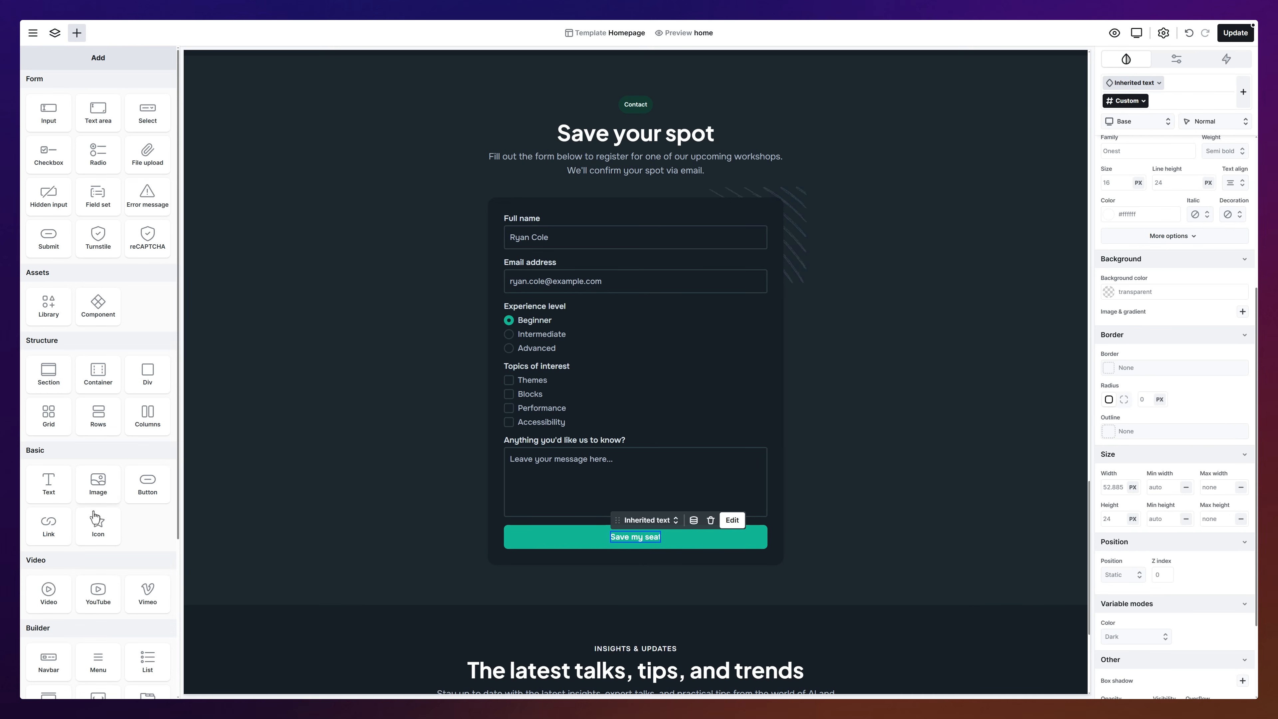
# Step: Insert a right-arrow icon after 'Save my seat' in the submit button, sized S
pyautogui.click(95, 526)
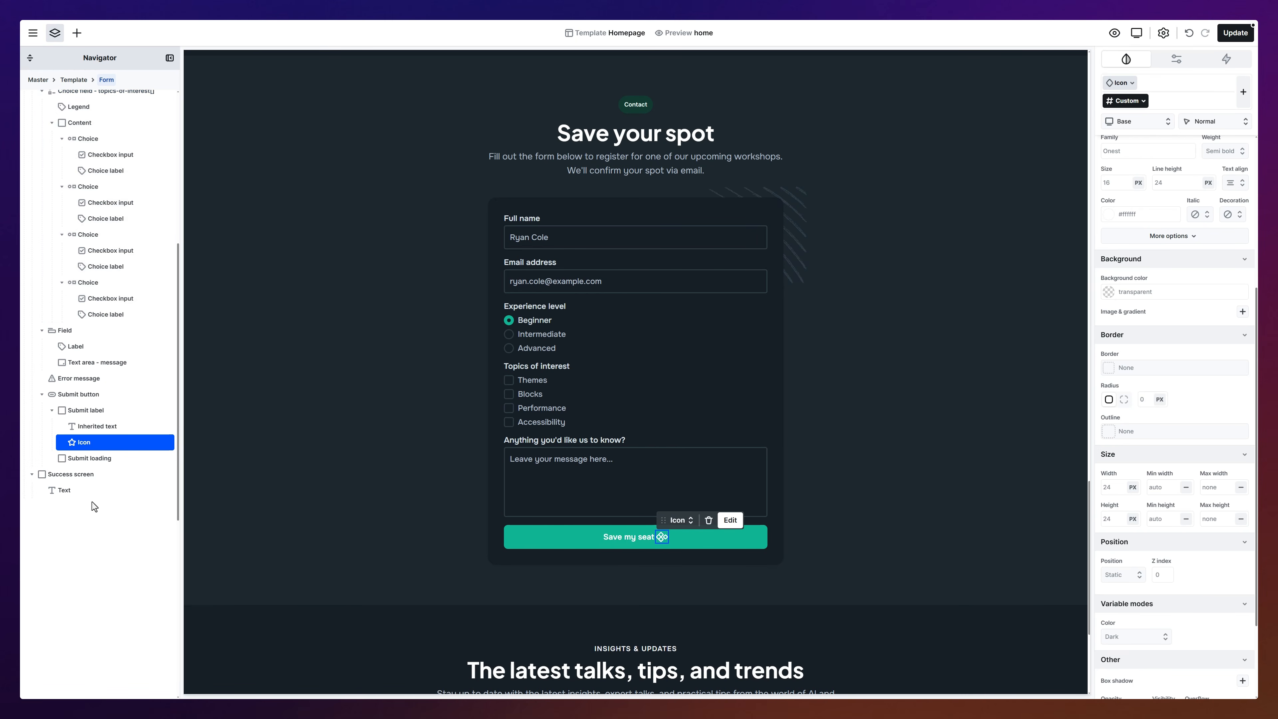
pyautogui.doubleClick(82, 447)
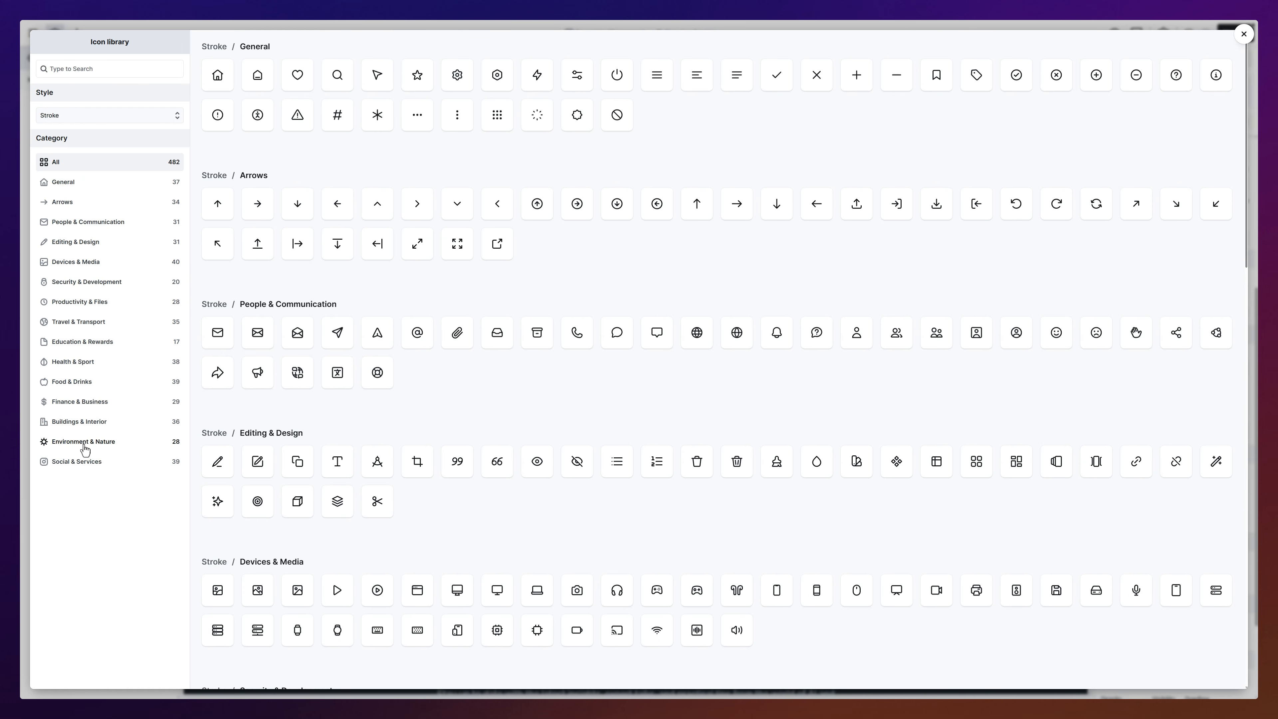
pyautogui.click(254, 215)
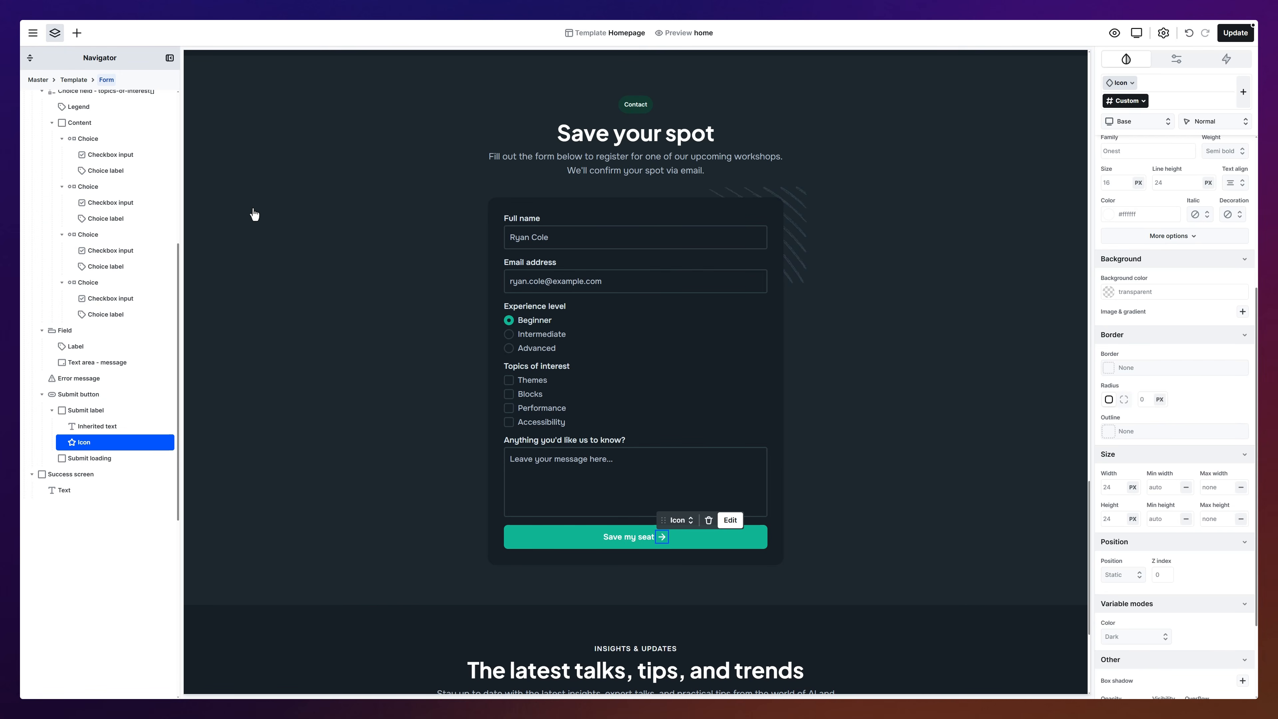
pyautogui.click(680, 520)
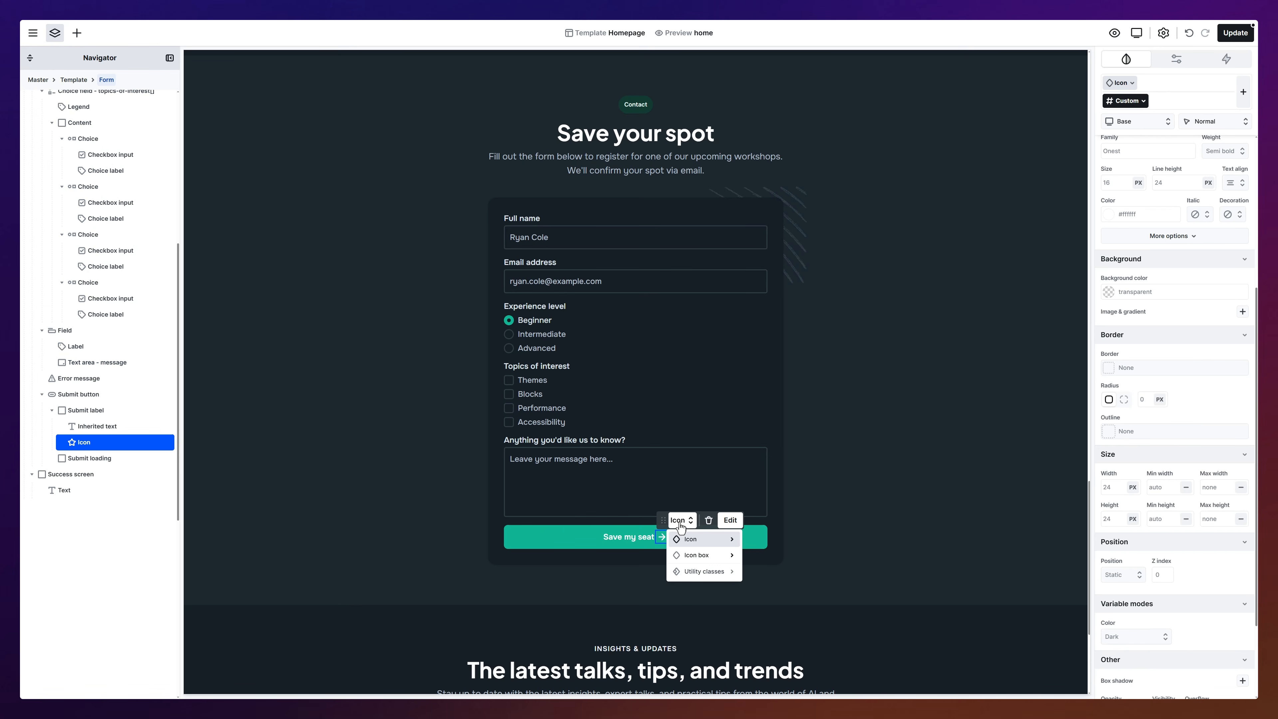
pyautogui.moveTo(718, 543)
pyautogui.click(758, 540)
pyautogui.click(759, 543)
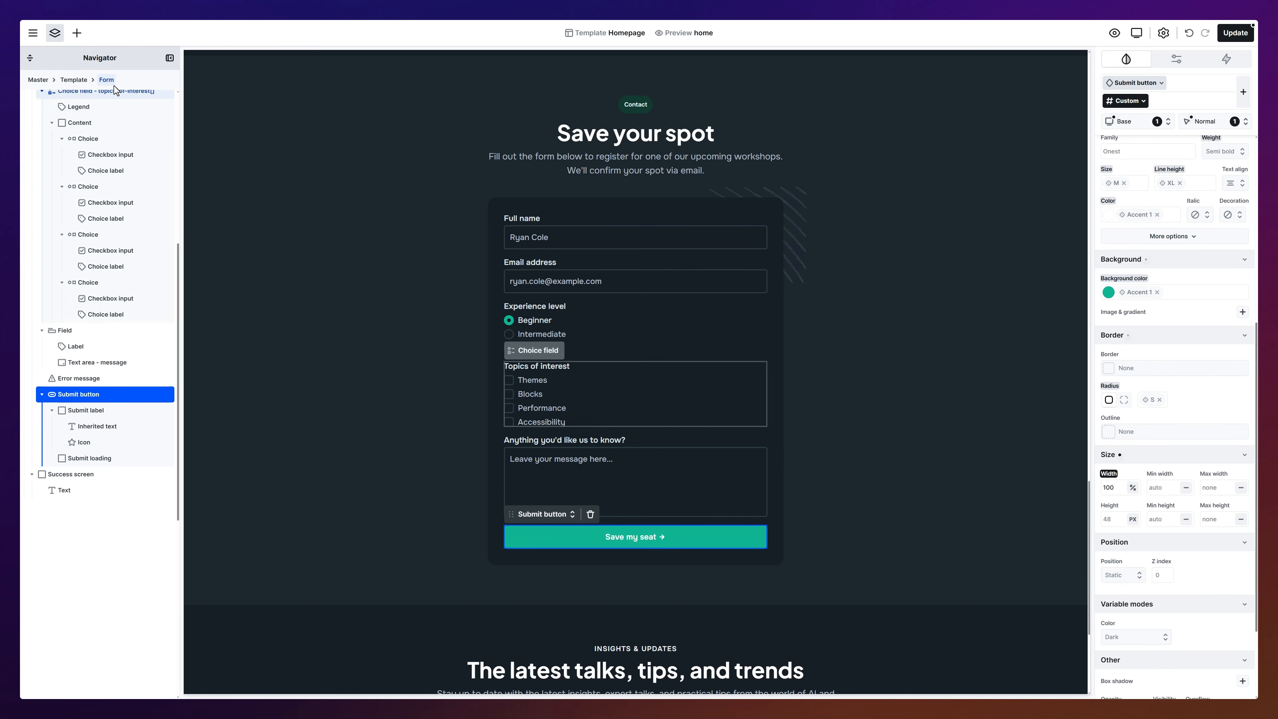
pyautogui.click(77, 34)
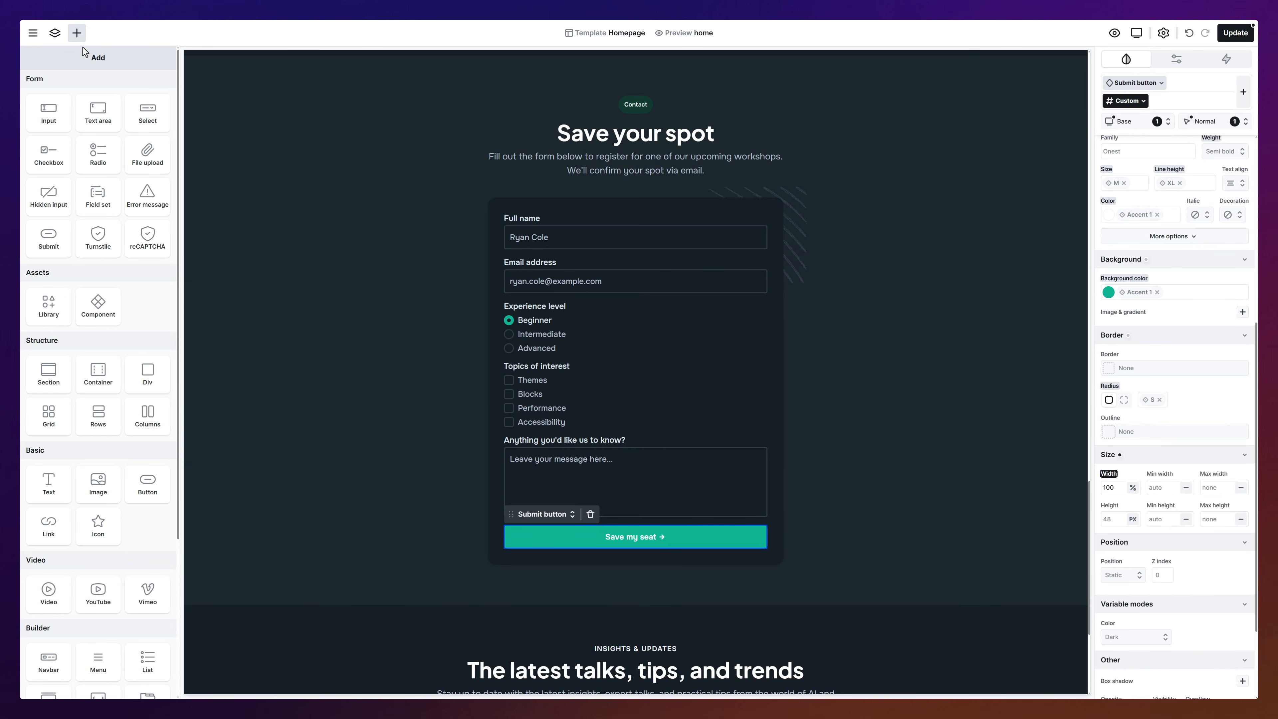
# Step: Place a Cloudflare Turnstile check on Auto theme above 'Save my seat', then show the success screen
pyautogui.moveTo(100, 241); pyautogui.dragTo(603, 514)
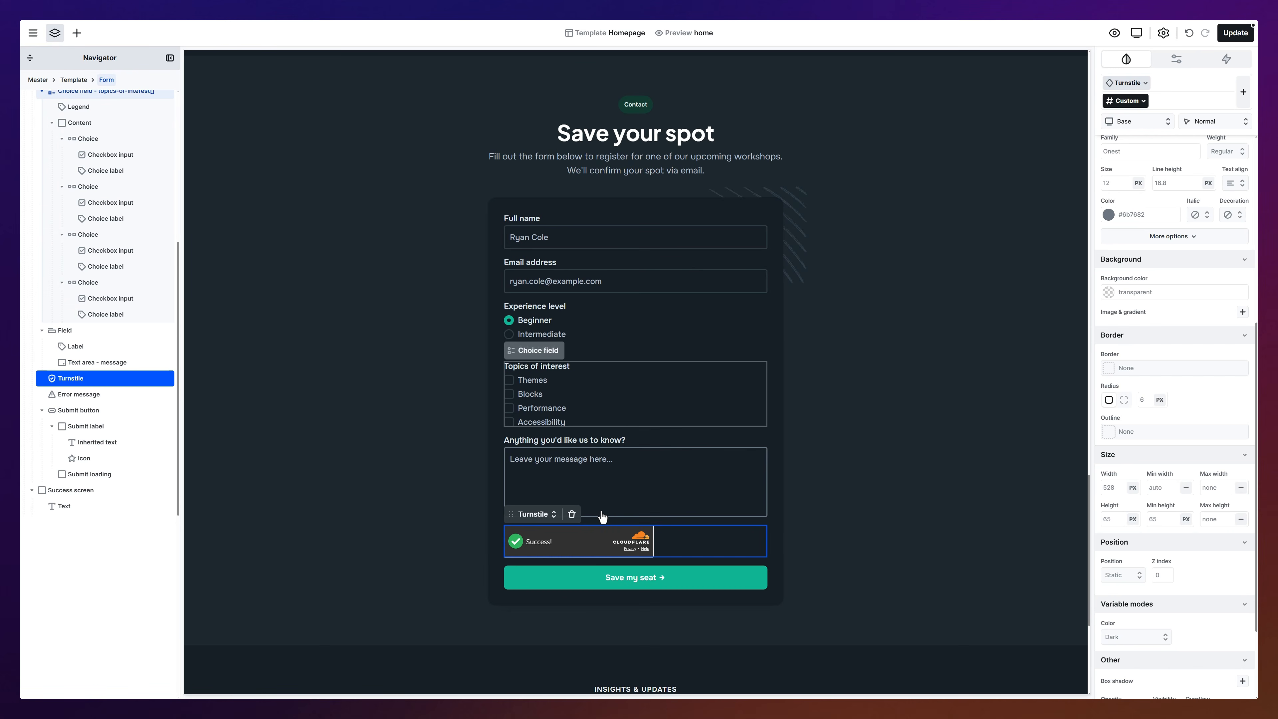
pyautogui.click(1174, 61)
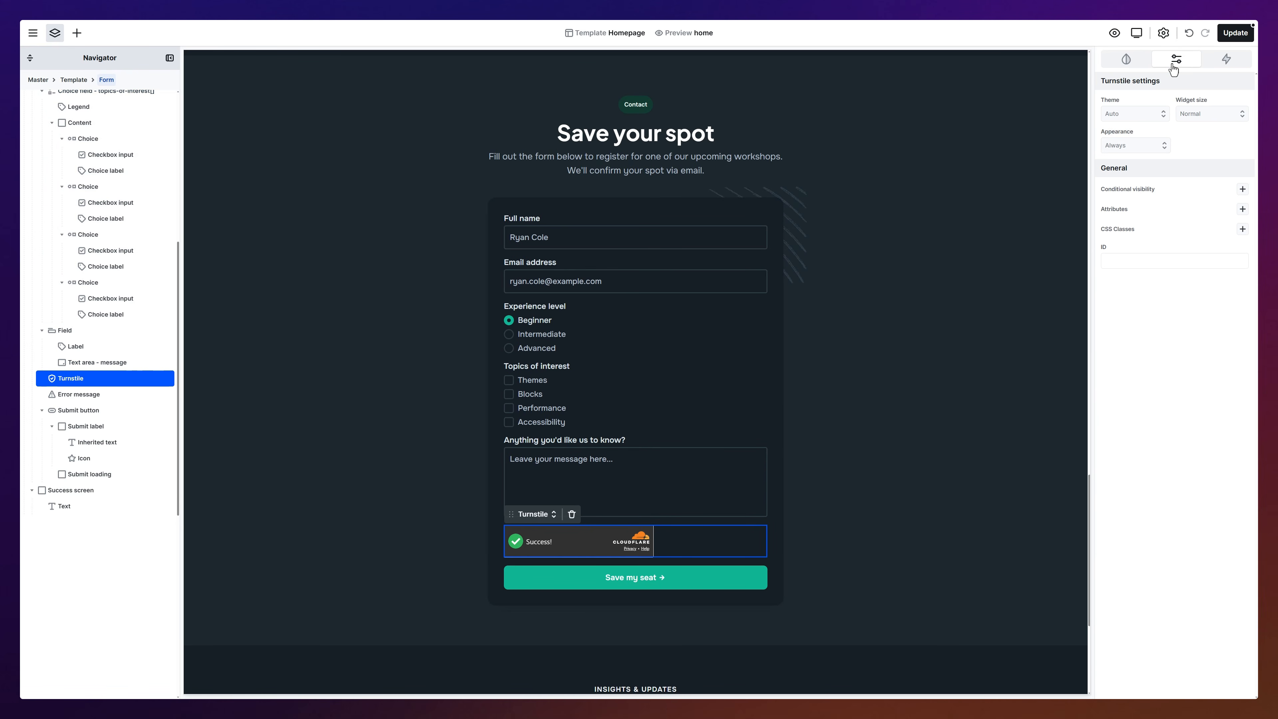
pyautogui.click(1134, 113)
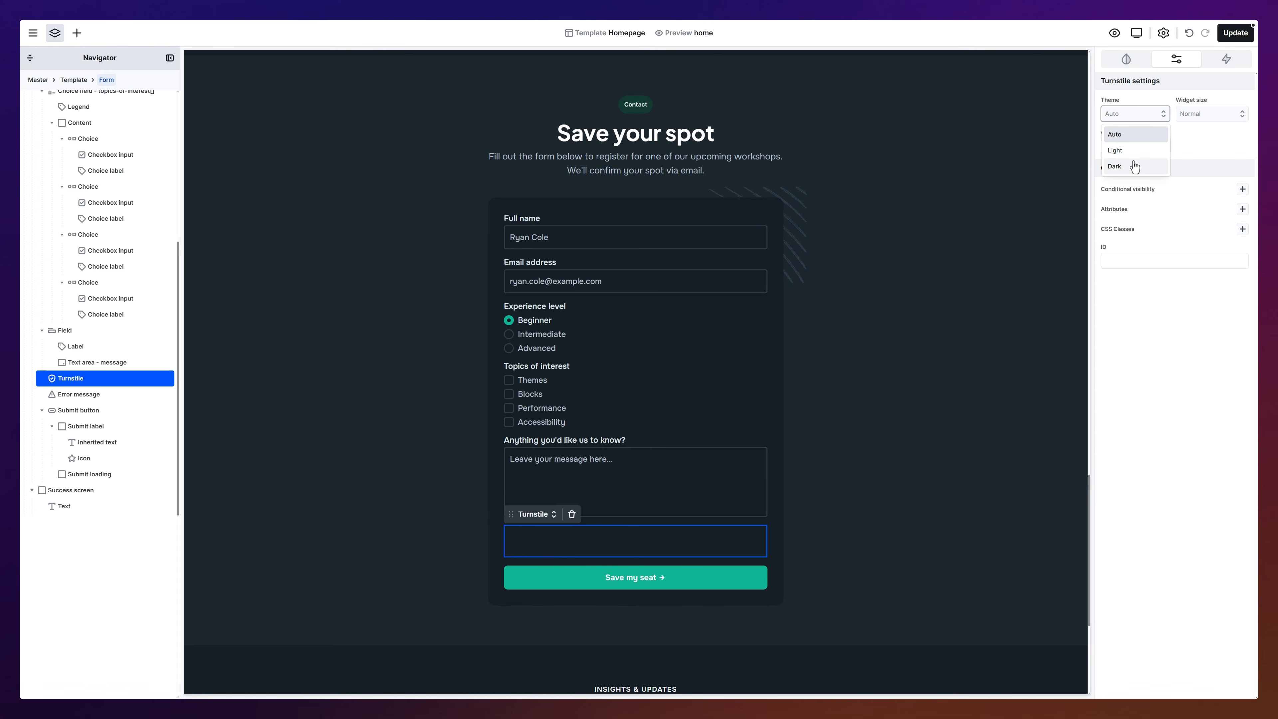
pyautogui.click(1136, 136)
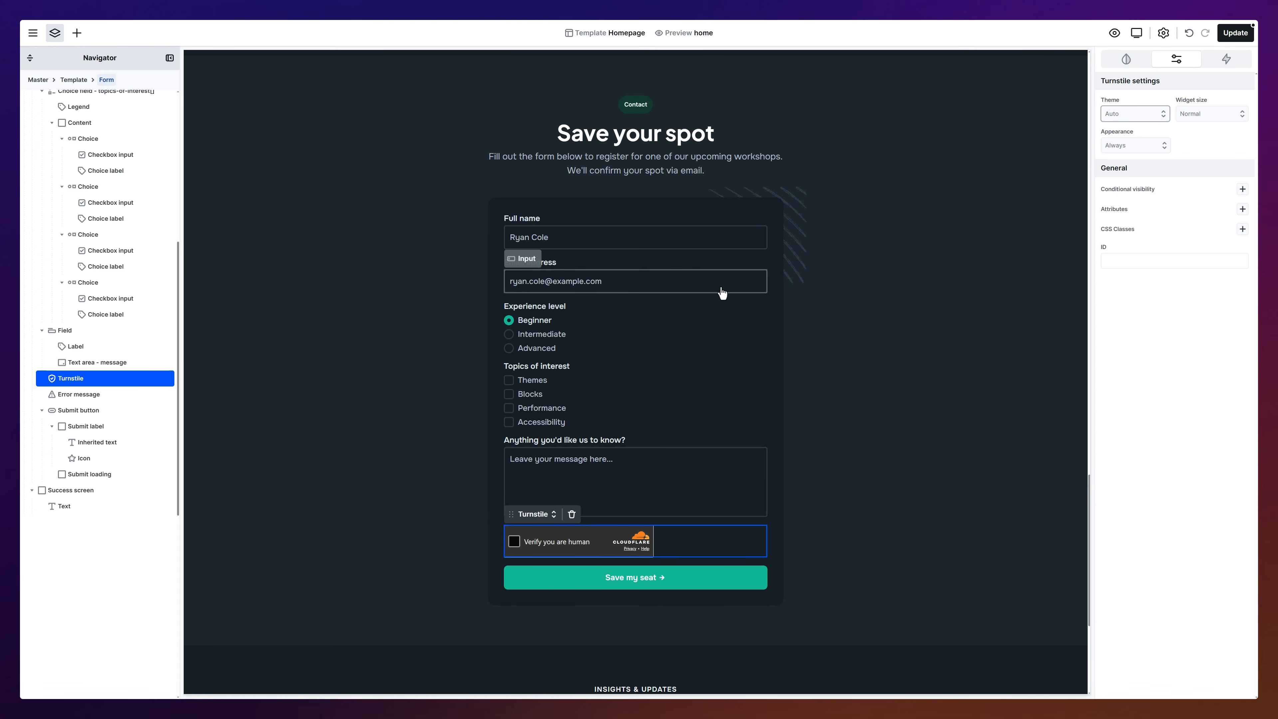
pyautogui.click(115, 492)
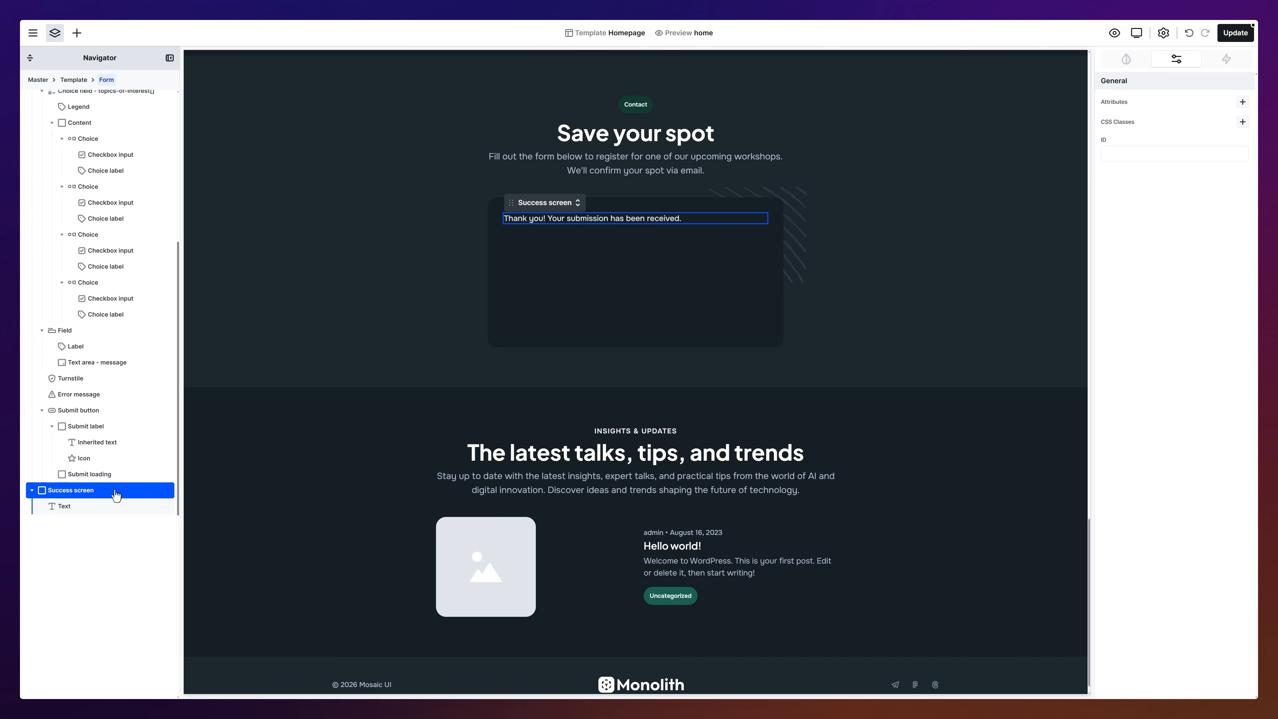
# Step: Delete the success screen's default thank-you text
pyautogui.click(112, 507)
pyautogui.rightClick(111, 507)
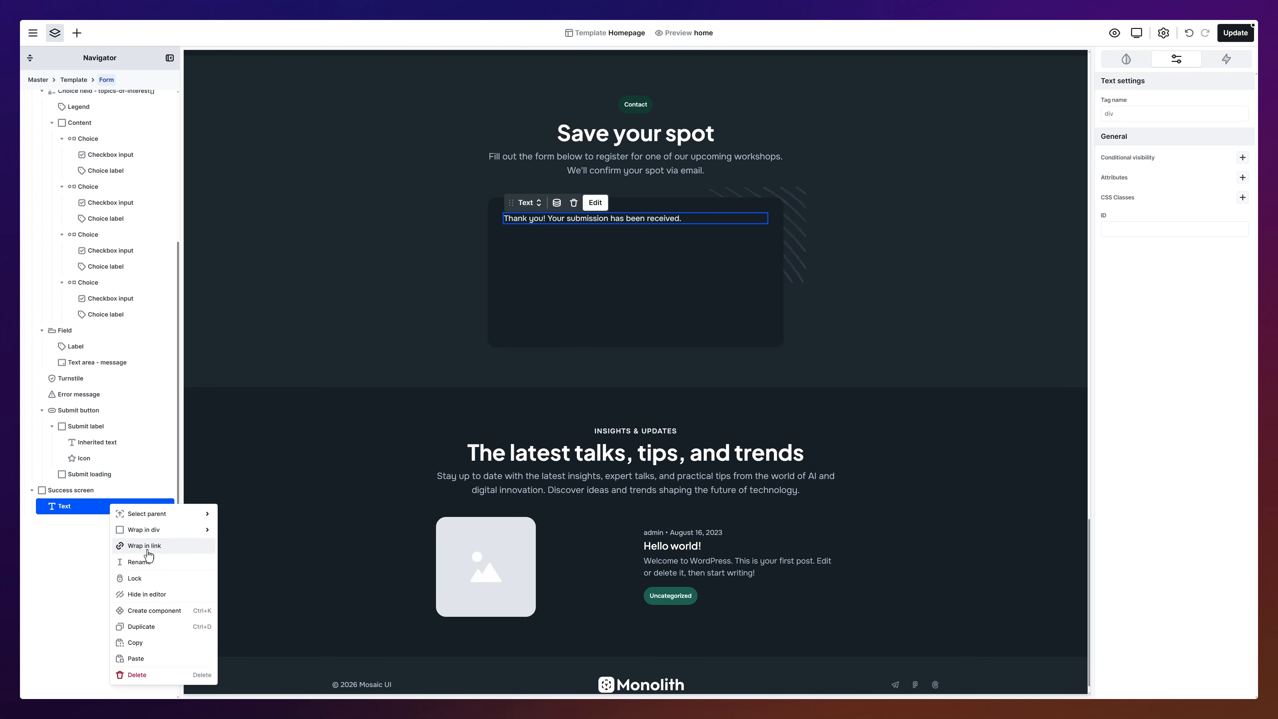
pyautogui.click(148, 676)
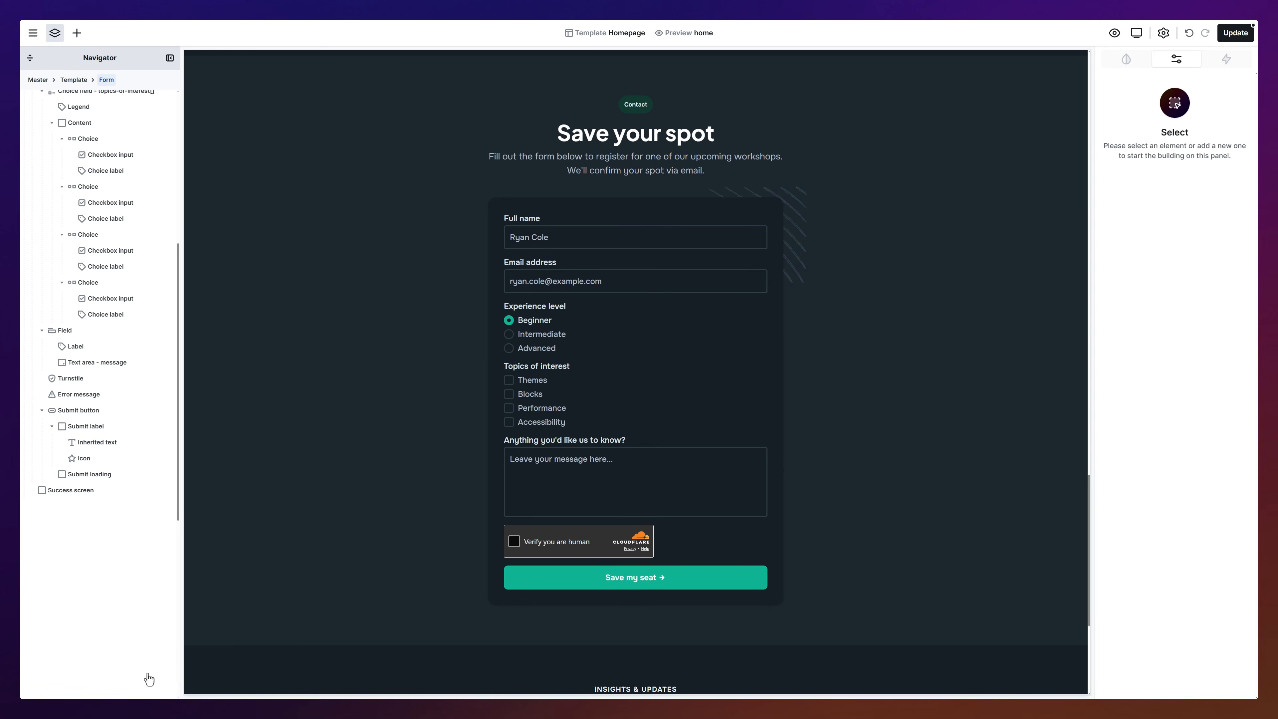
pyautogui.click(100, 496)
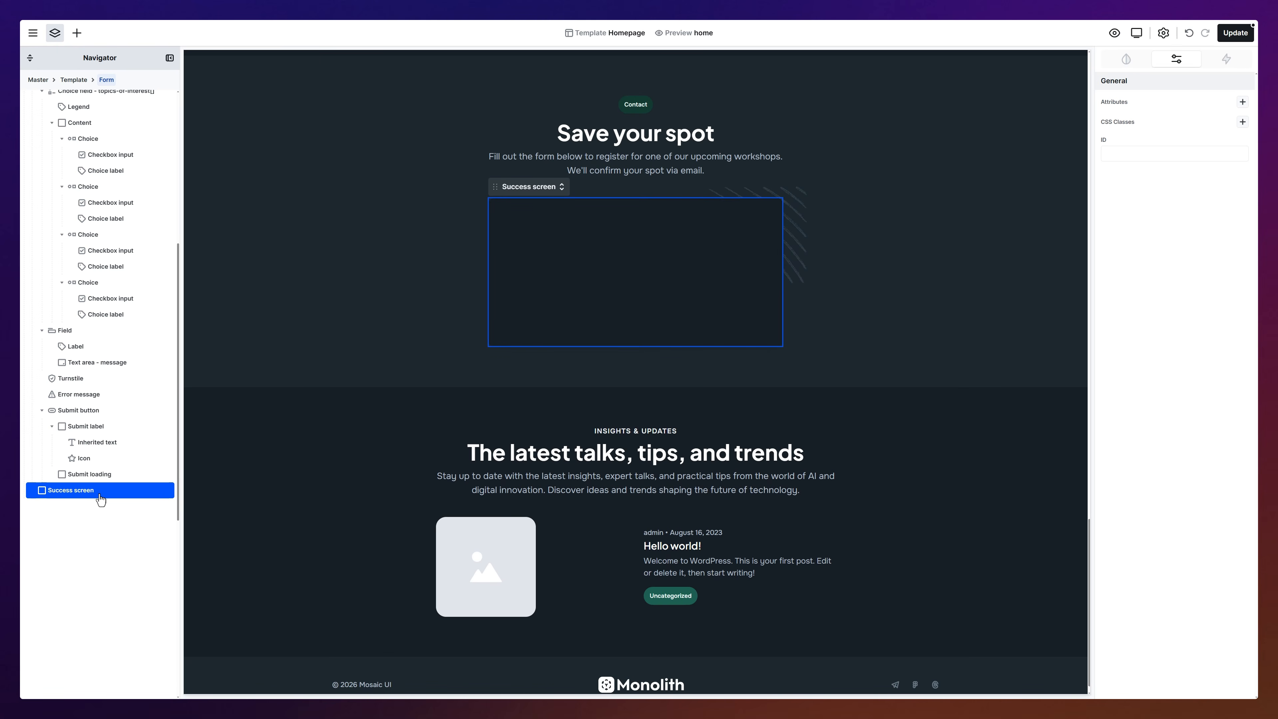
# Step: Insert the Success 05 'Message received' part from the library, then reselect the form
pyautogui.click(78, 34)
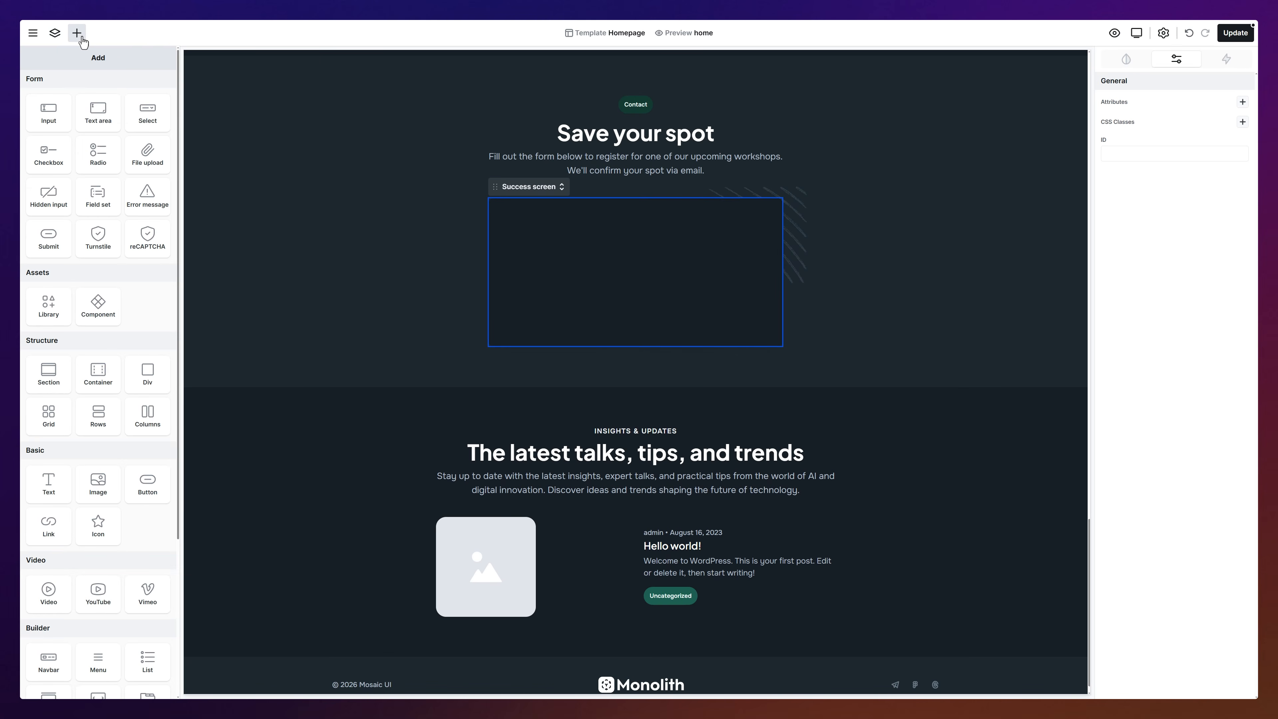
pyautogui.click(49, 305)
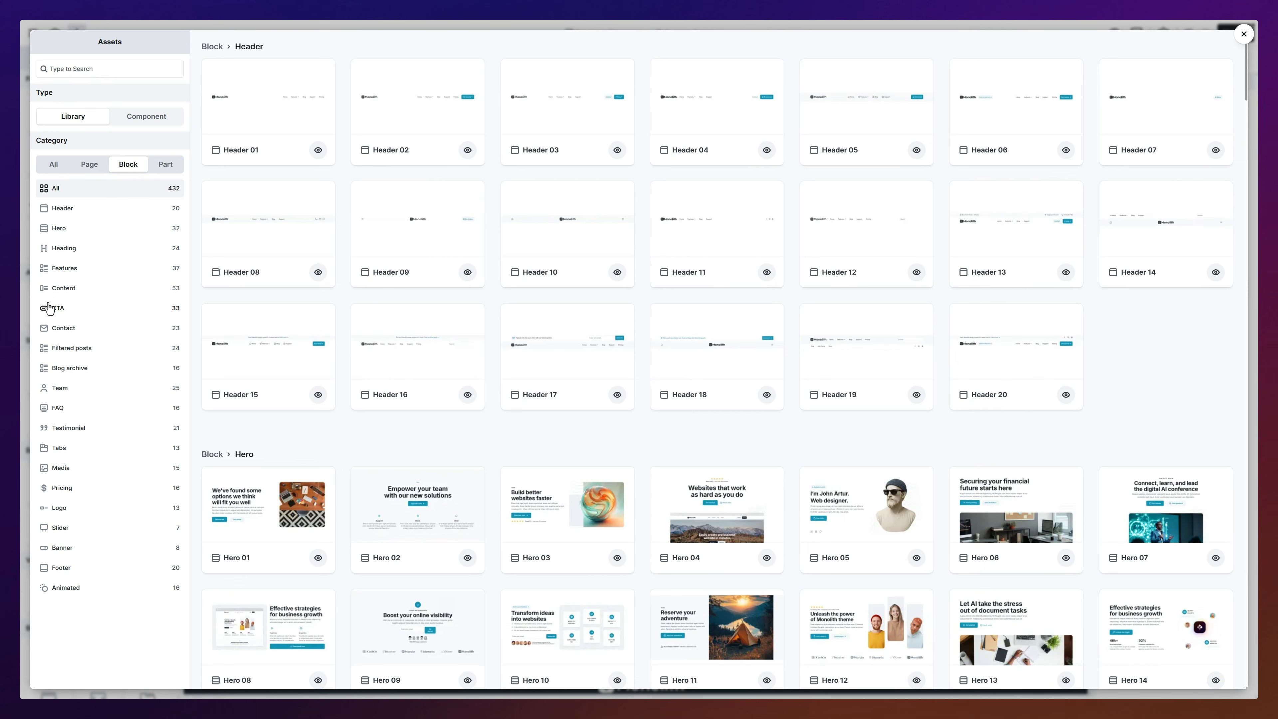
pyautogui.click(160, 168)
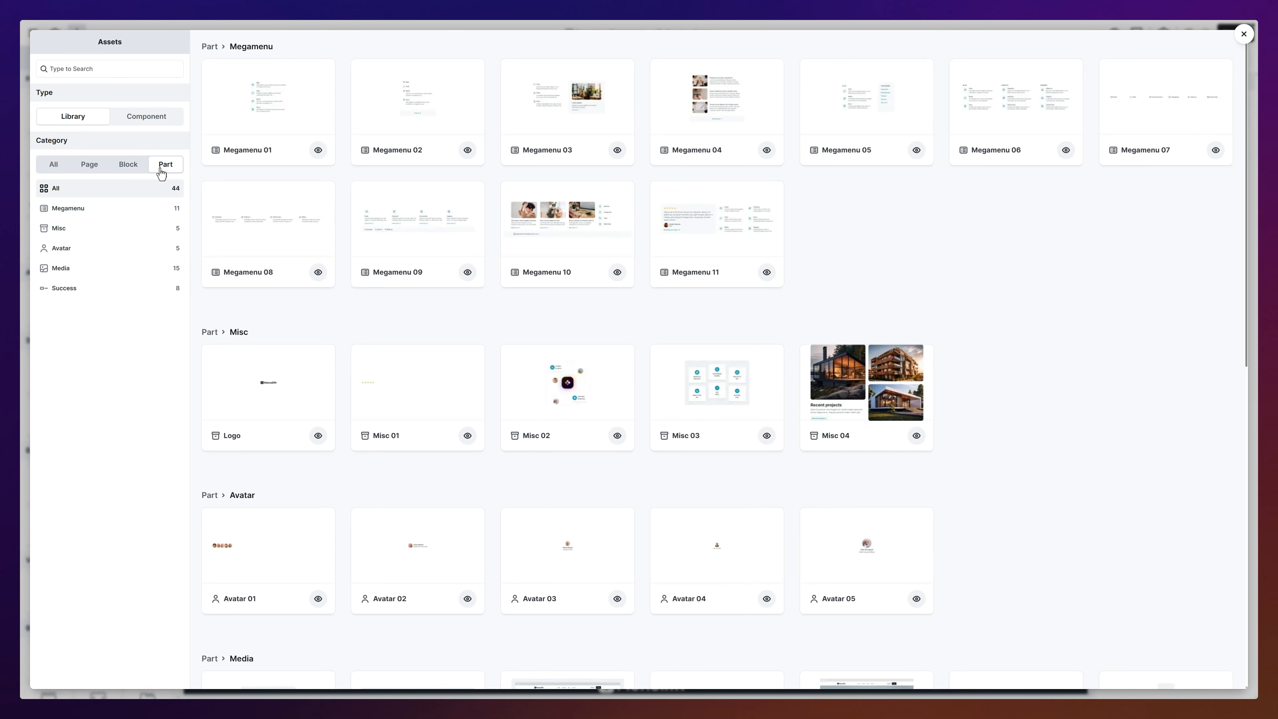
pyautogui.click(116, 287)
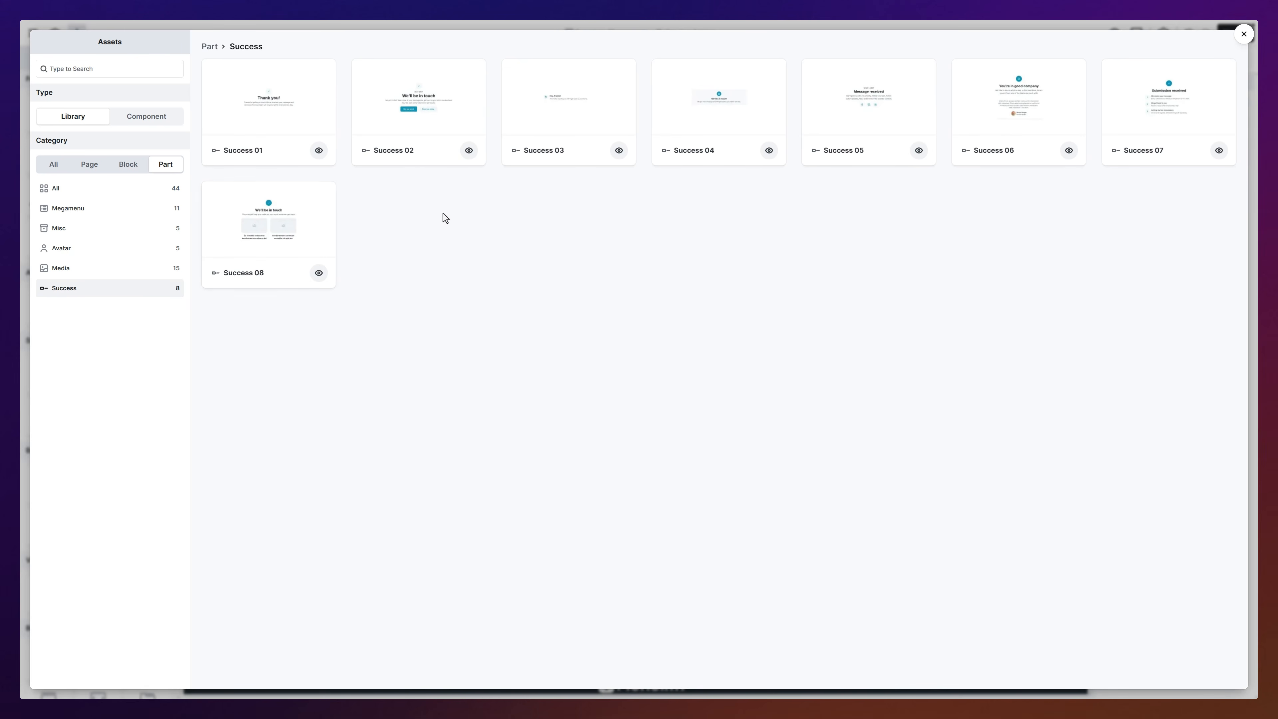
pyautogui.click(863, 111)
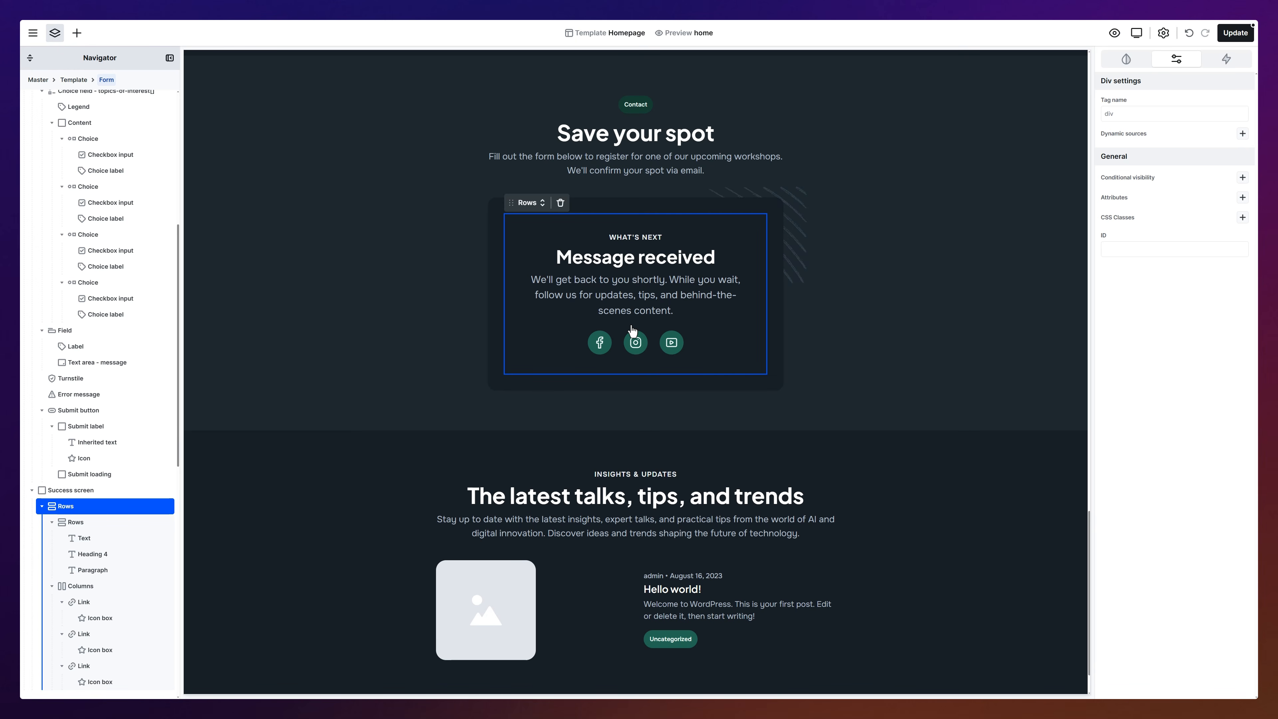
pyautogui.click(839, 314)
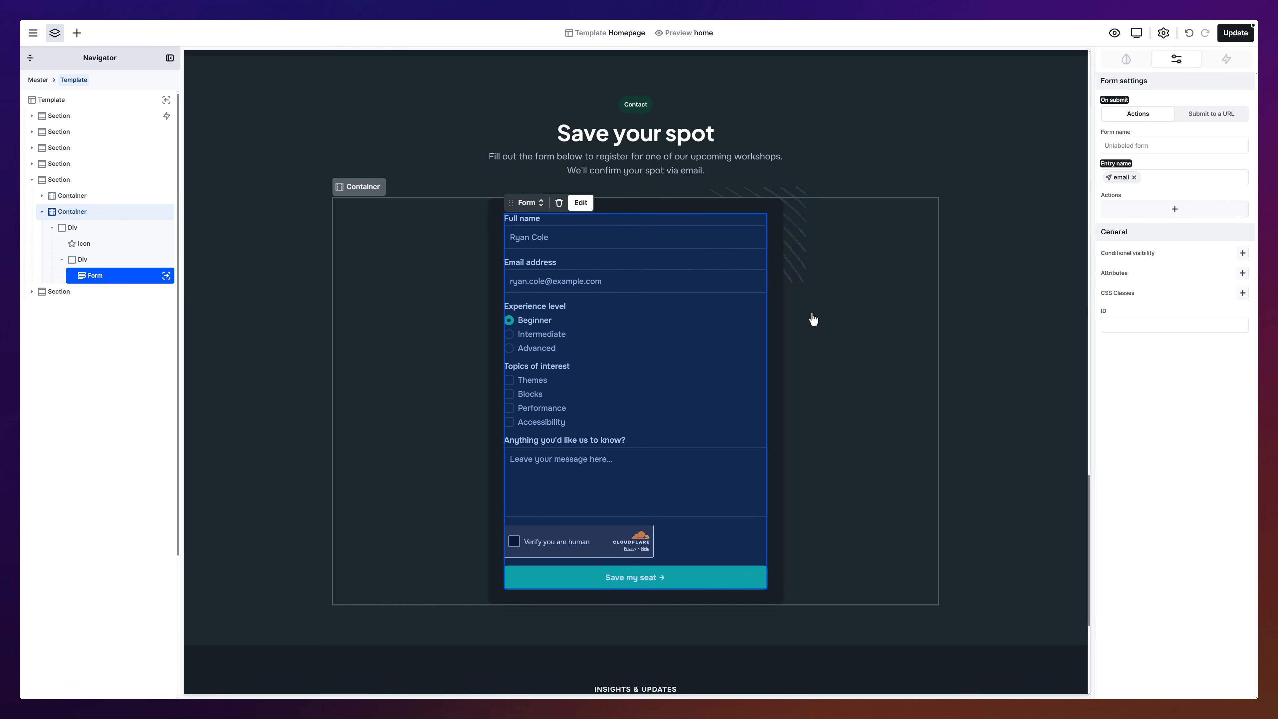
pyautogui.click(1173, 210)
pyautogui.click(1169, 229)
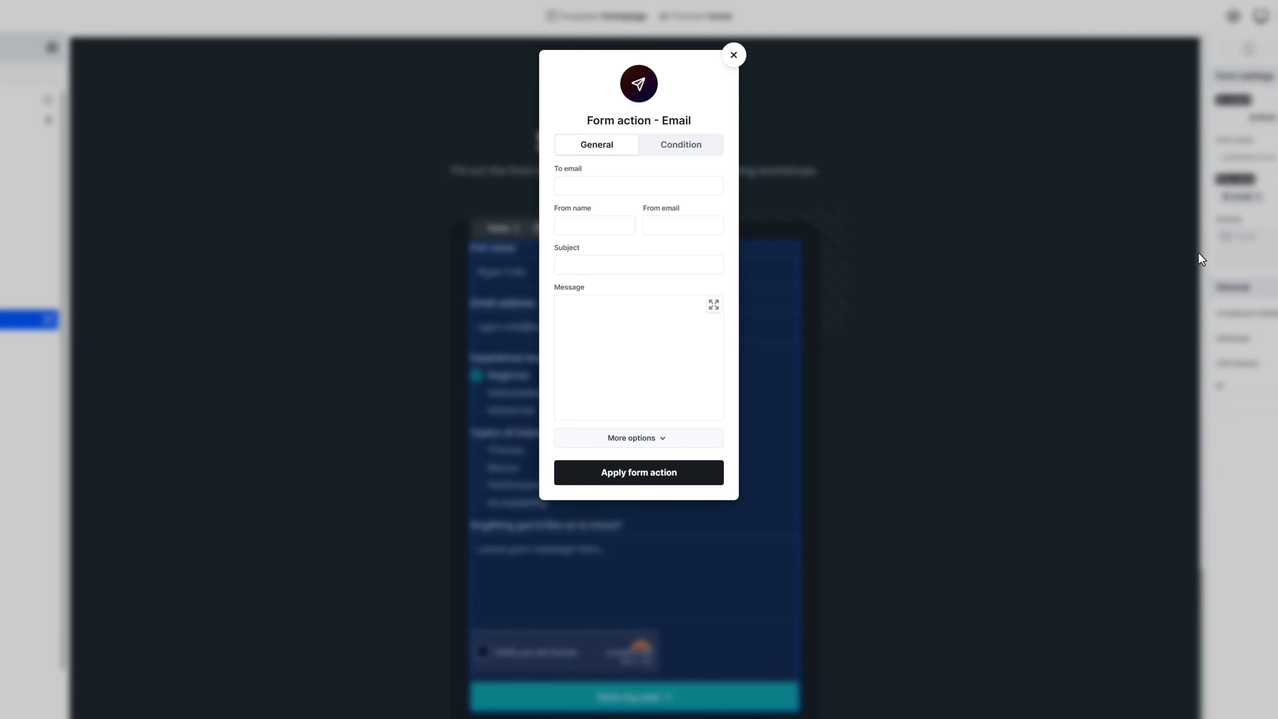
pyautogui.click(676, 187)
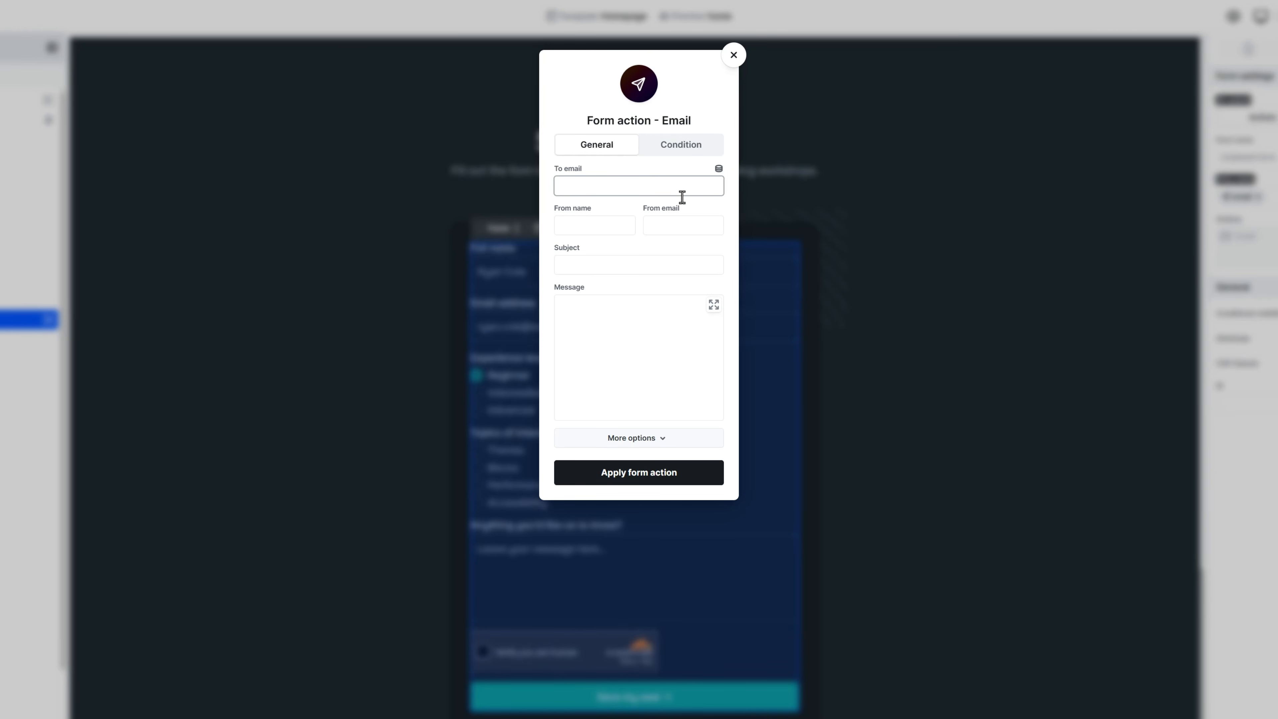
pyautogui.hotkey('ctrl', 'a')
pyautogui.hotkey('ctrl', 'c')
pyautogui.click(702, 229)
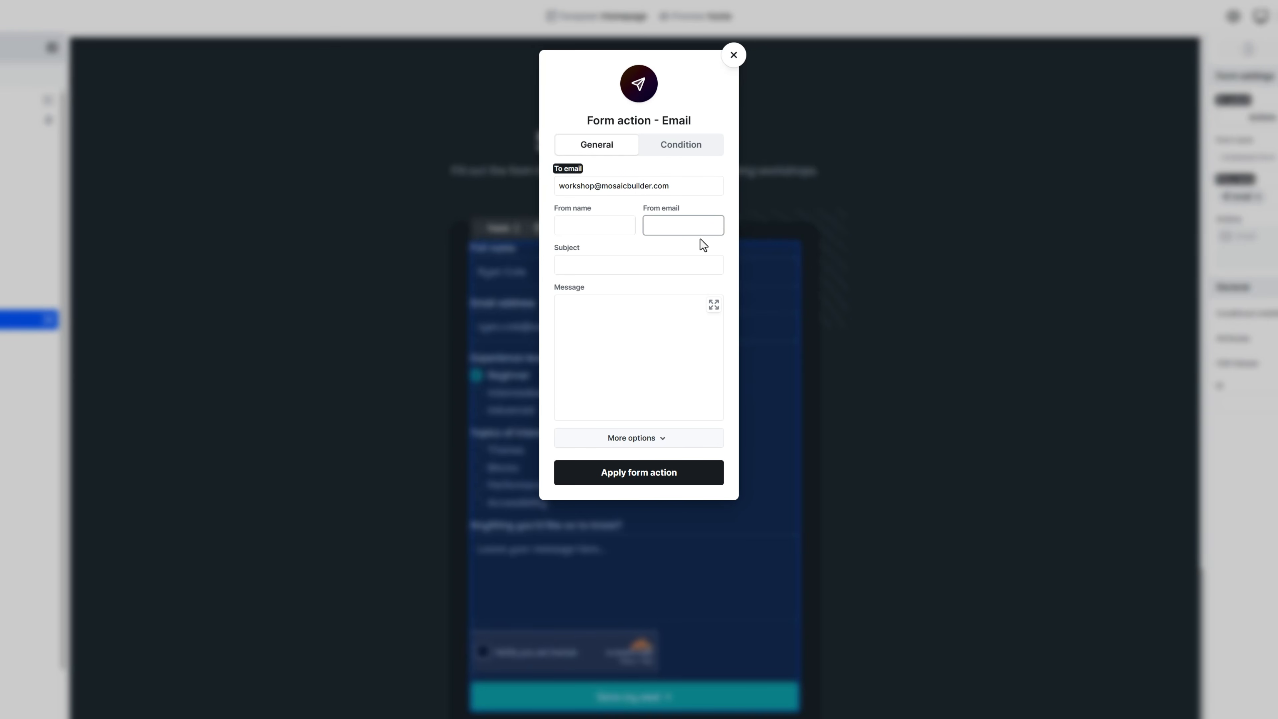
pyautogui.hotkey('ctrl', 'v')
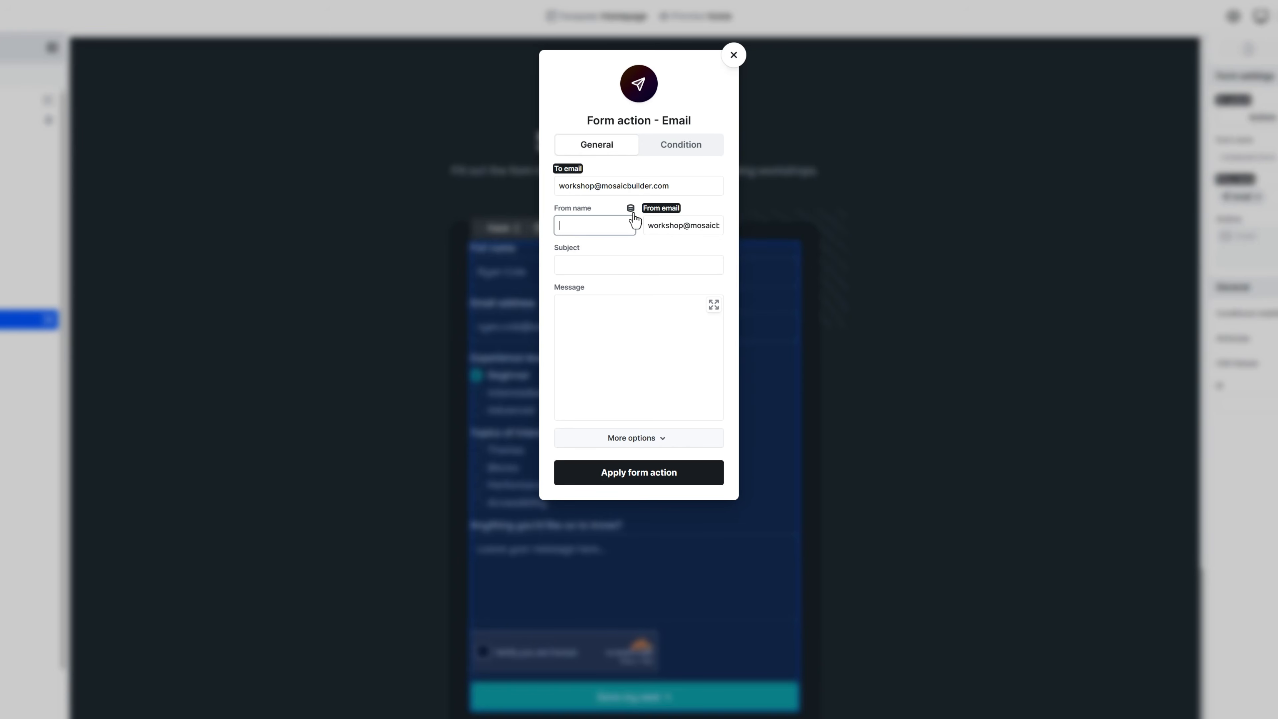
pyautogui.click(630, 209)
pyautogui.click(428, 211)
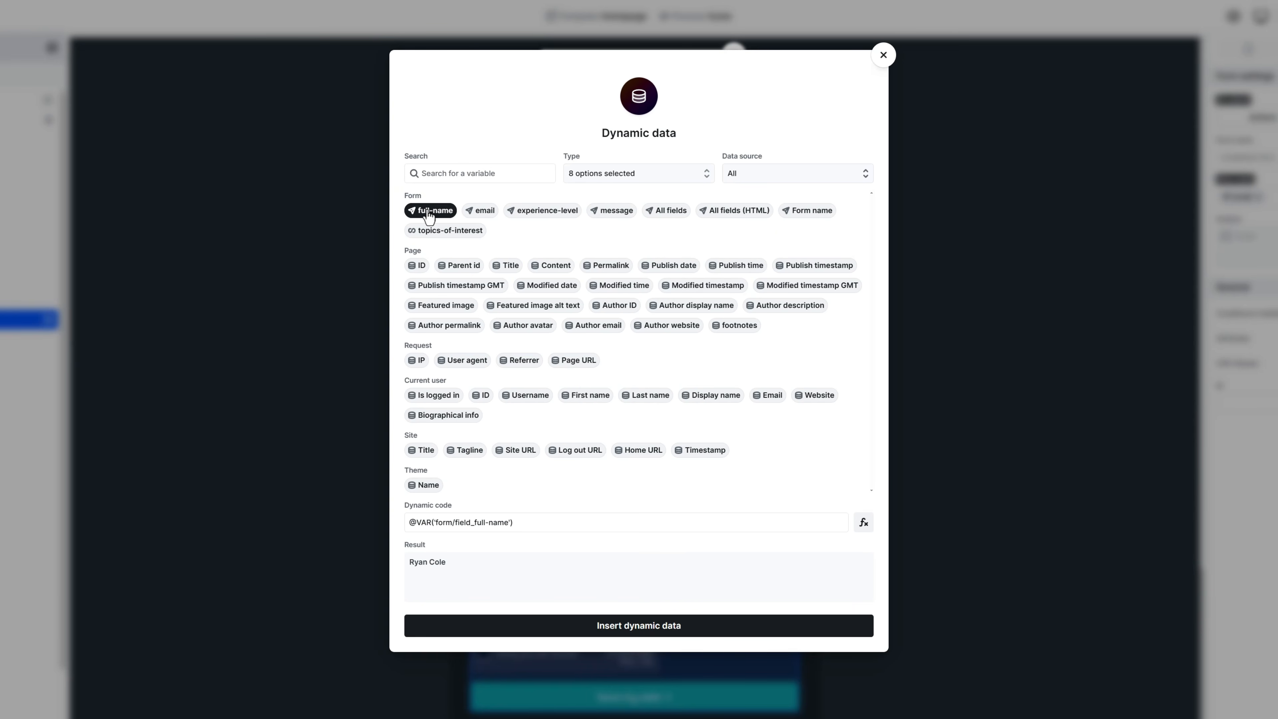
pyautogui.click(632, 628)
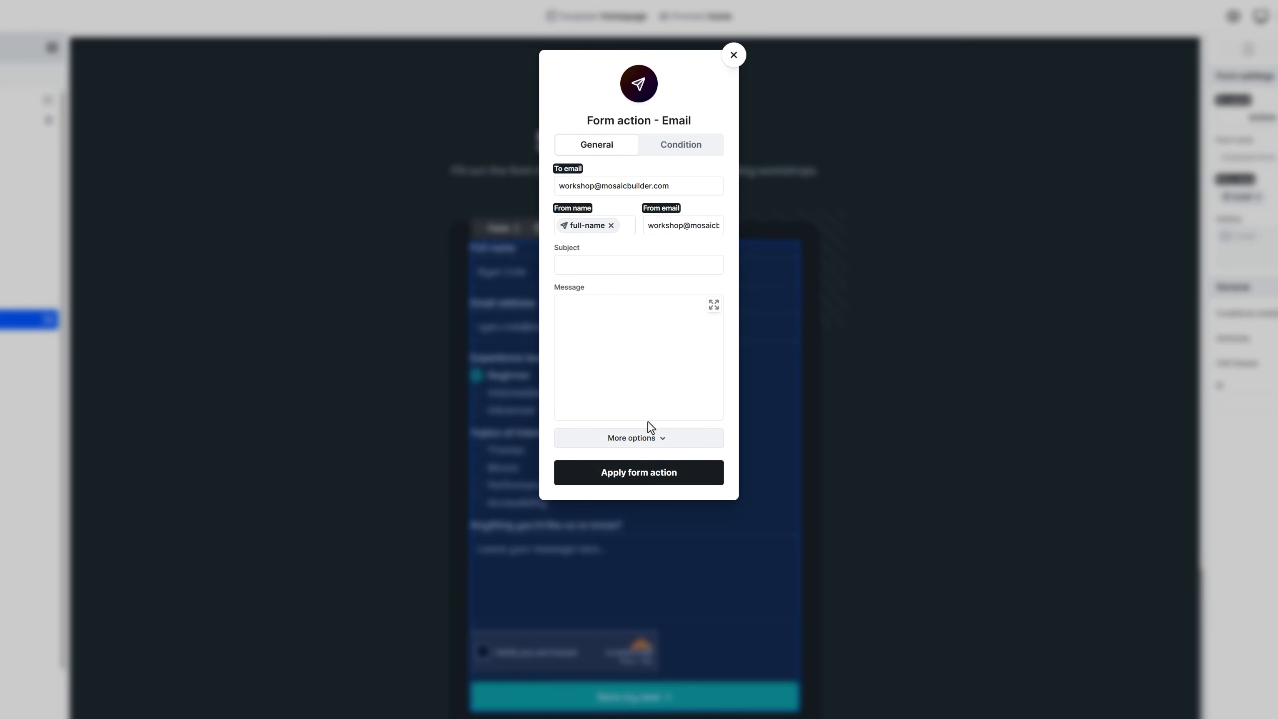
# Step: Set subject 'Workshop seat', put all fields as HTML in the message, and apply
pyautogui.click(651, 265)
pyautogui.write('Workshop')
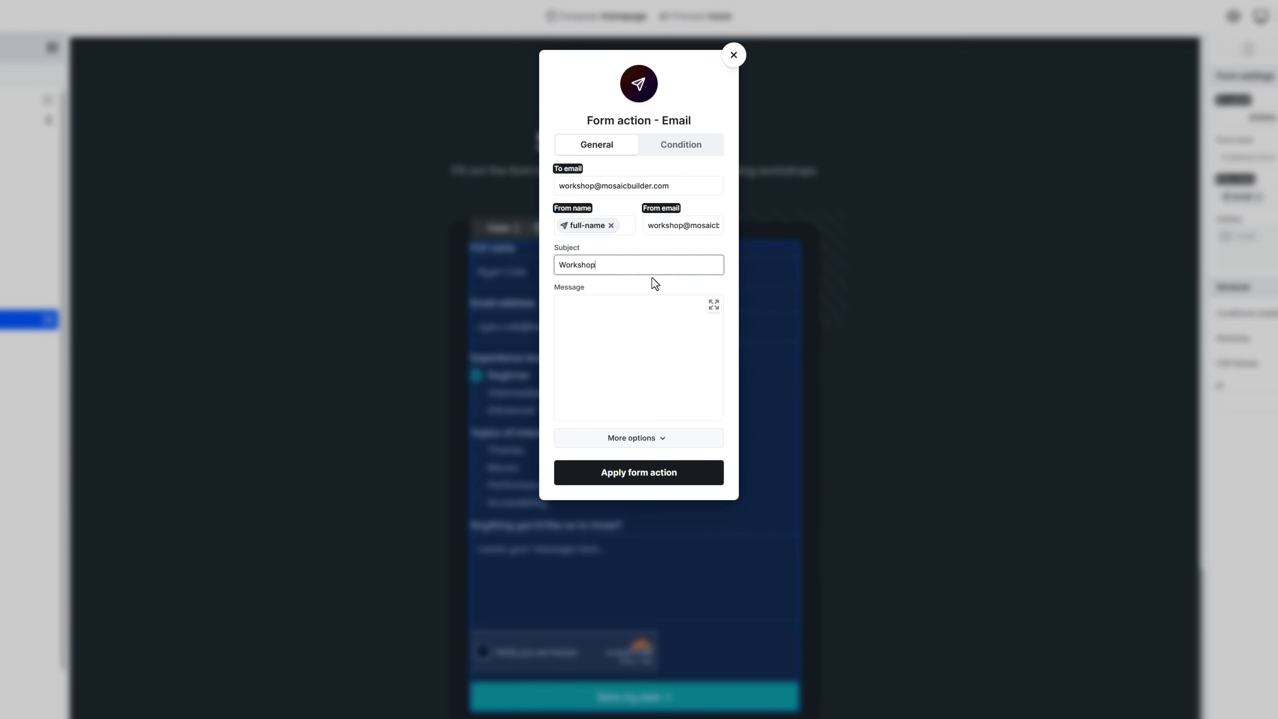
pyautogui.write(' seat')
pyautogui.click(649, 316)
pyautogui.click(719, 289)
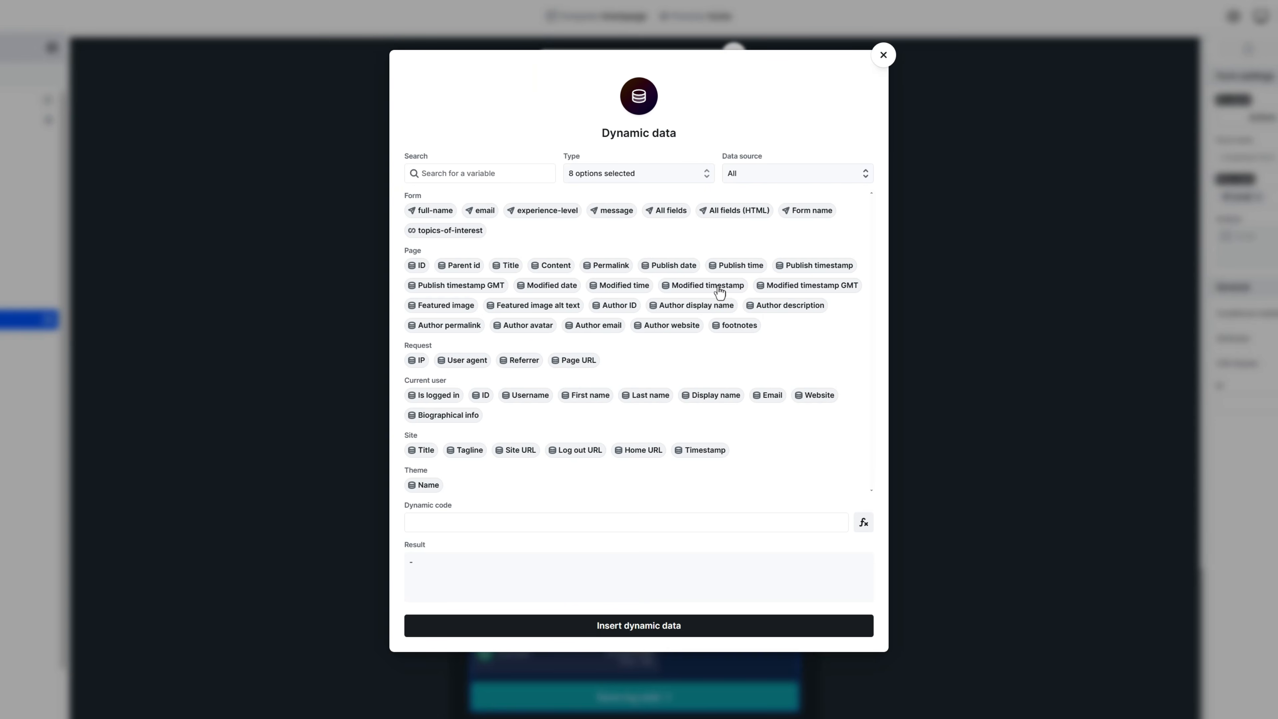
pyautogui.click(738, 211)
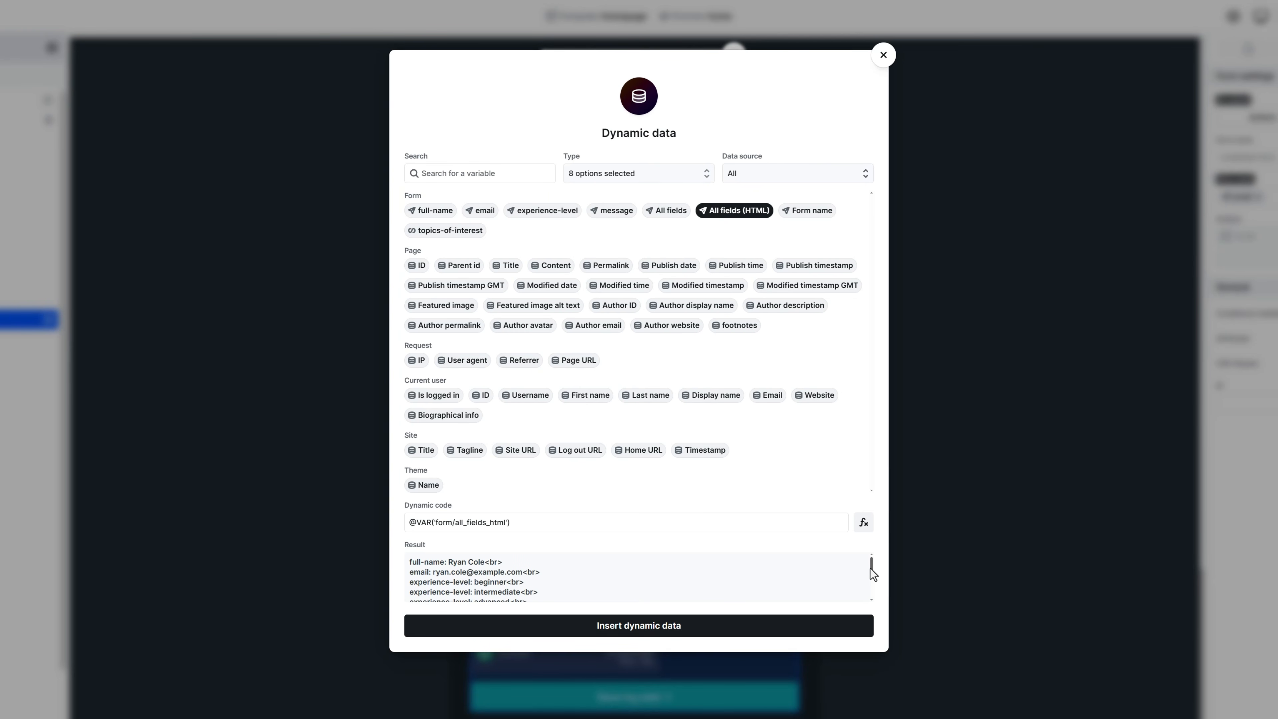
pyautogui.moveTo(871, 562); pyautogui.dragTo(875, 589)
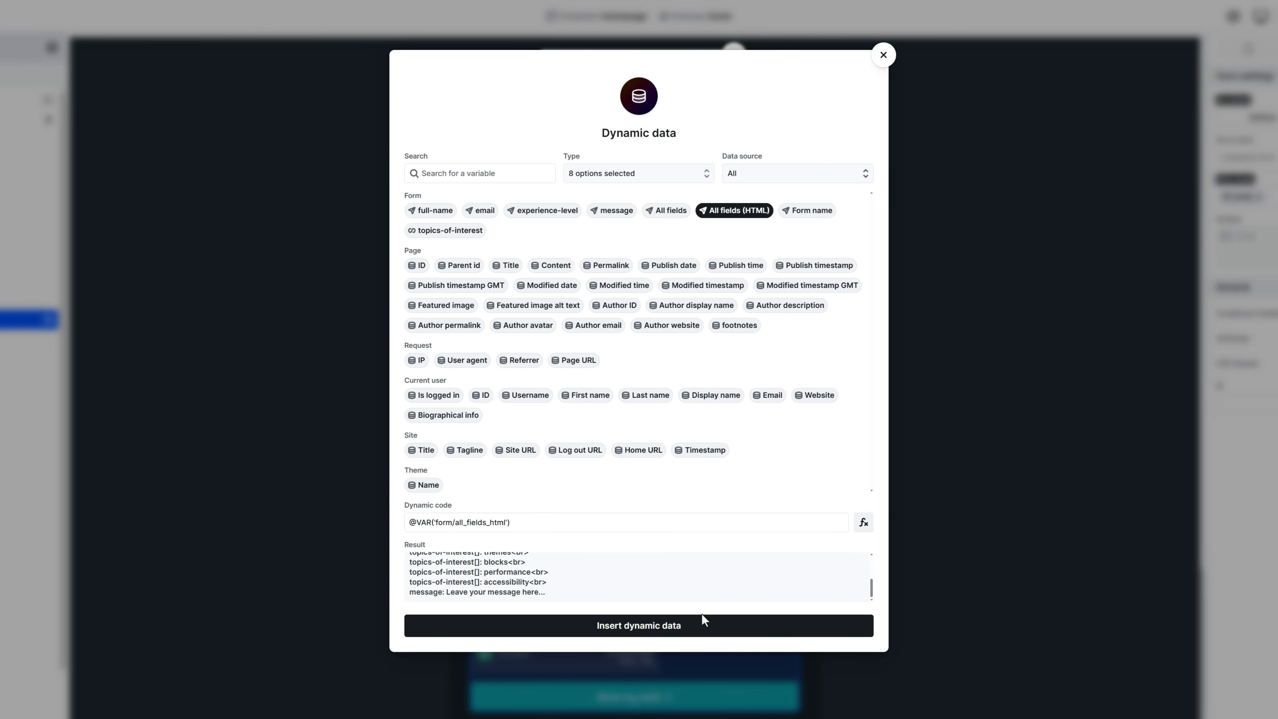
pyautogui.click(635, 628)
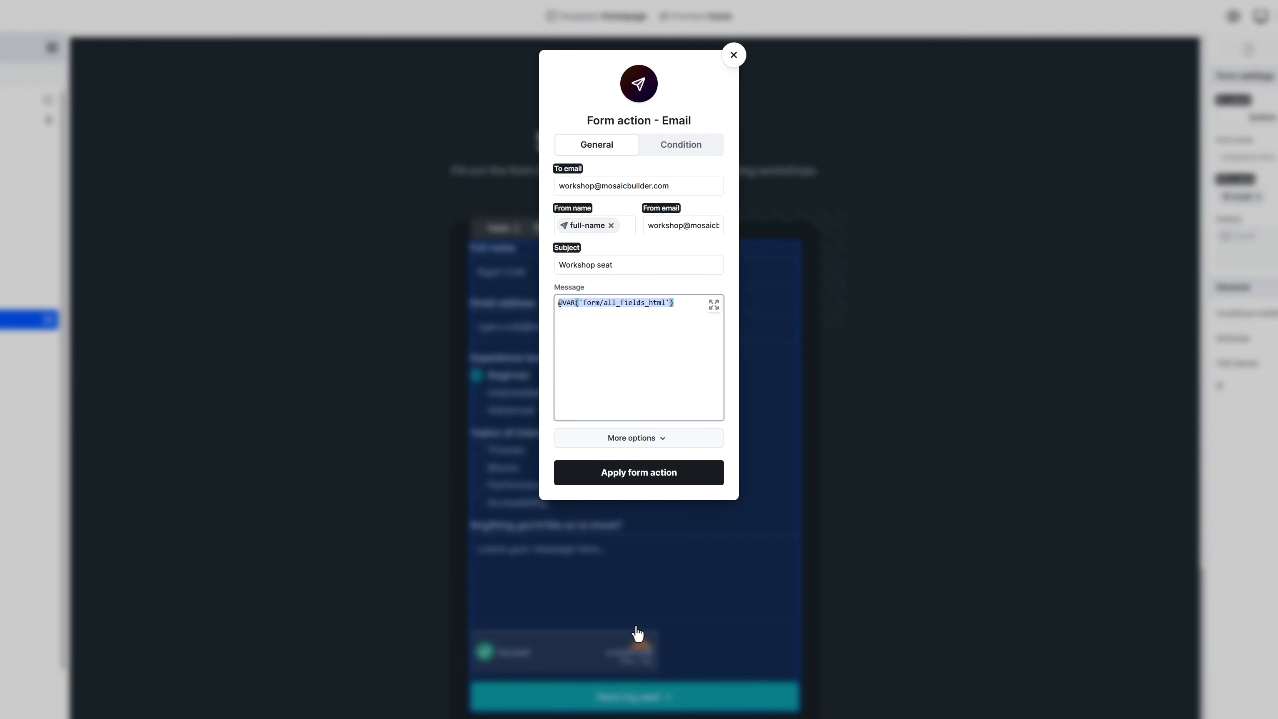
pyautogui.click(635, 475)
# Step: Add a second Email action addressed to the submitter's email field
pyautogui.click(1173, 261)
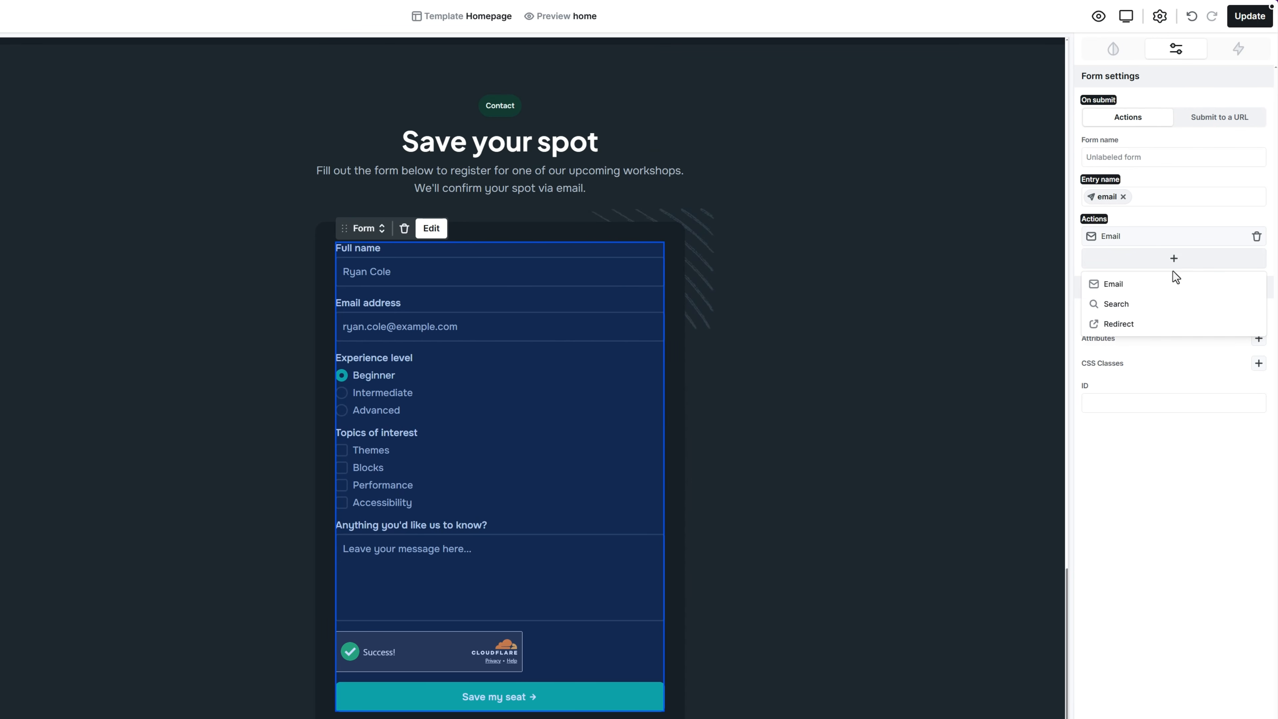
pyautogui.click(1172, 286)
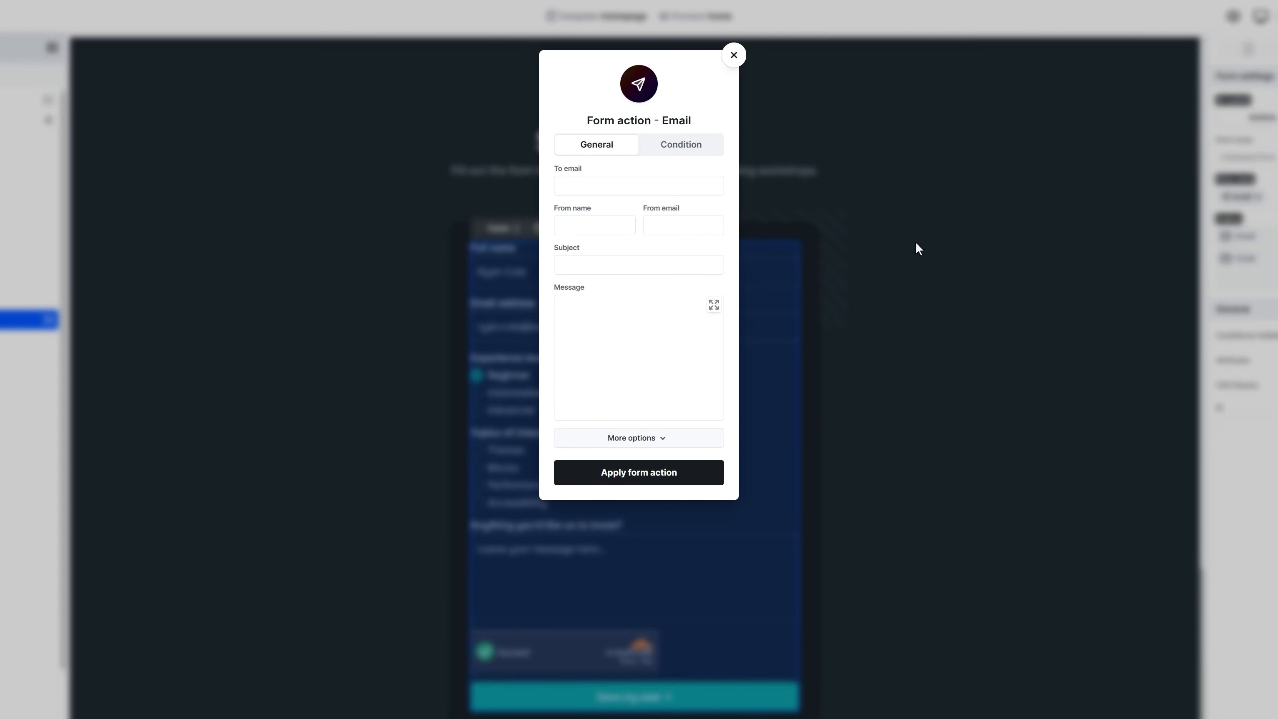
pyautogui.click(719, 169)
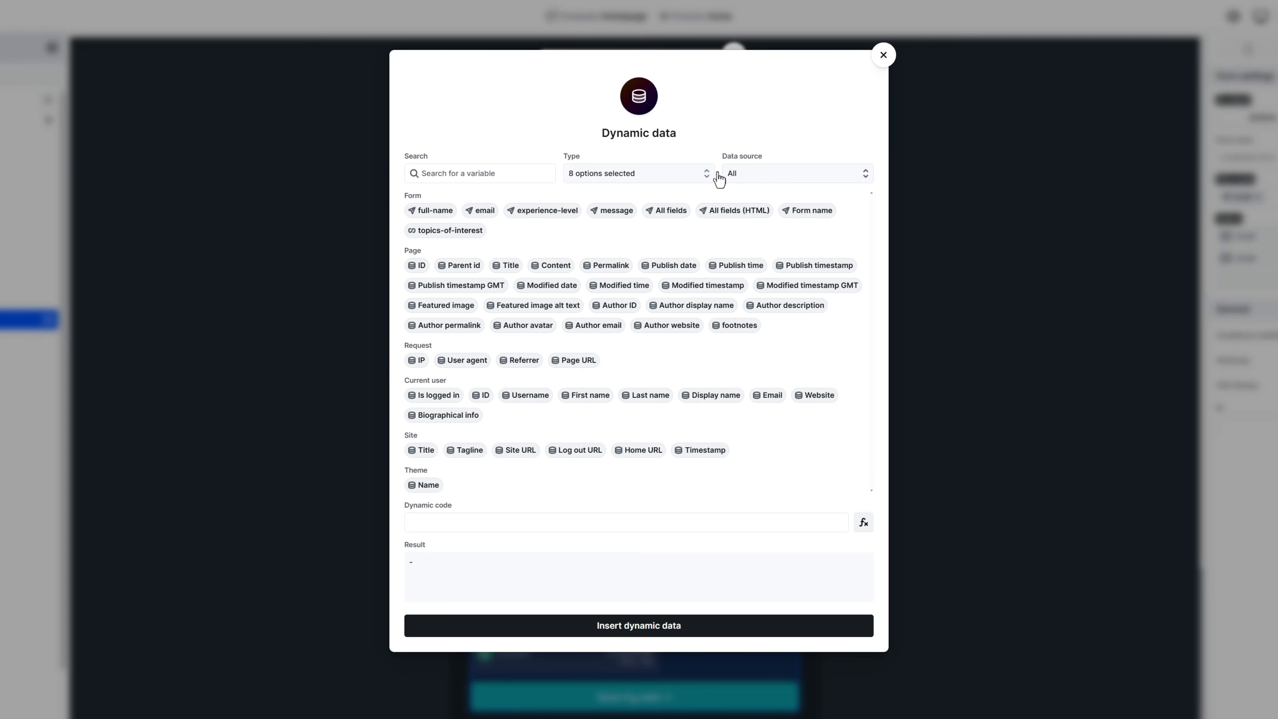
pyautogui.click(485, 212)
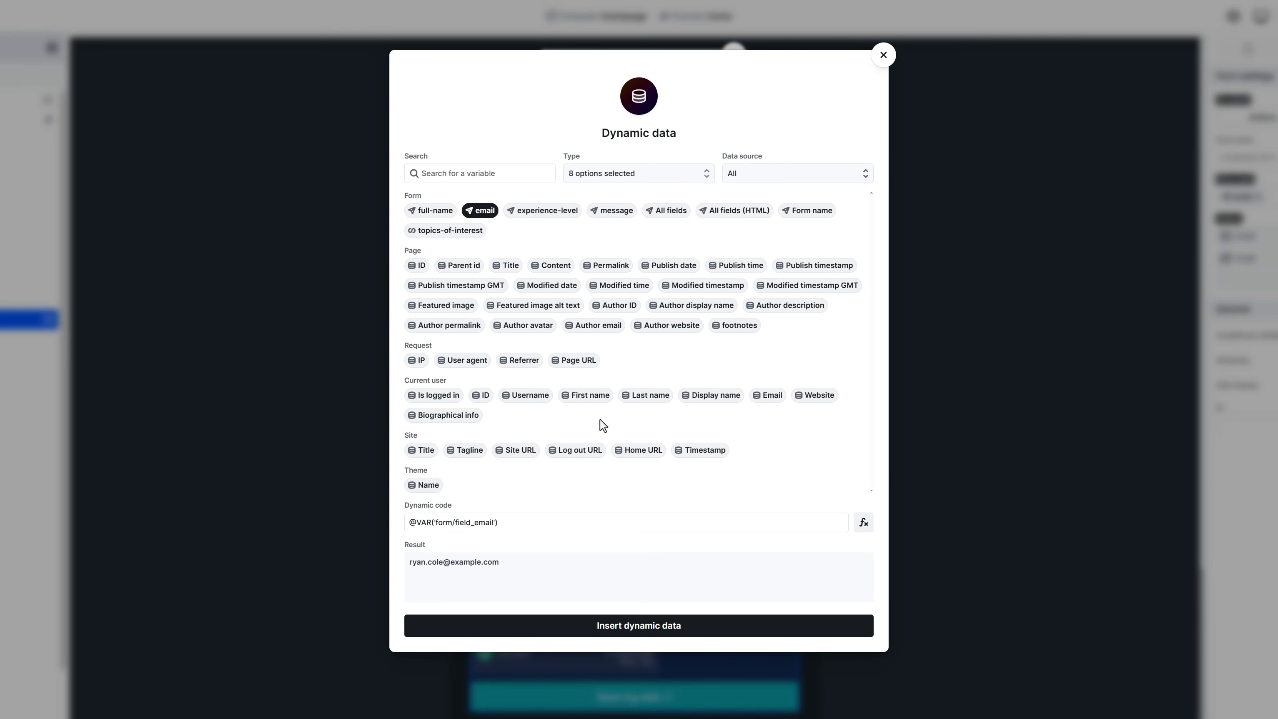
pyautogui.click(631, 625)
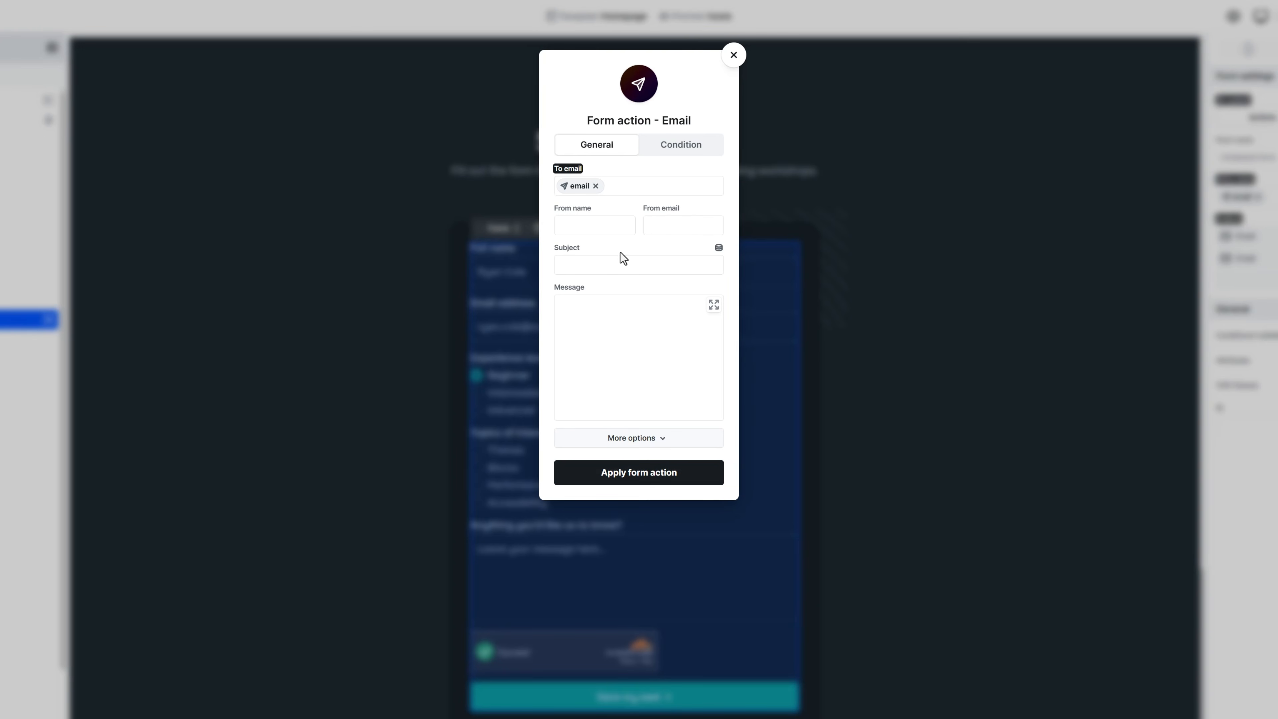
# Step: Send it from Mosaic Workshop at the workshop address, subject 'Your Mosaic Workshop seat', message fullscreen
pyautogui.click(616, 227)
pyautogui.click(663, 226)
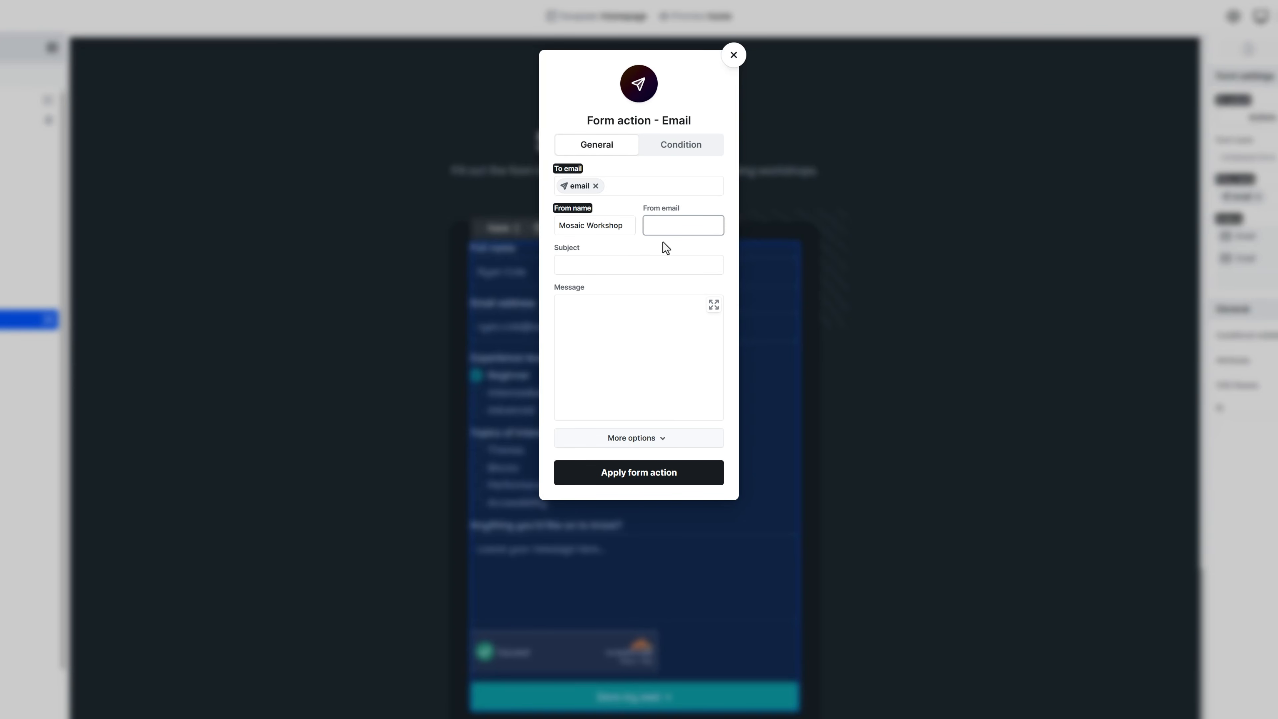
pyautogui.hotkey('ctrl', 'v')
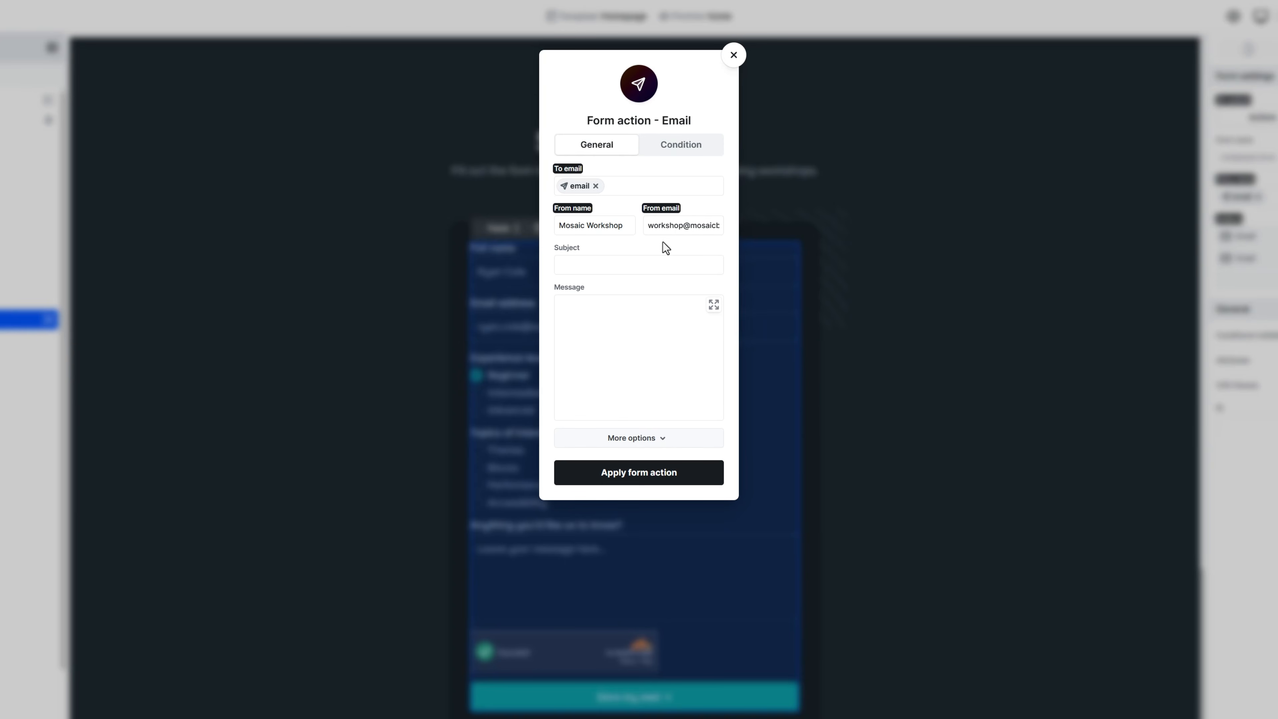
pyautogui.click(665, 264)
pyautogui.write('Your Mosaic Workshop seat')
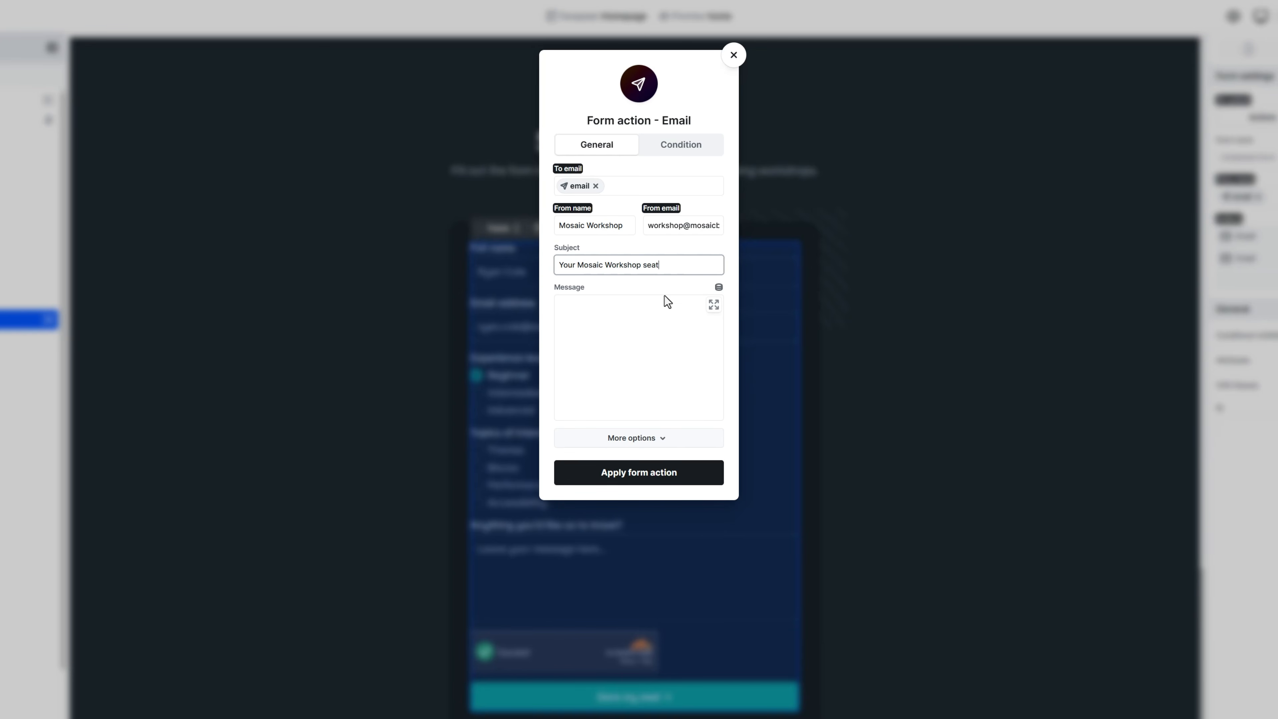
pyautogui.click(664, 308)
pyautogui.click(713, 306)
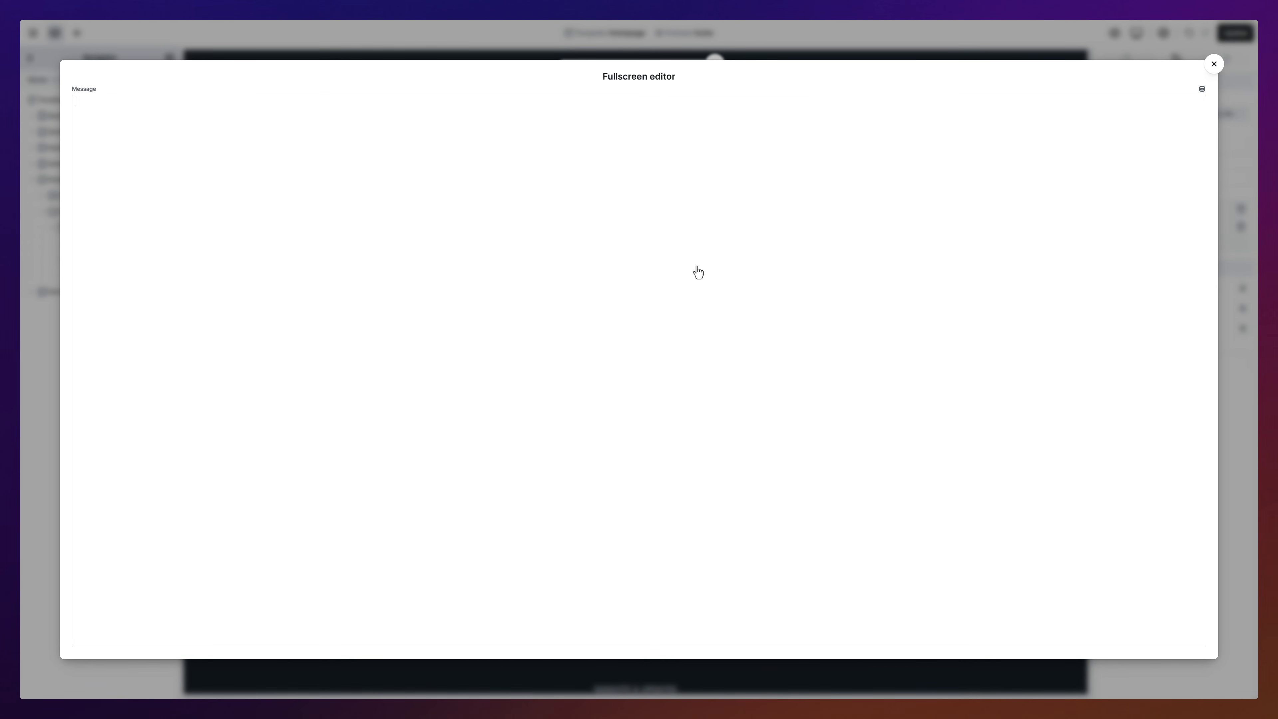
# Step: Paste the HTML email template and replace both [Full Name] placeholders with the full-name variable
pyautogui.hotkey('ctrl', 'v')
pyautogui.moveTo(1205, 403); pyautogui.dragTo(1232, 109)
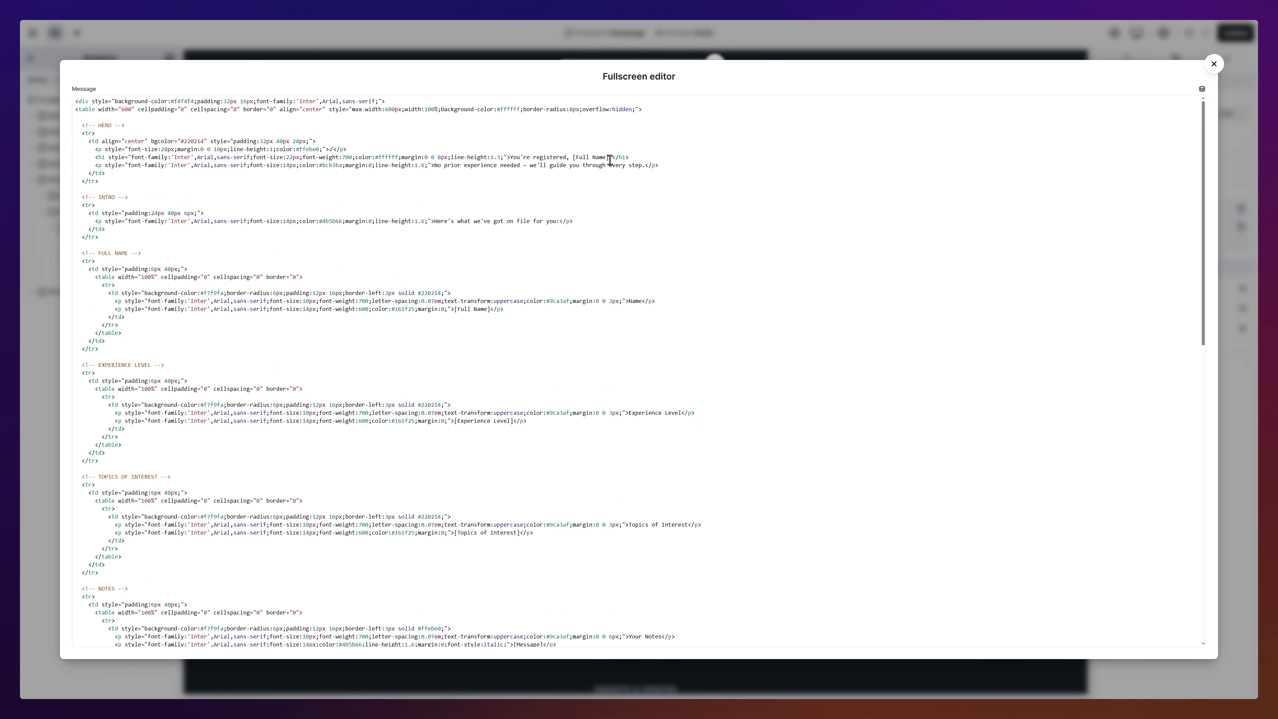
pyautogui.moveTo(610, 160); pyautogui.dragTo(572, 159)
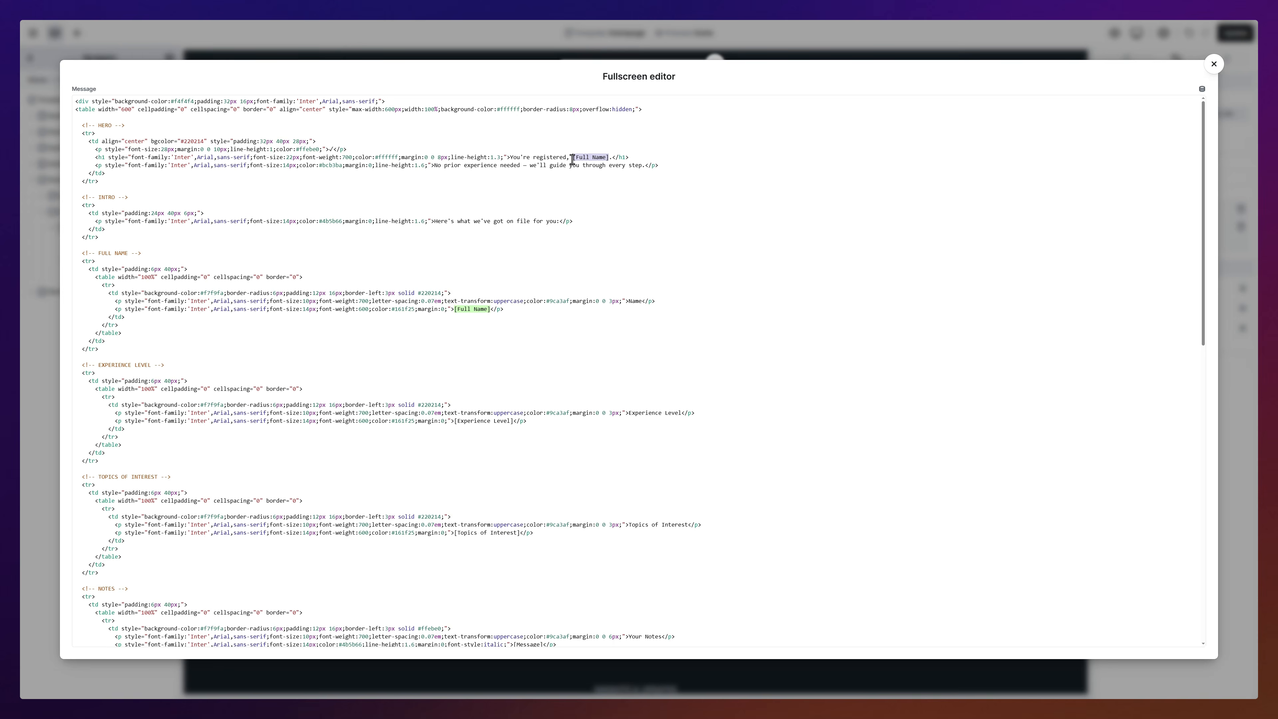
pyautogui.click(1202, 89)
pyautogui.click(475, 190)
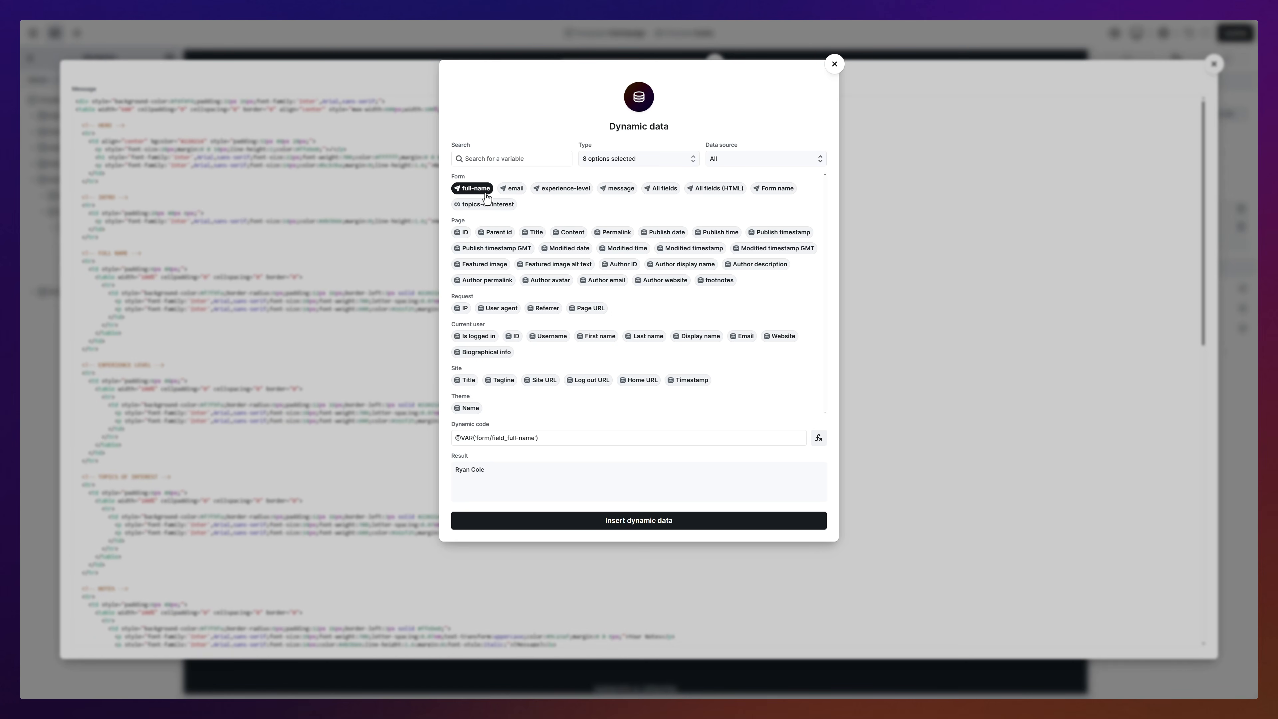
pyautogui.click(638, 520)
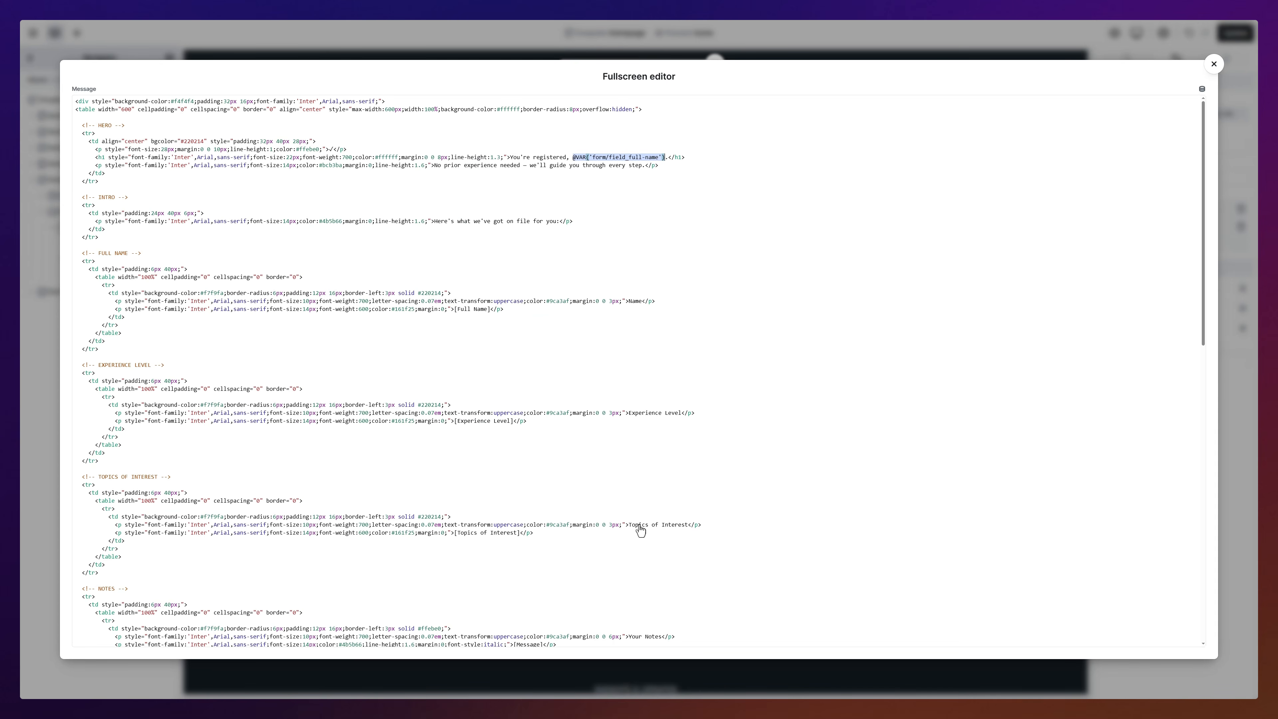
pyautogui.keyDown('shift'); pyautogui.click(455, 310); pyautogui.keyUp('shift')
pyautogui.click(1201, 89)
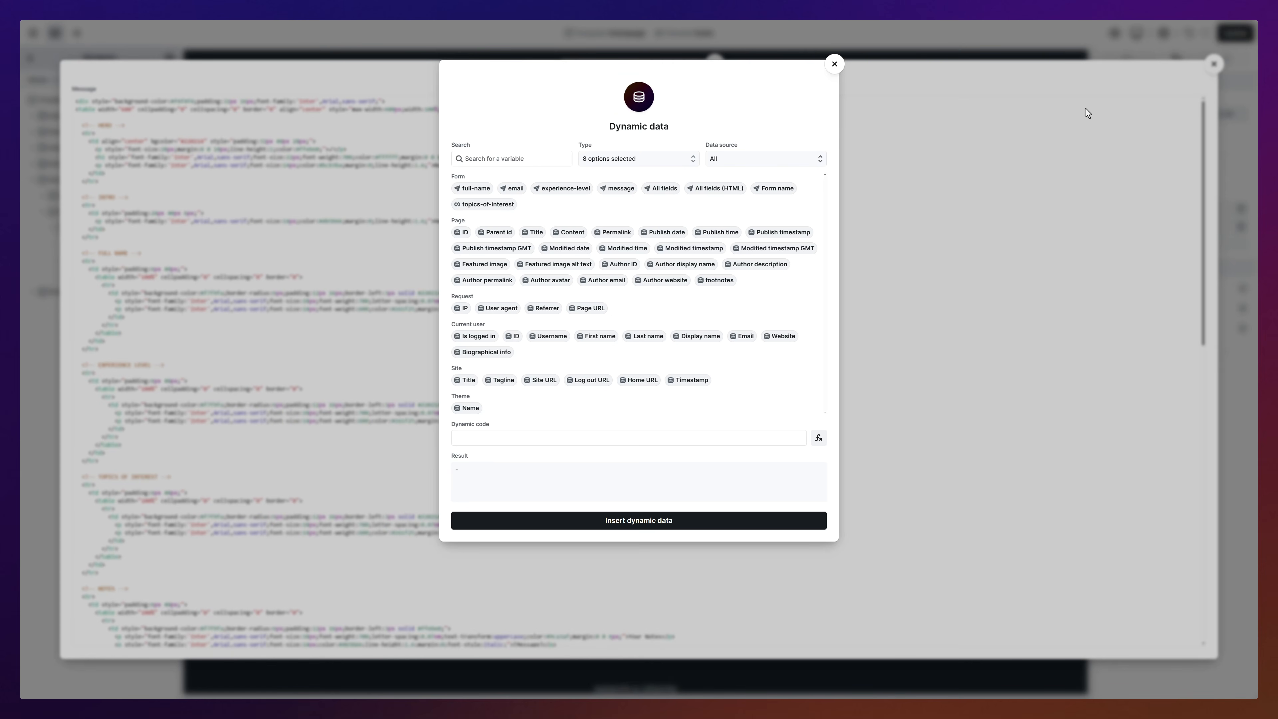
pyautogui.click(473, 188)
pyautogui.click(657, 520)
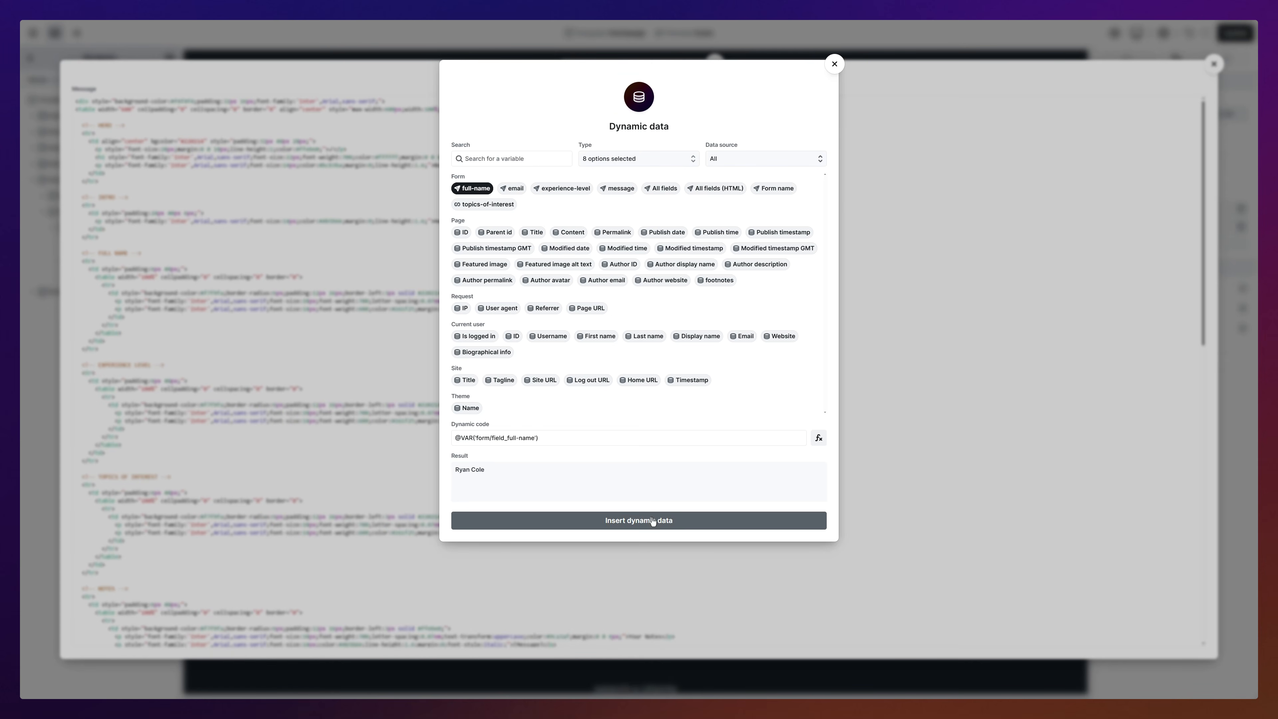
# Step: Replace [Topics of Interest] with a loop over all chosen topic values, then close the editor
pyautogui.scroll(-3, 651, 526)
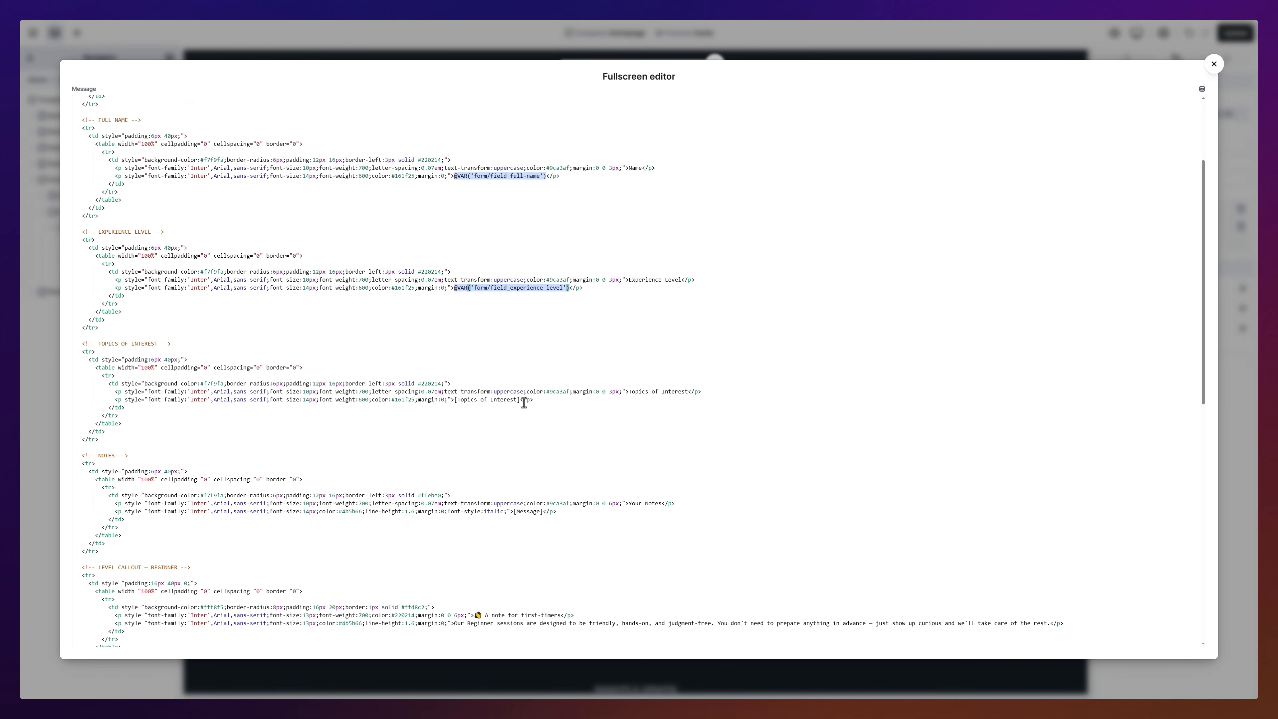
pyautogui.moveTo(520, 400); pyautogui.dragTo(454, 401)
pyautogui.click(1202, 90)
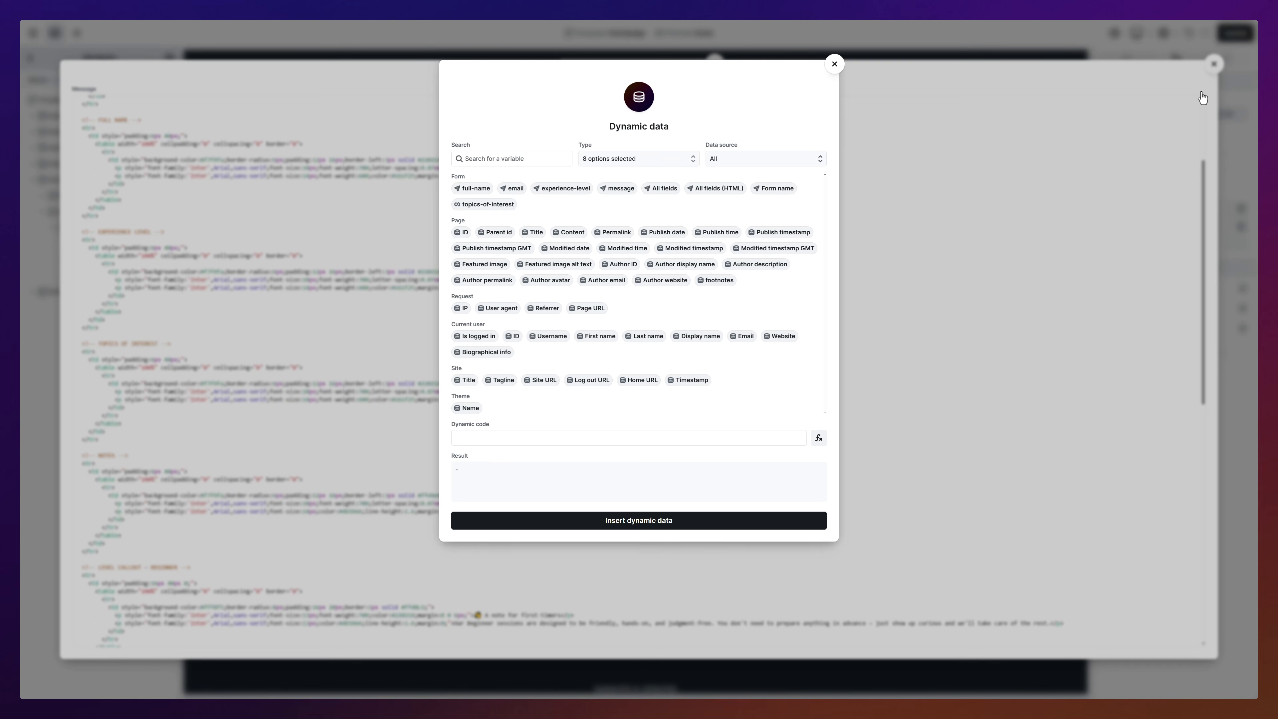
pyautogui.click(484, 205)
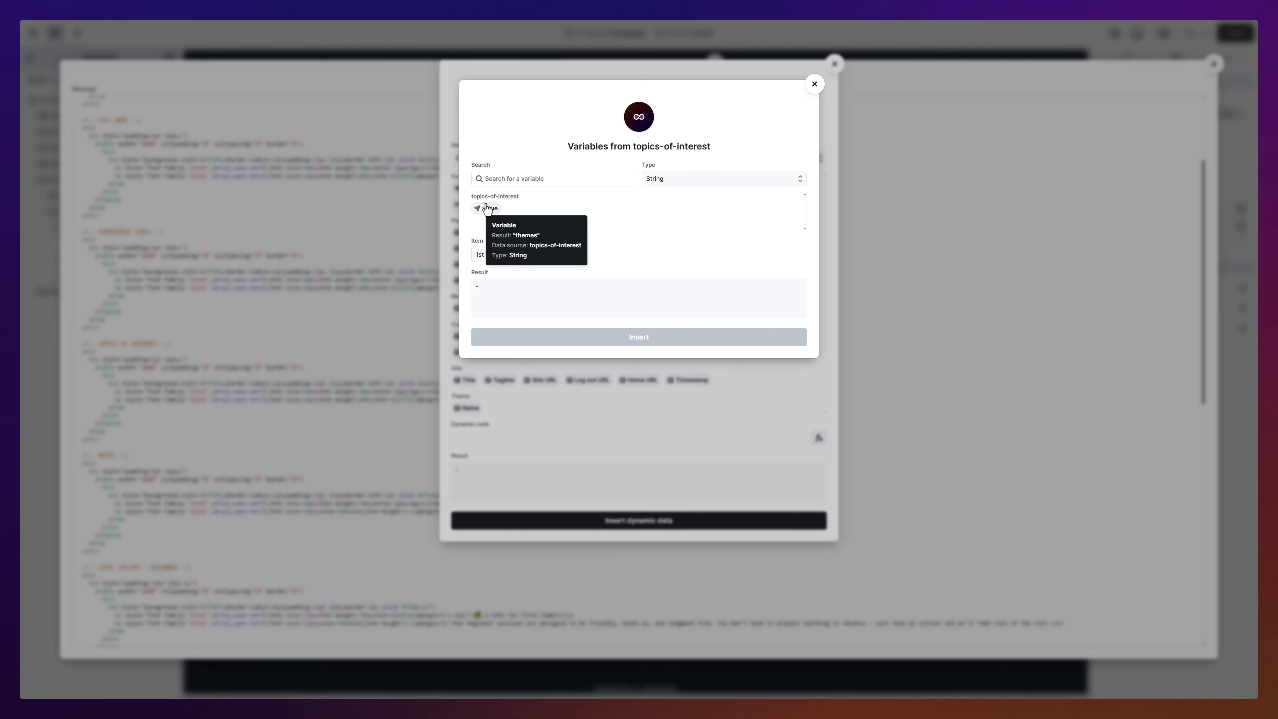
pyautogui.click(487, 210)
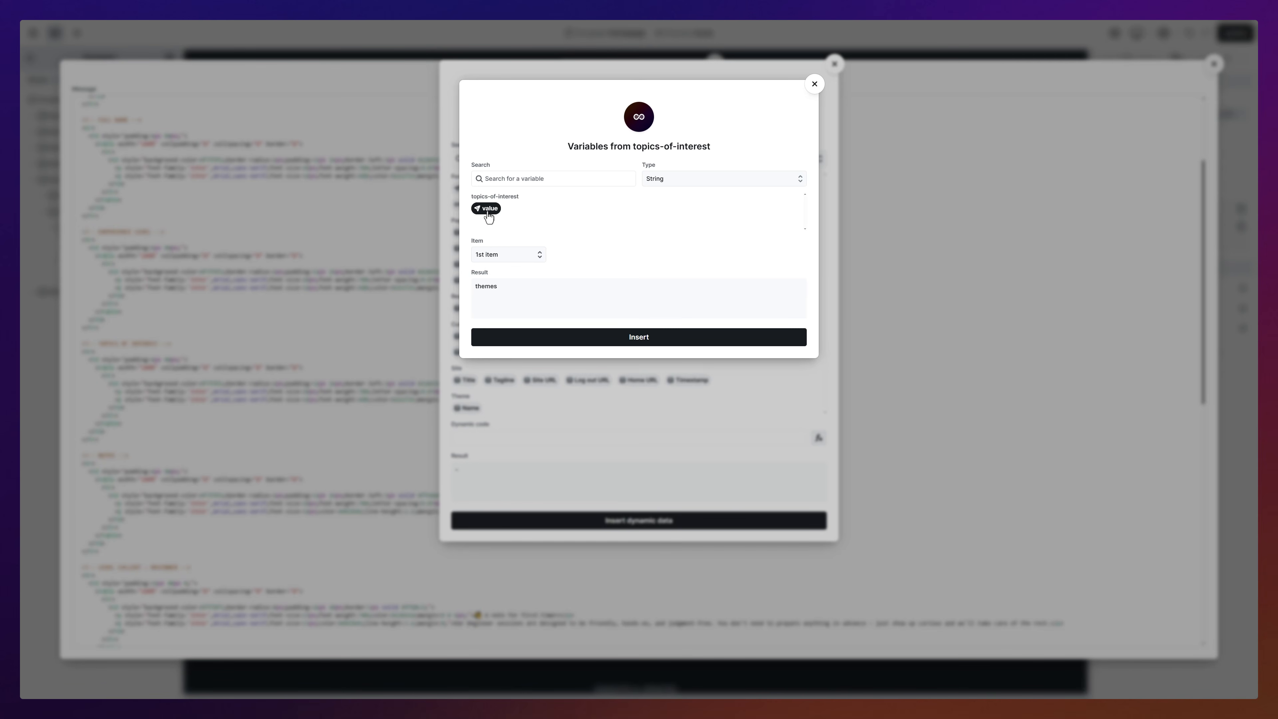
pyautogui.click(498, 256)
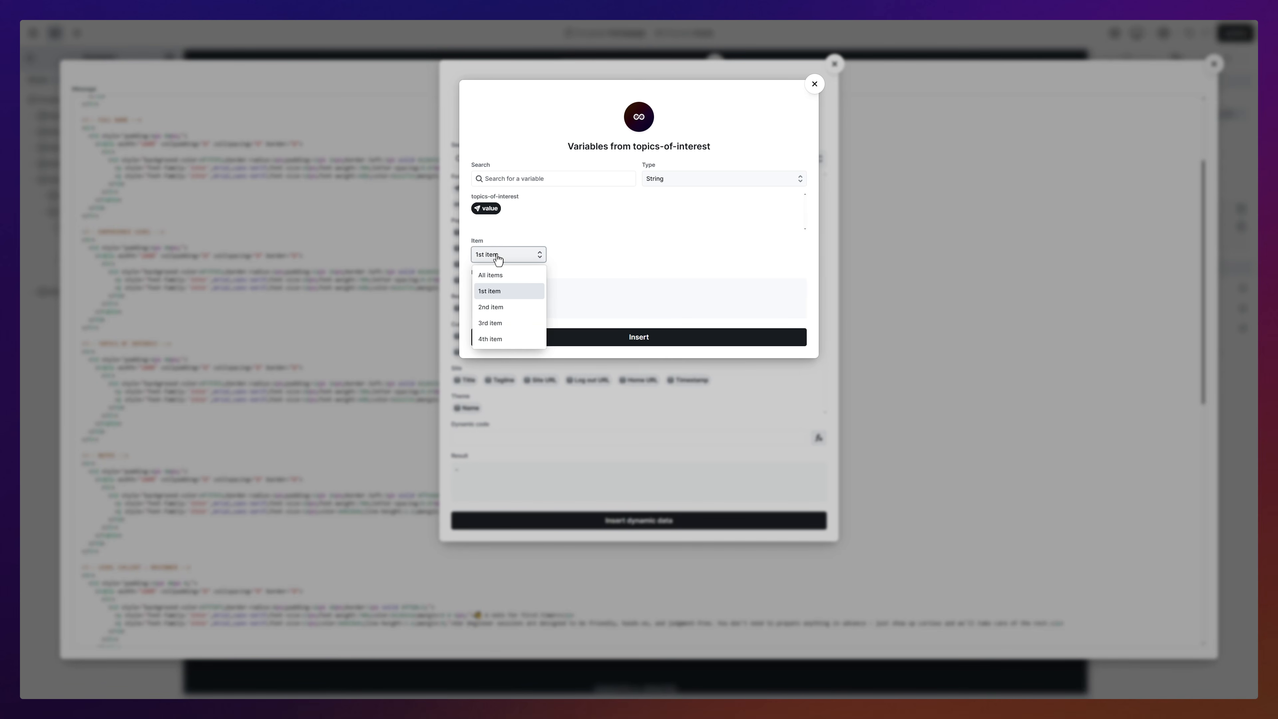
pyautogui.click(497, 276)
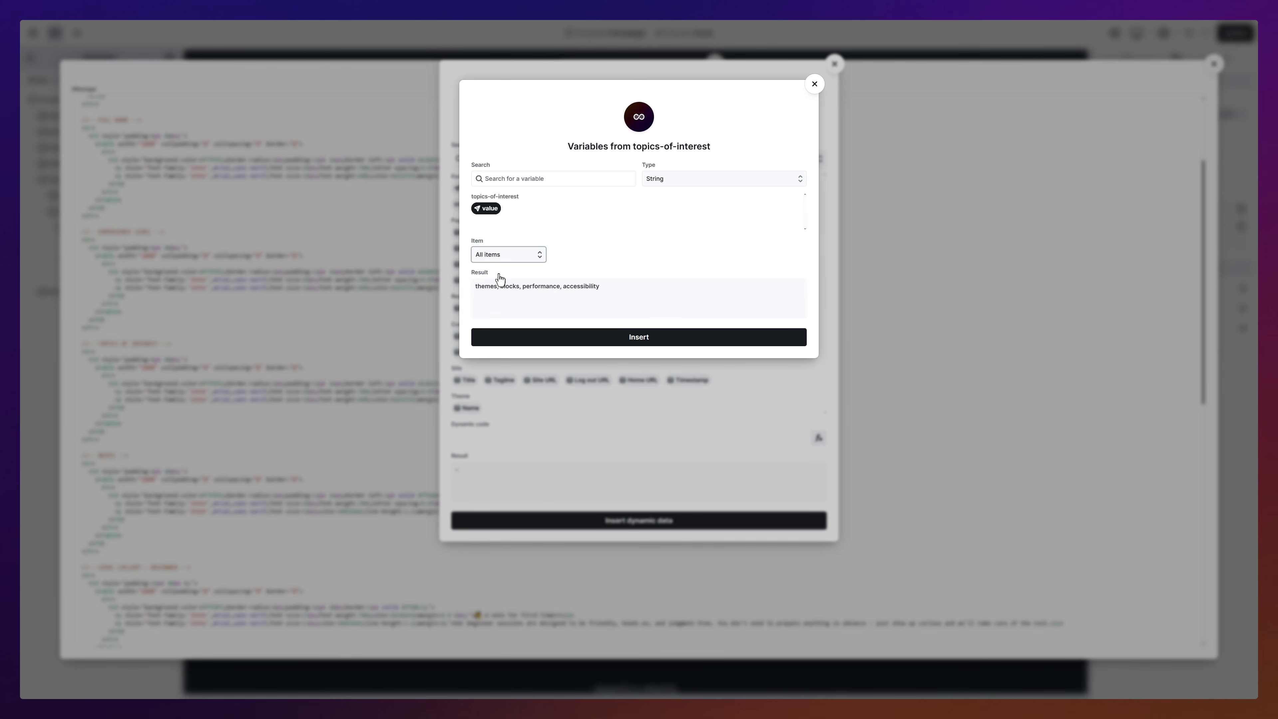
pyautogui.click(639, 337)
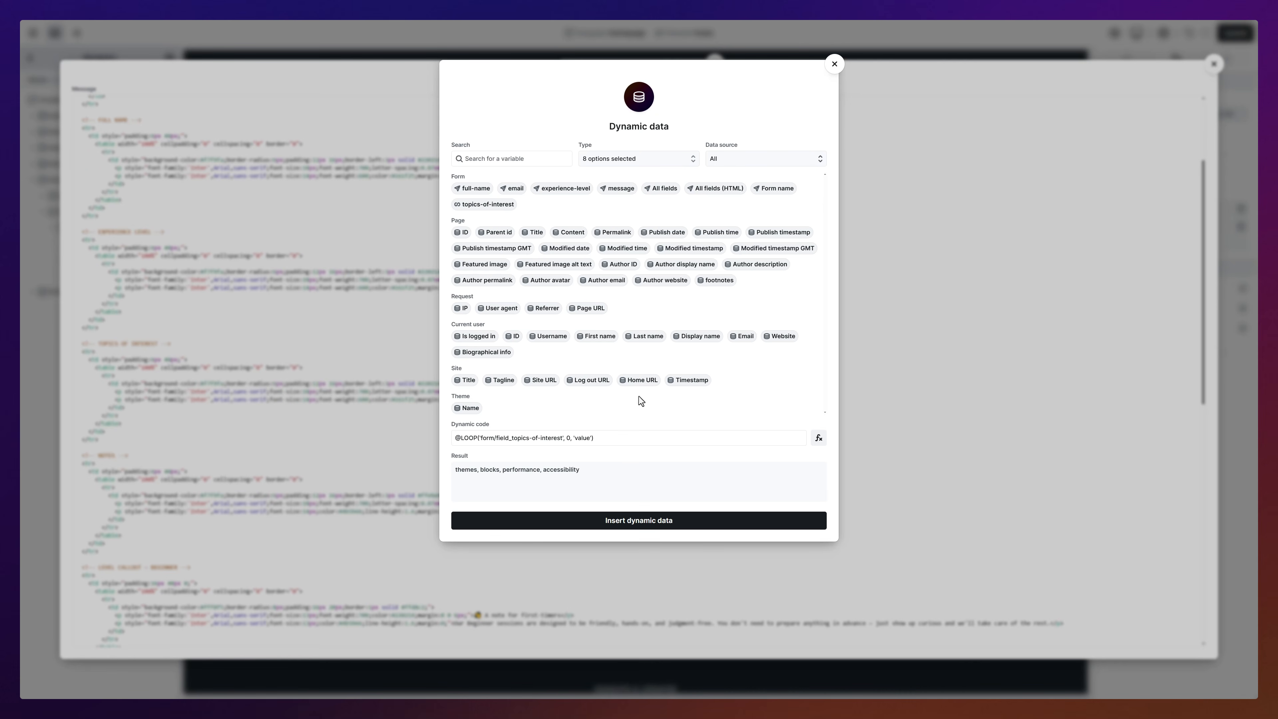
pyautogui.click(634, 521)
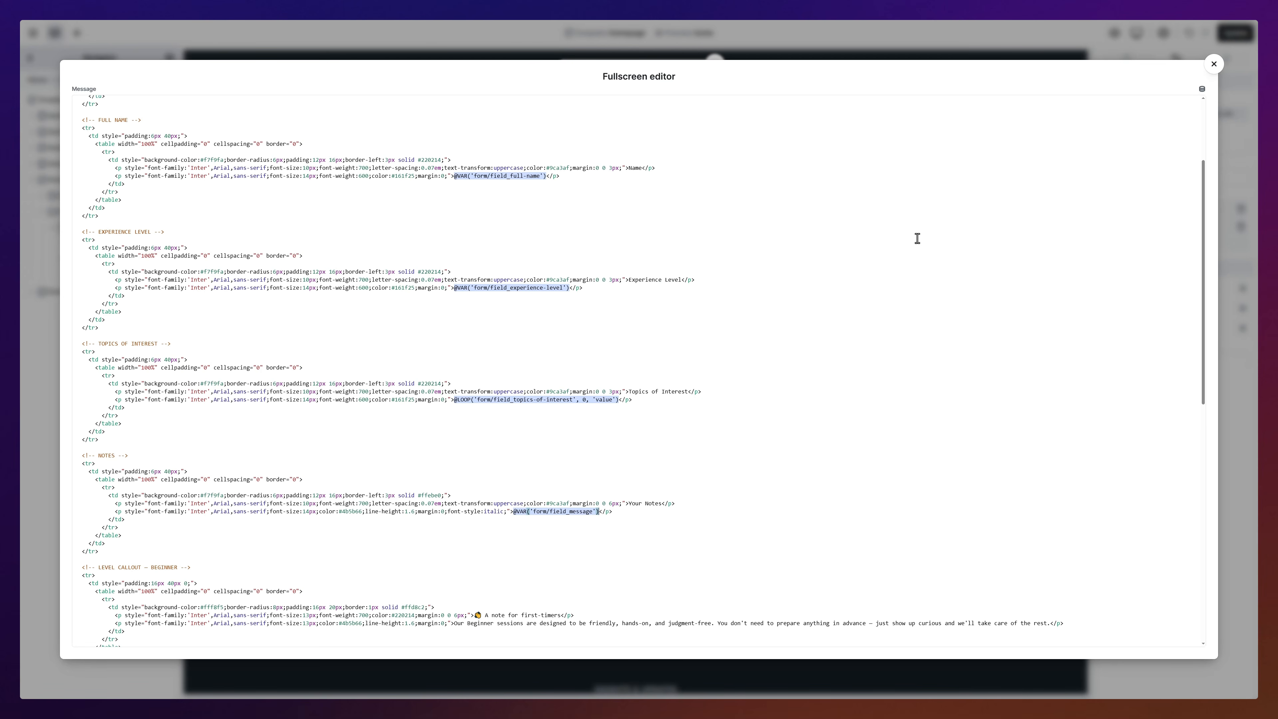
pyautogui.click(1214, 65)
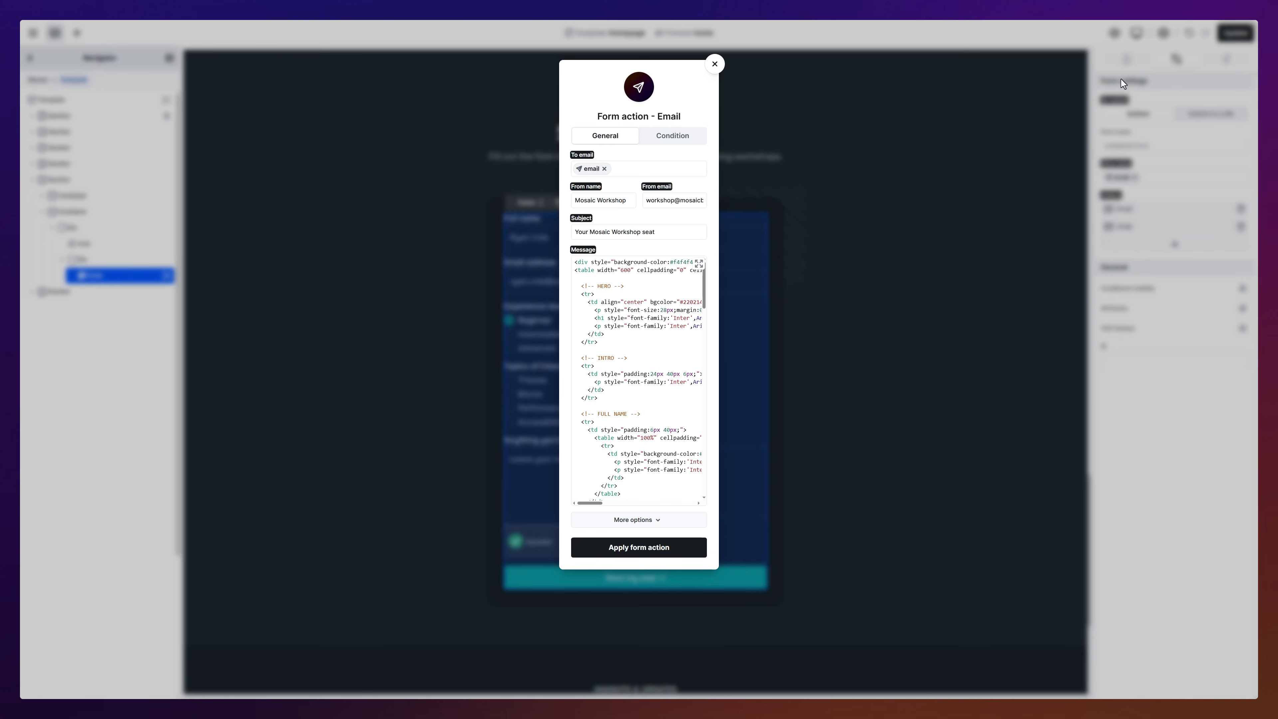
# Step: Restrict this email to submissions where experience-level equals 'beginner'
pyautogui.click(671, 137)
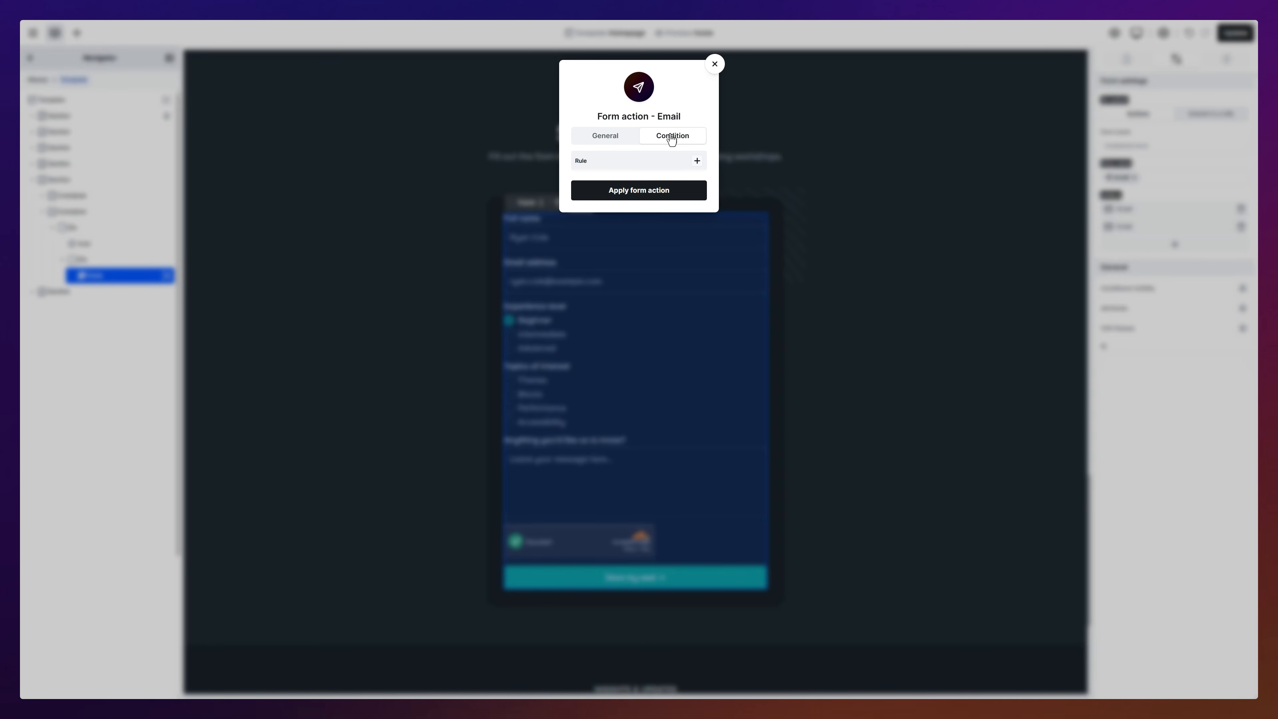
pyautogui.click(697, 160)
pyautogui.click(641, 196)
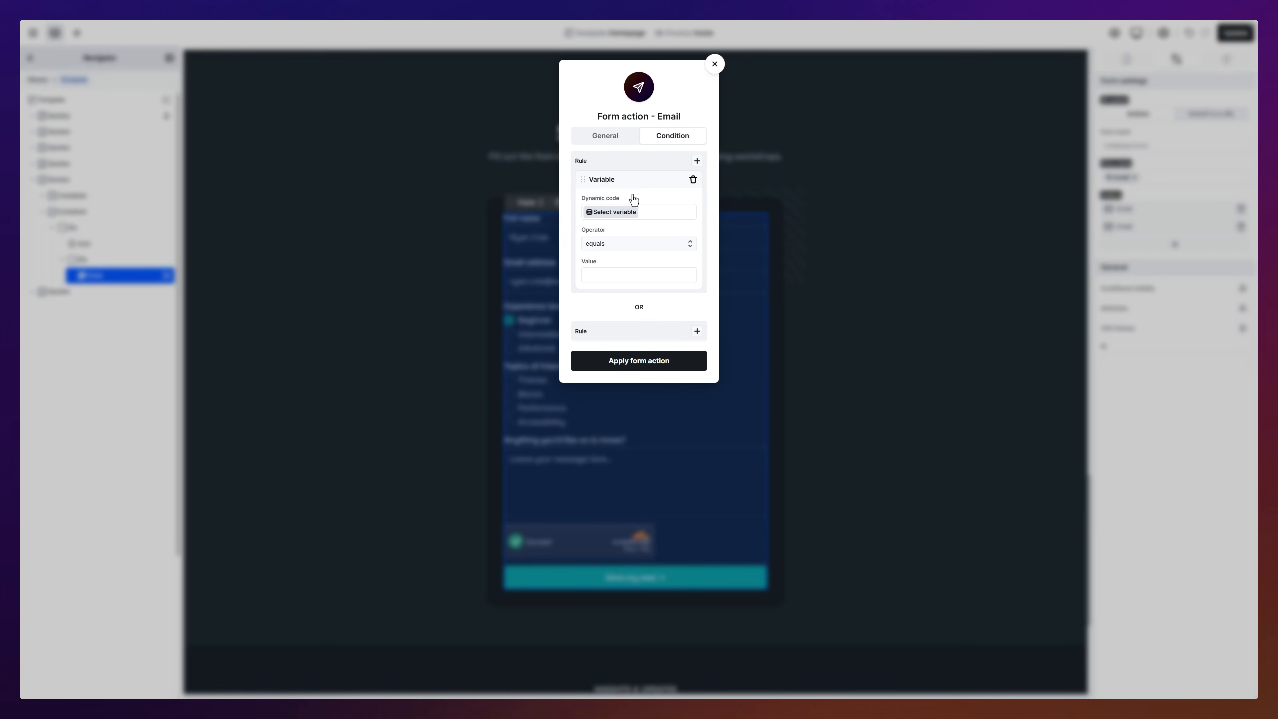
pyautogui.click(620, 213)
pyautogui.click(569, 193)
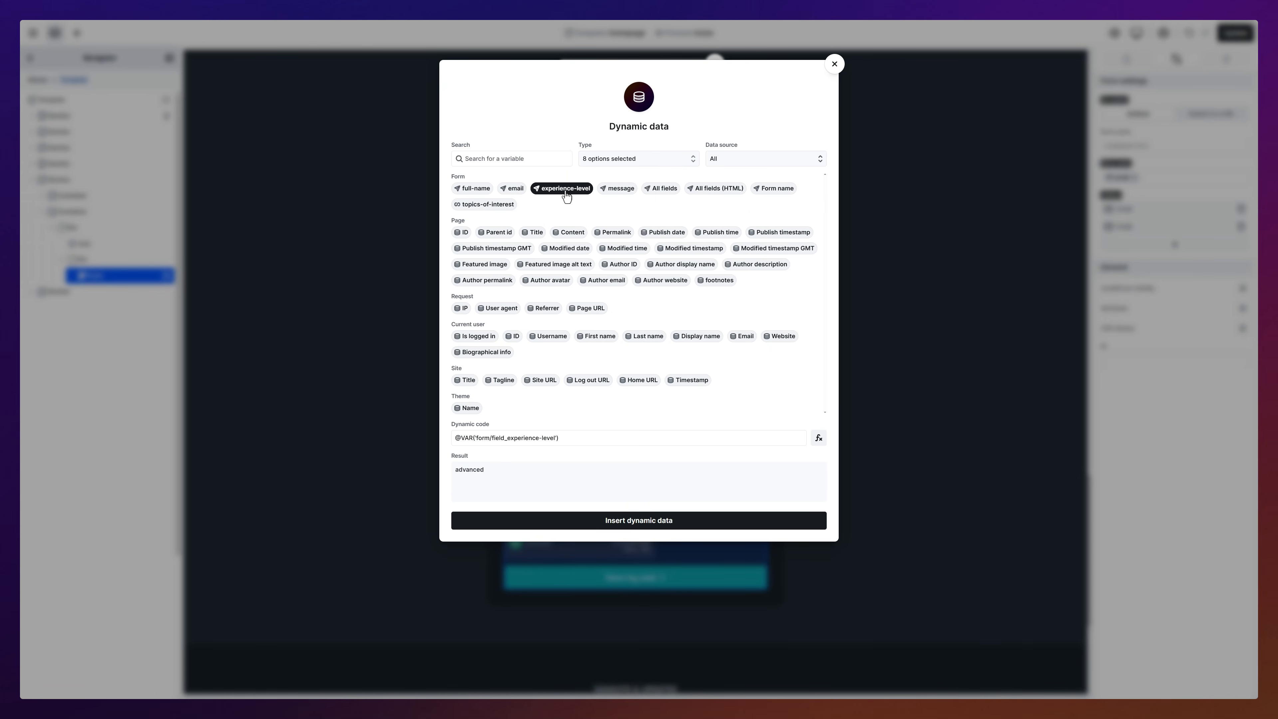
pyautogui.click(649, 519)
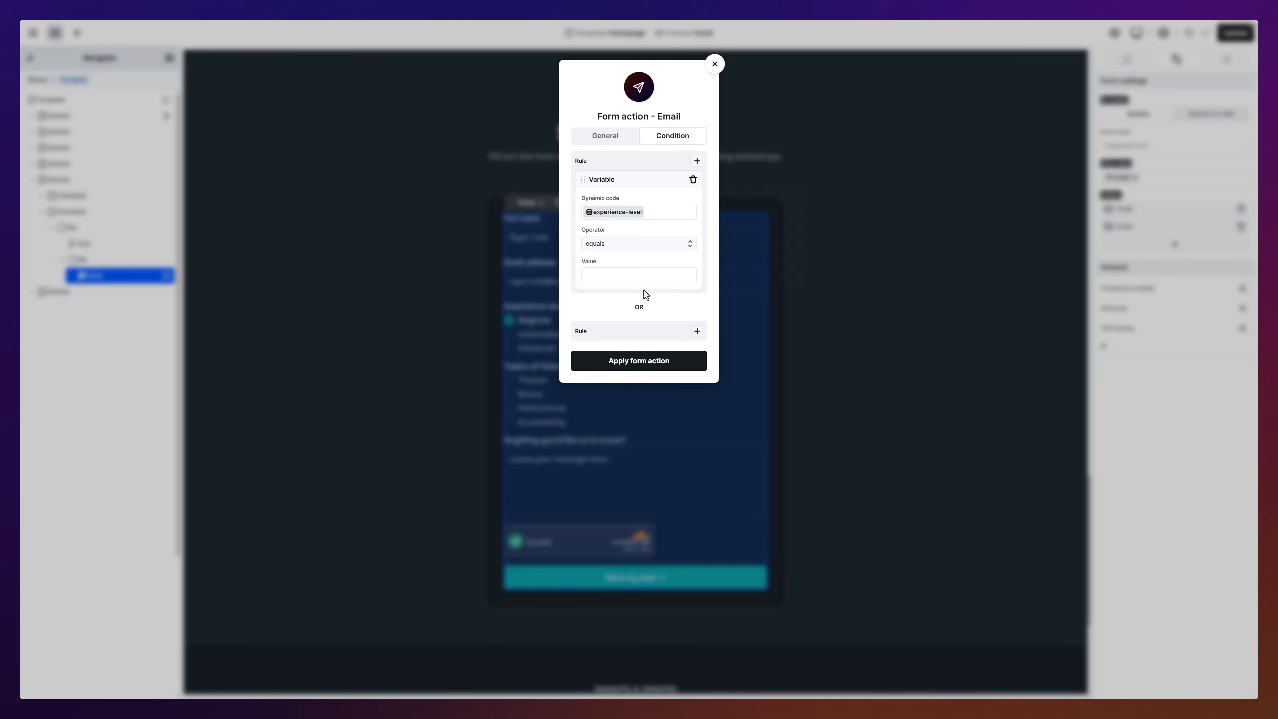
pyautogui.click(642, 278)
pyautogui.write('beginner')
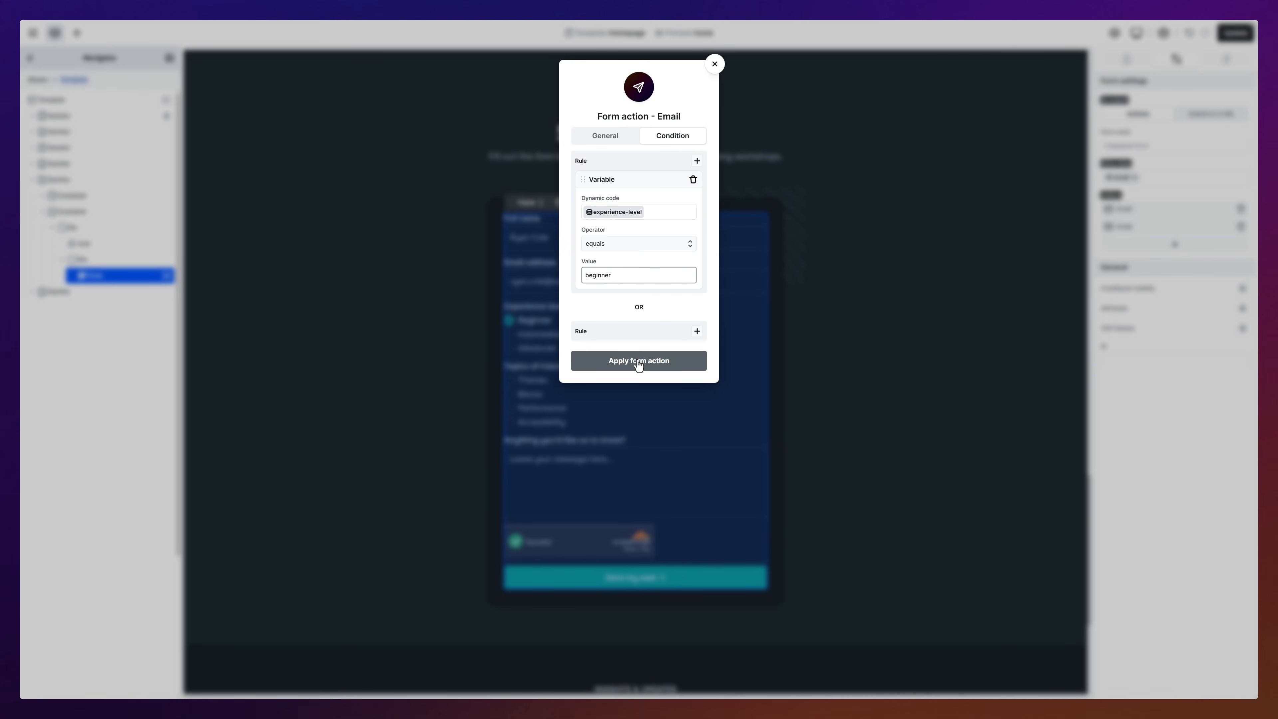
pyautogui.click(639, 360)
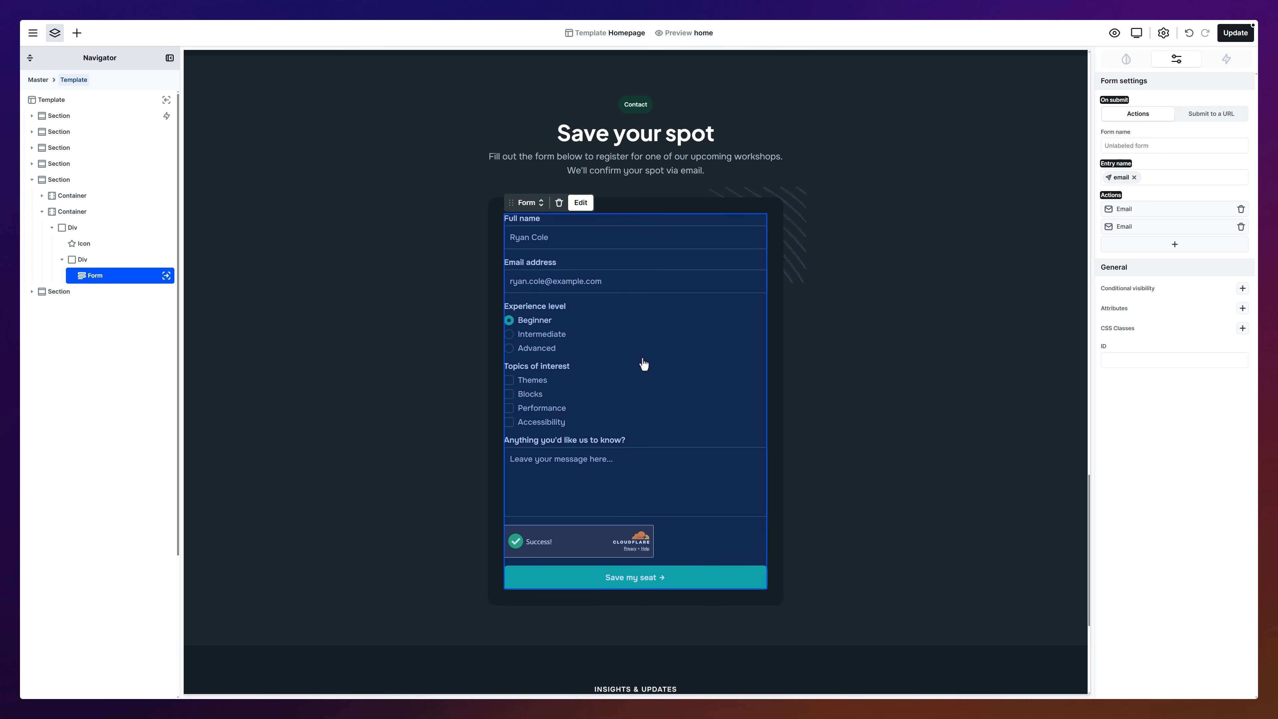
# Step: Add a third Email action conditioned on experience-level 'intermediate' and save the homepage
pyautogui.click(1173, 246)
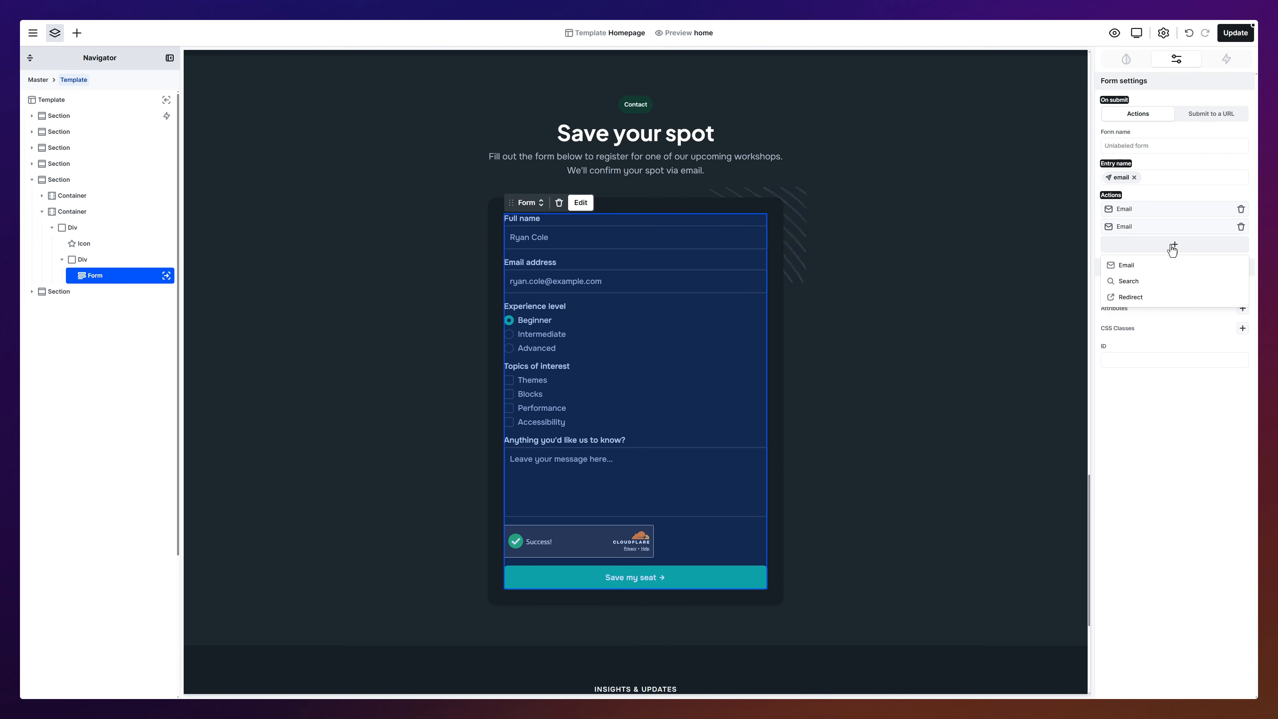
pyautogui.click(1164, 267)
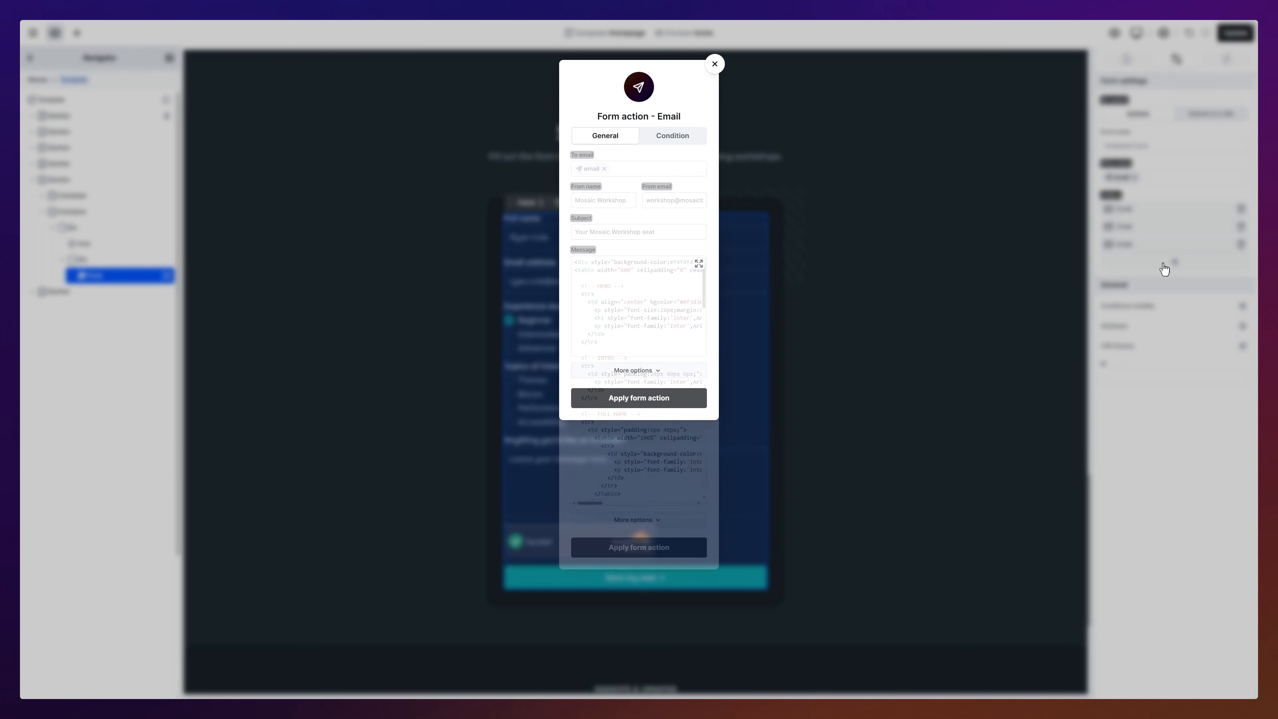
pyautogui.click(673, 135)
pyautogui.click(697, 161)
pyautogui.click(624, 200)
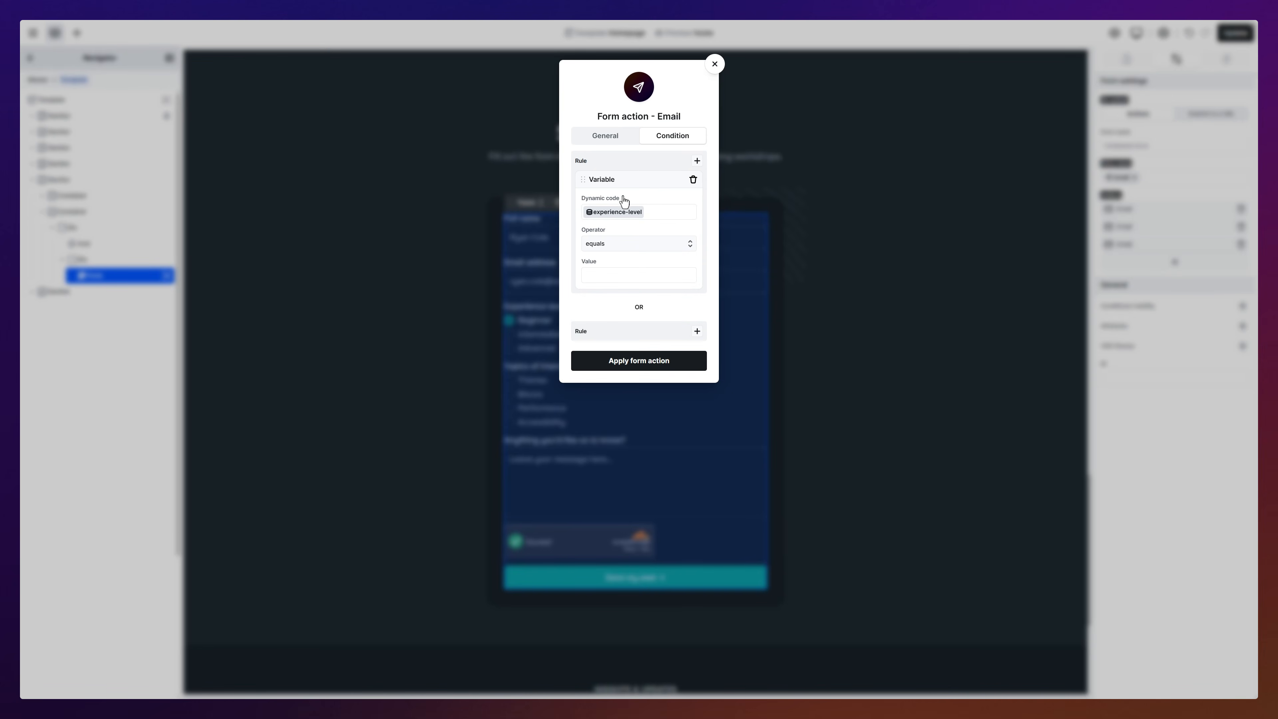
pyautogui.click(648, 276)
pyautogui.write('intermediate')
pyautogui.click(649, 362)
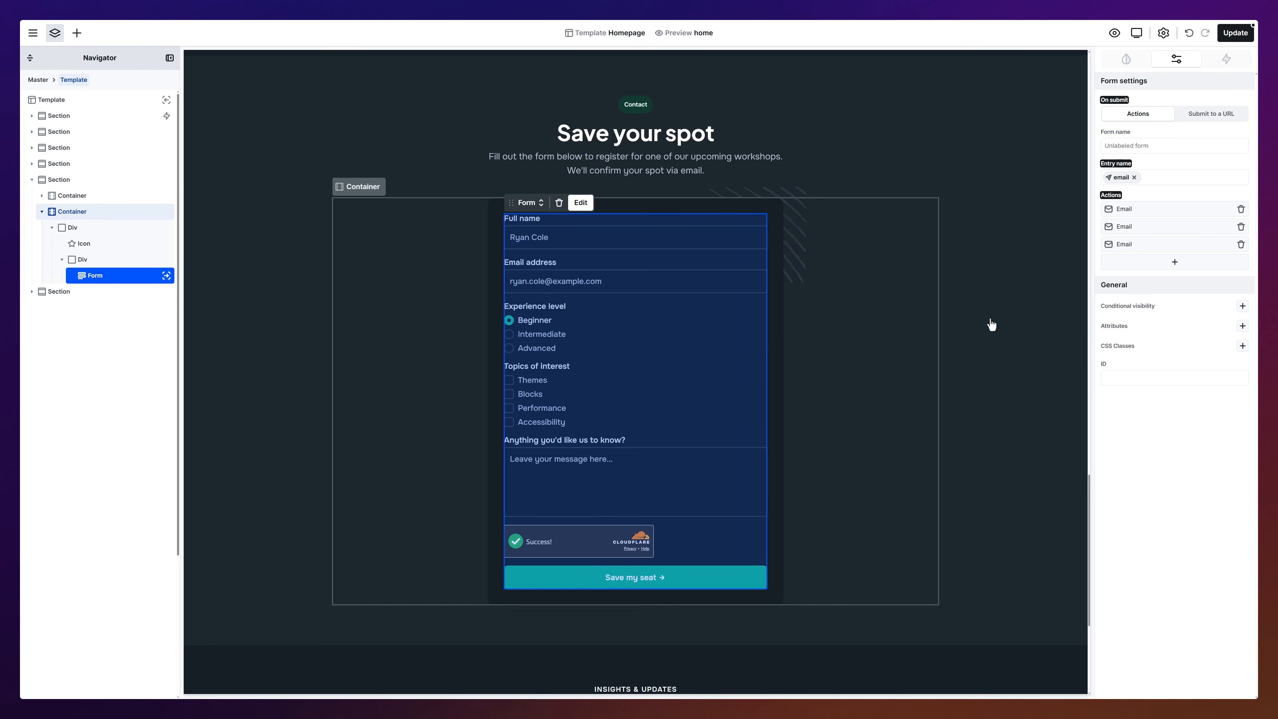
pyautogui.click(1175, 263)
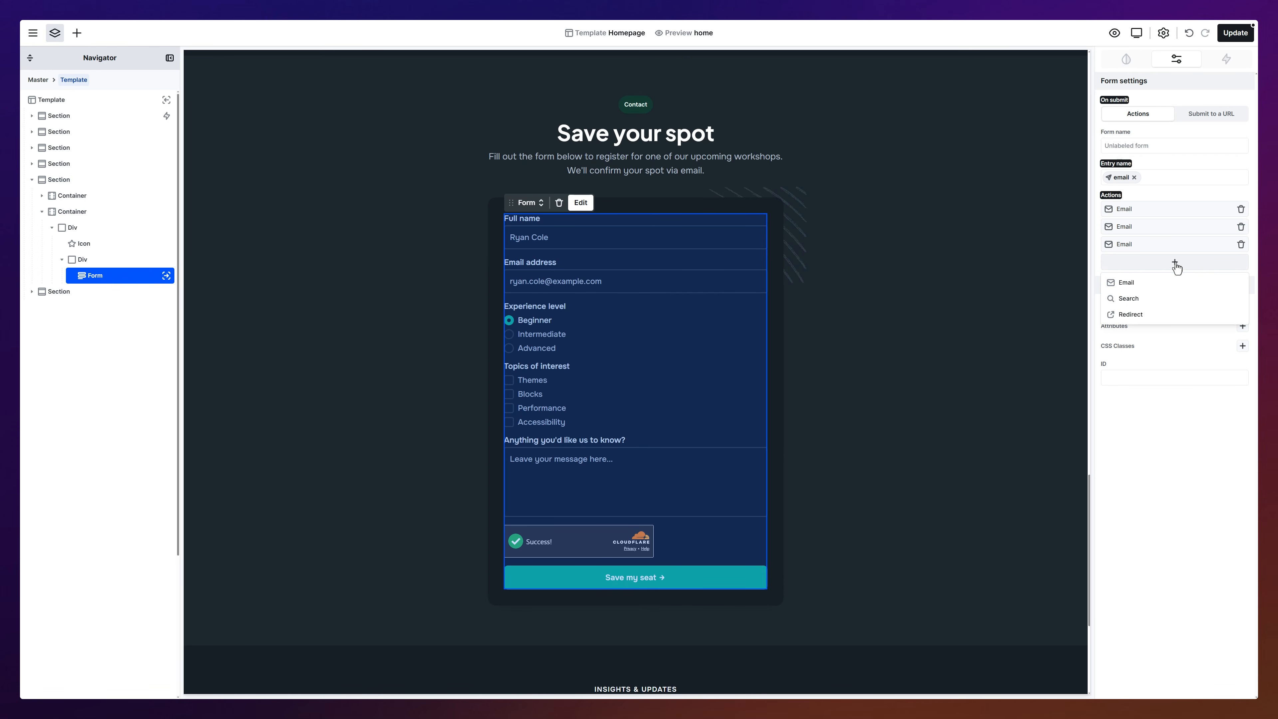
pyautogui.click(1175, 263)
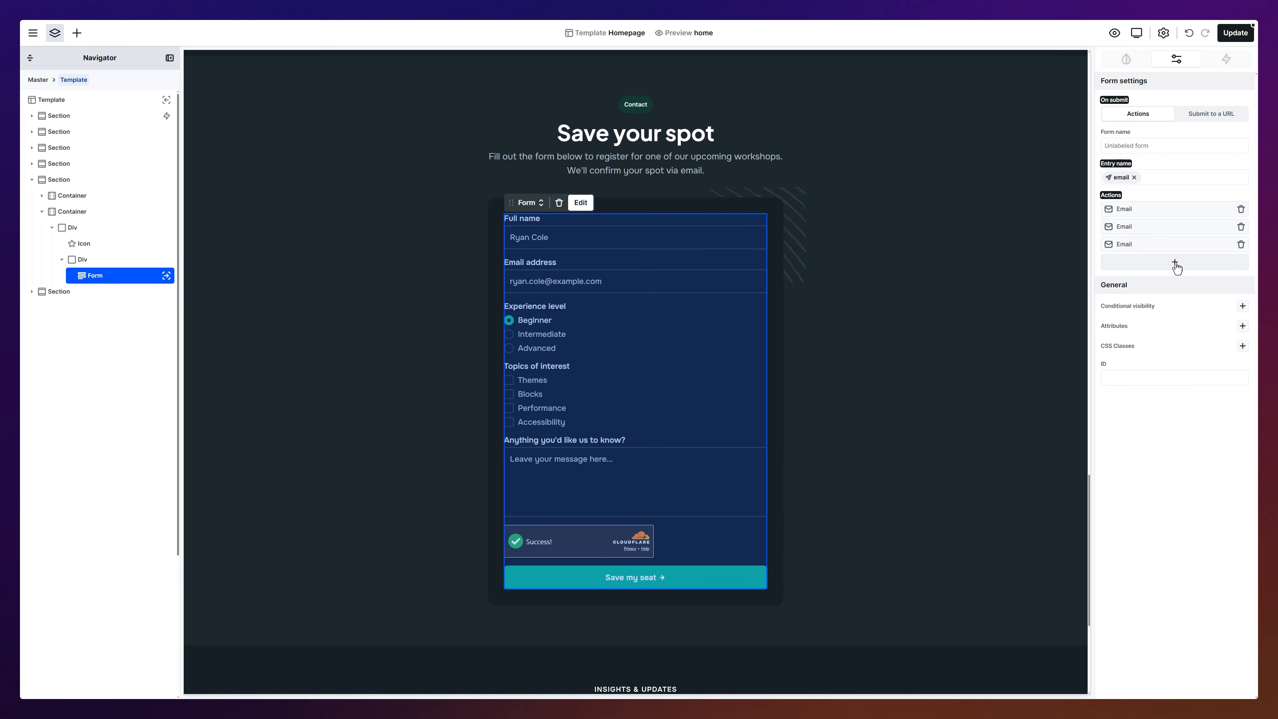
pyautogui.click(1239, 36)
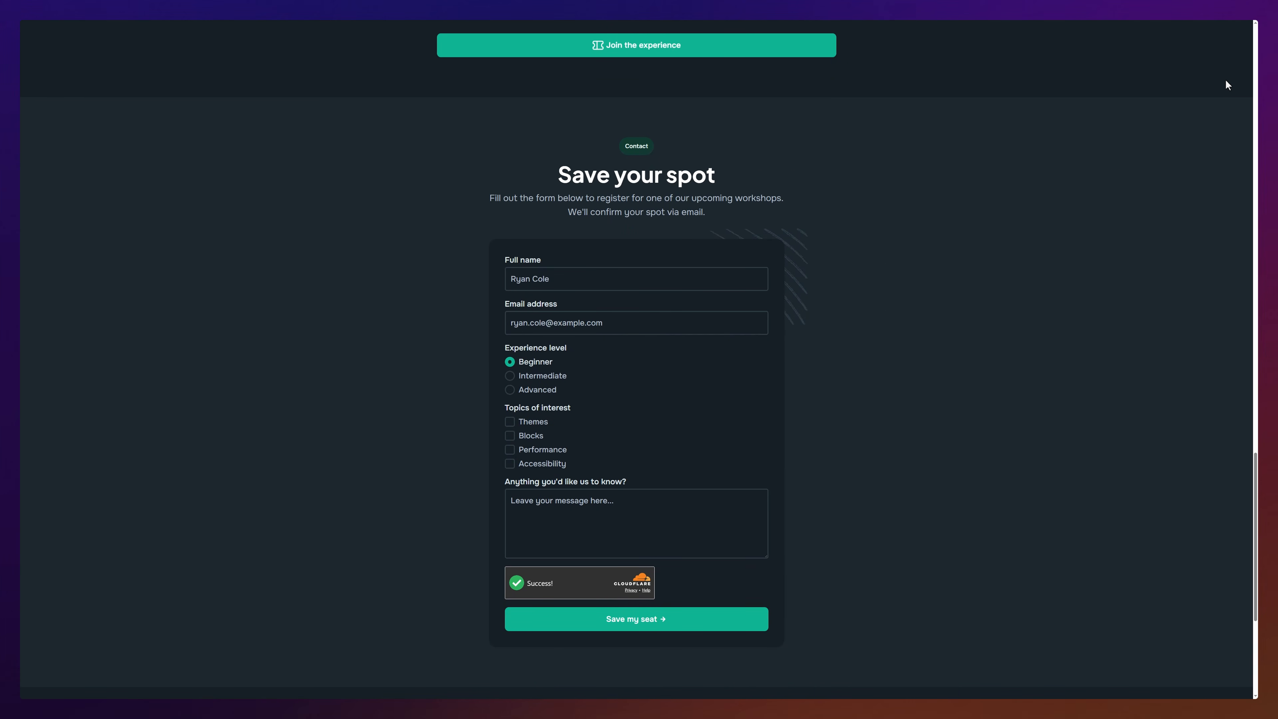
# Step: Enter the registrant's full name and an email missing its '@', and tick Themes and Accessibility
pyautogui.click(703, 275)
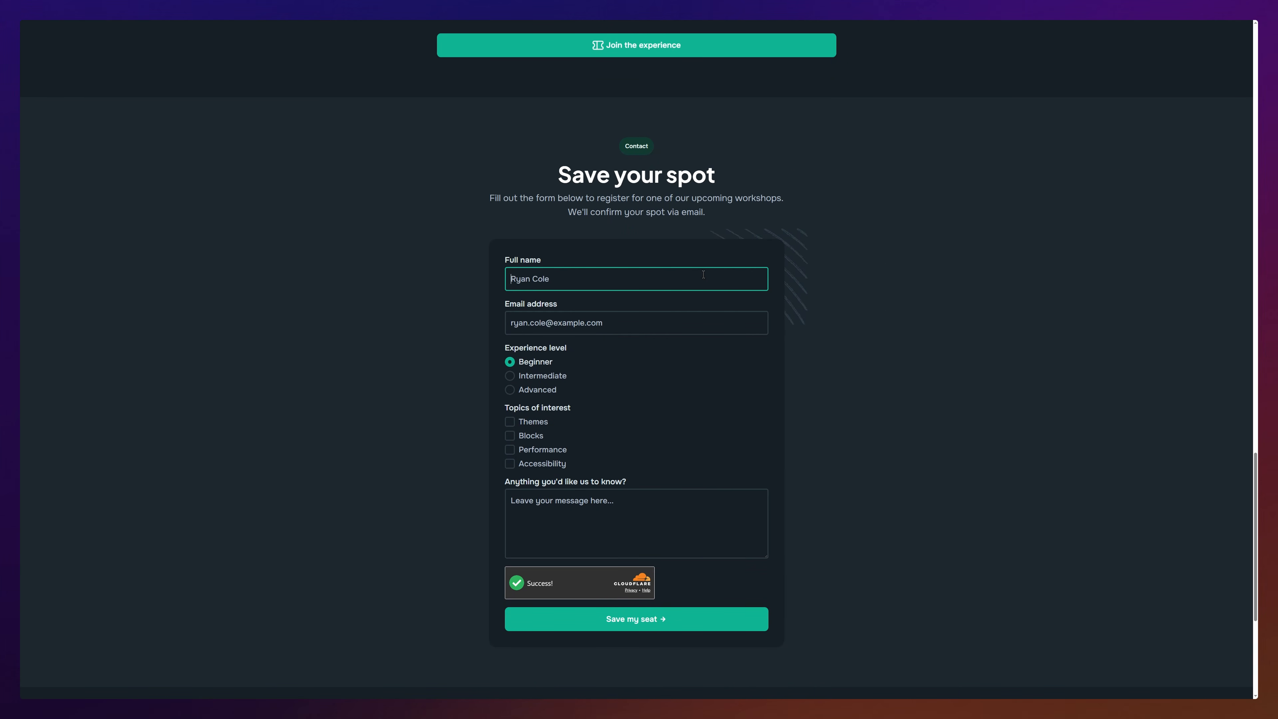
pyautogui.click(694, 331)
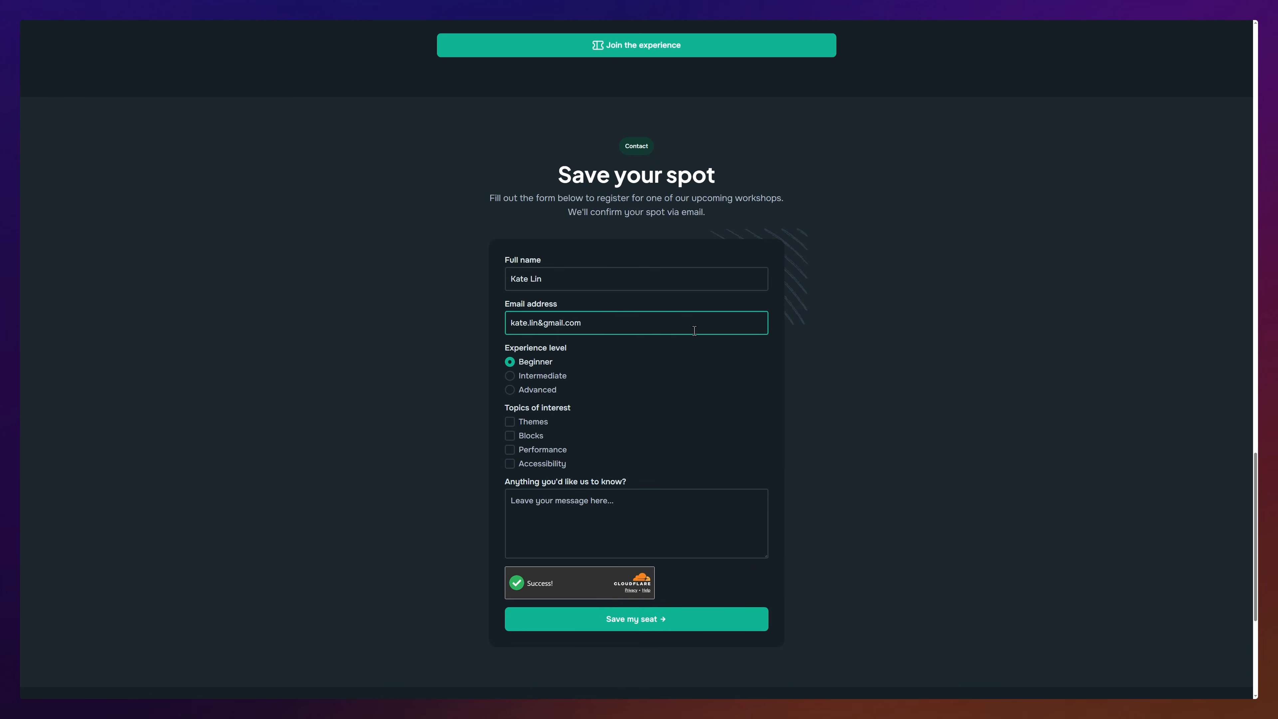
pyautogui.click(517, 426)
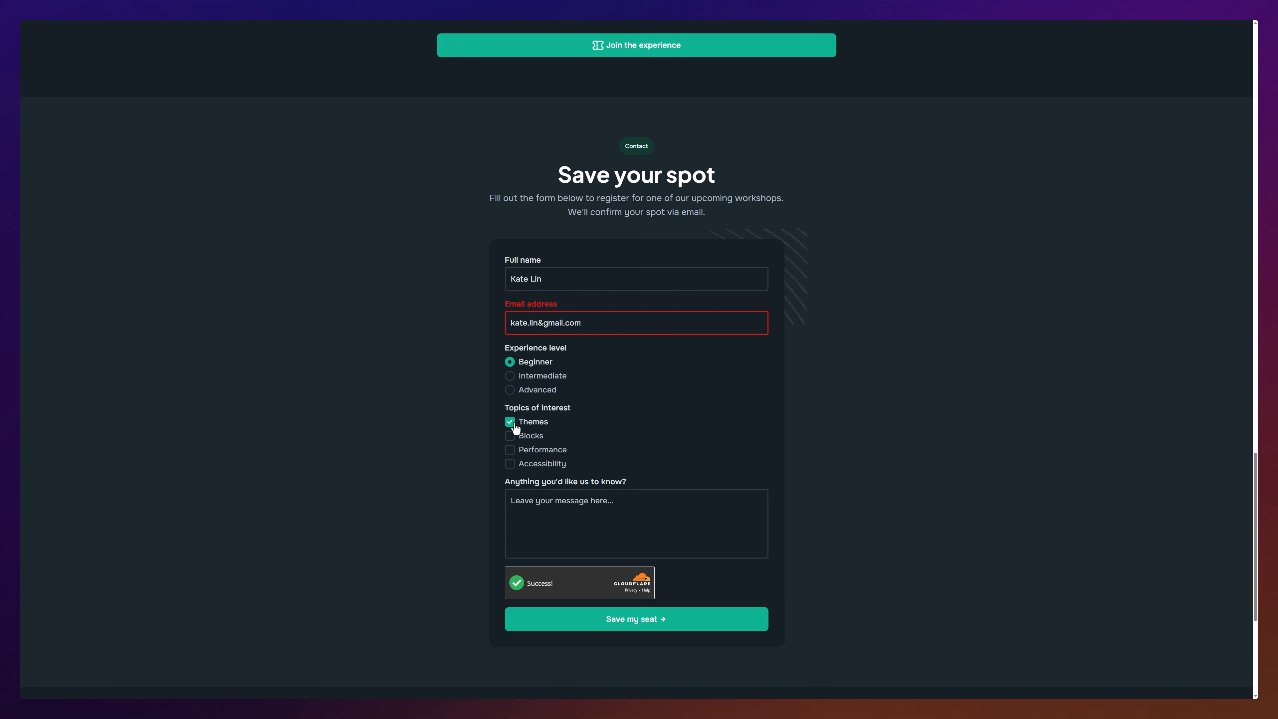
pyautogui.click(509, 464)
# Step: Paste a message, submit to trigger the missing-@ error, and delete the wrong email character
pyautogui.click(629, 501)
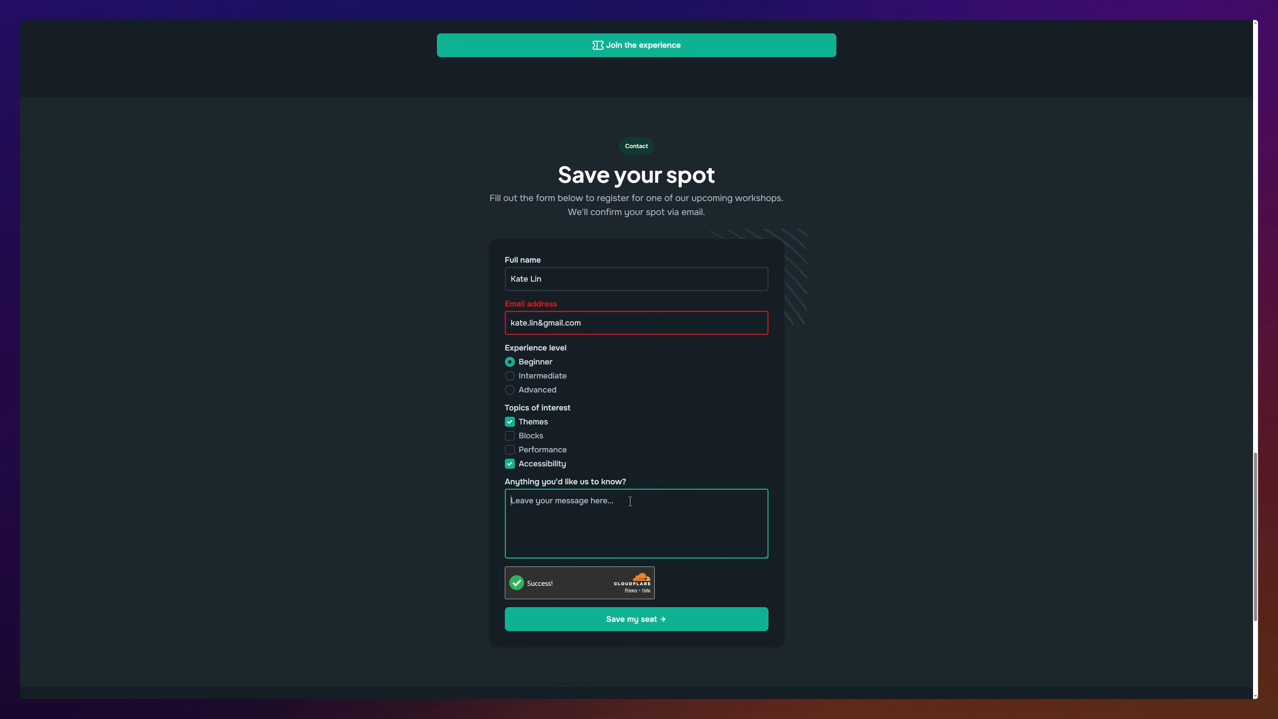
pyautogui.write('Hello, I would like to know more about the exact details!')
pyautogui.click(638, 622)
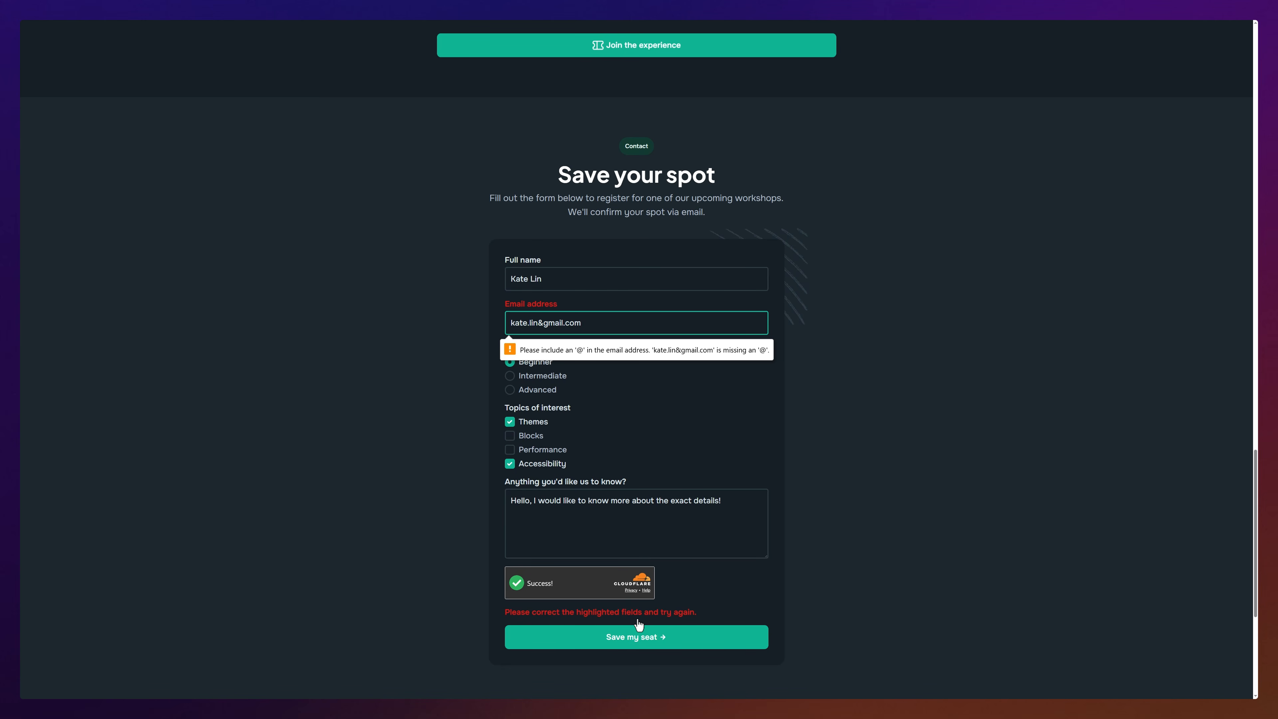
pyautogui.click(550, 336)
pyautogui.press('BackSpace')
# Step: Put '@' in the email, submit successfully, and insert the Contact 05 block from the library
pyautogui.write('@')
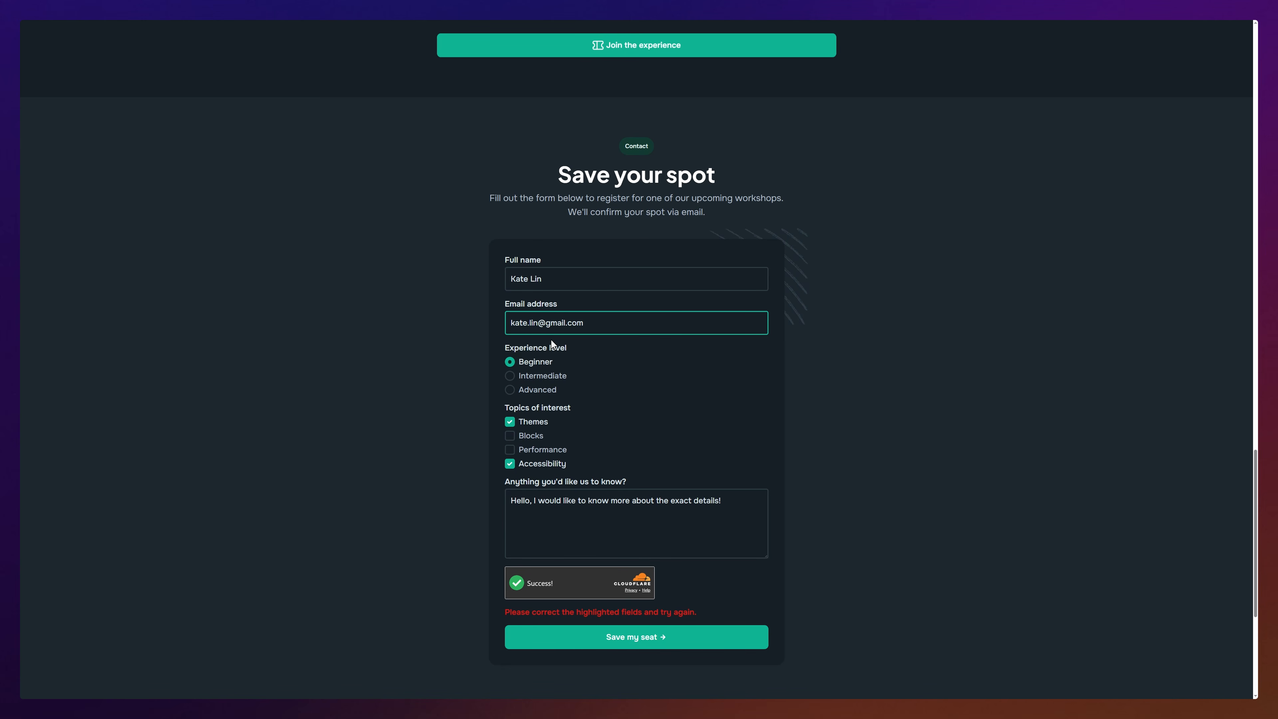
pyautogui.click(638, 637)
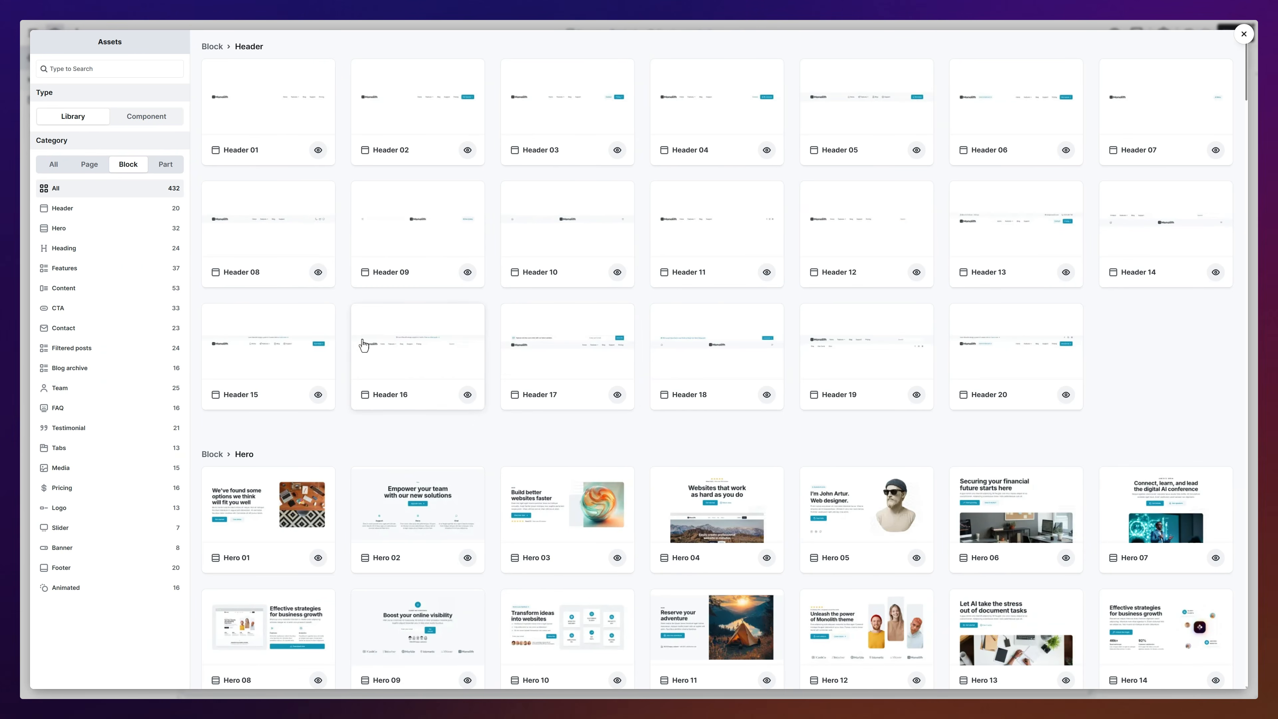
pyautogui.click(151, 331)
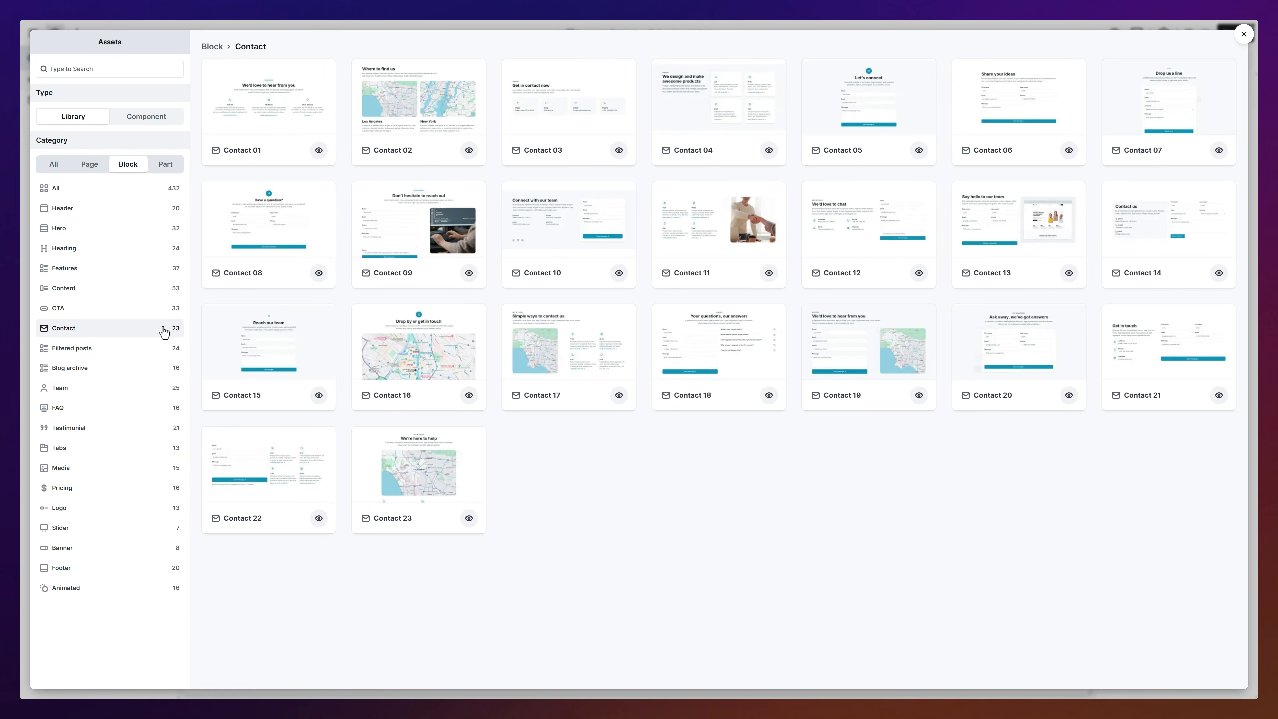
pyautogui.click(858, 117)
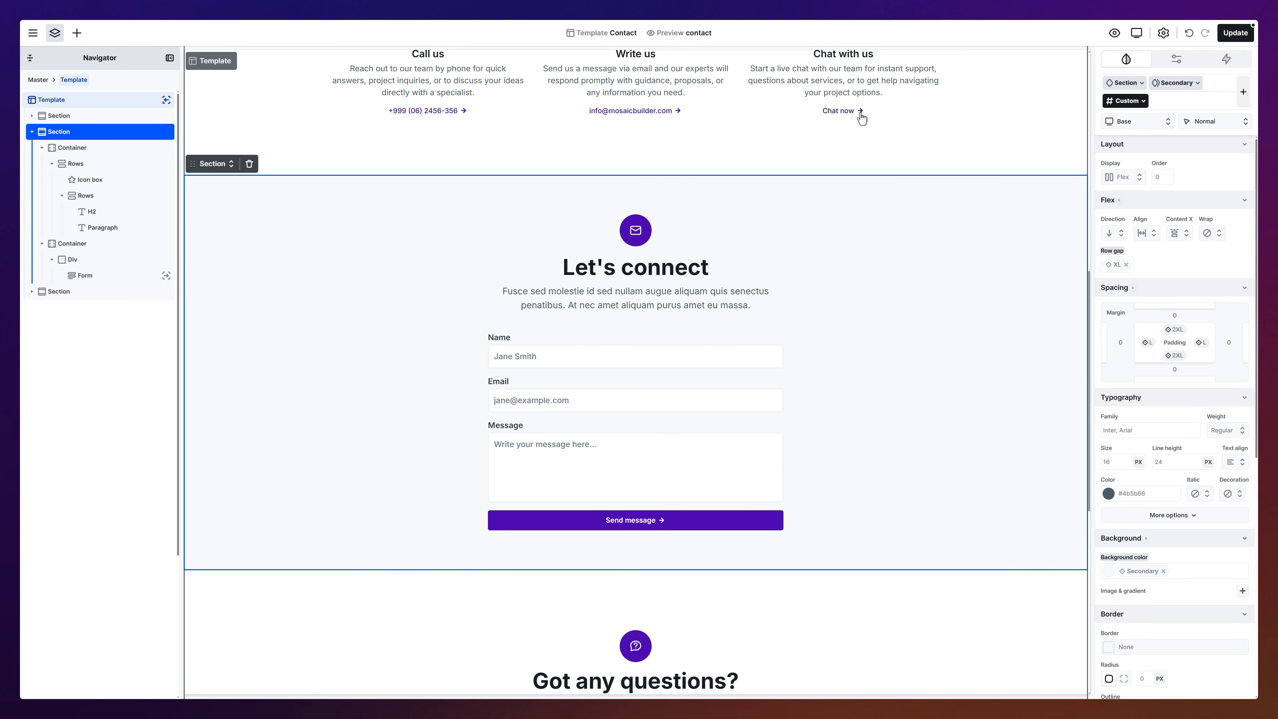
# Step: Add an email action to the Contact 05 form using its name field, and send a test message
pyautogui.click(651, 379)
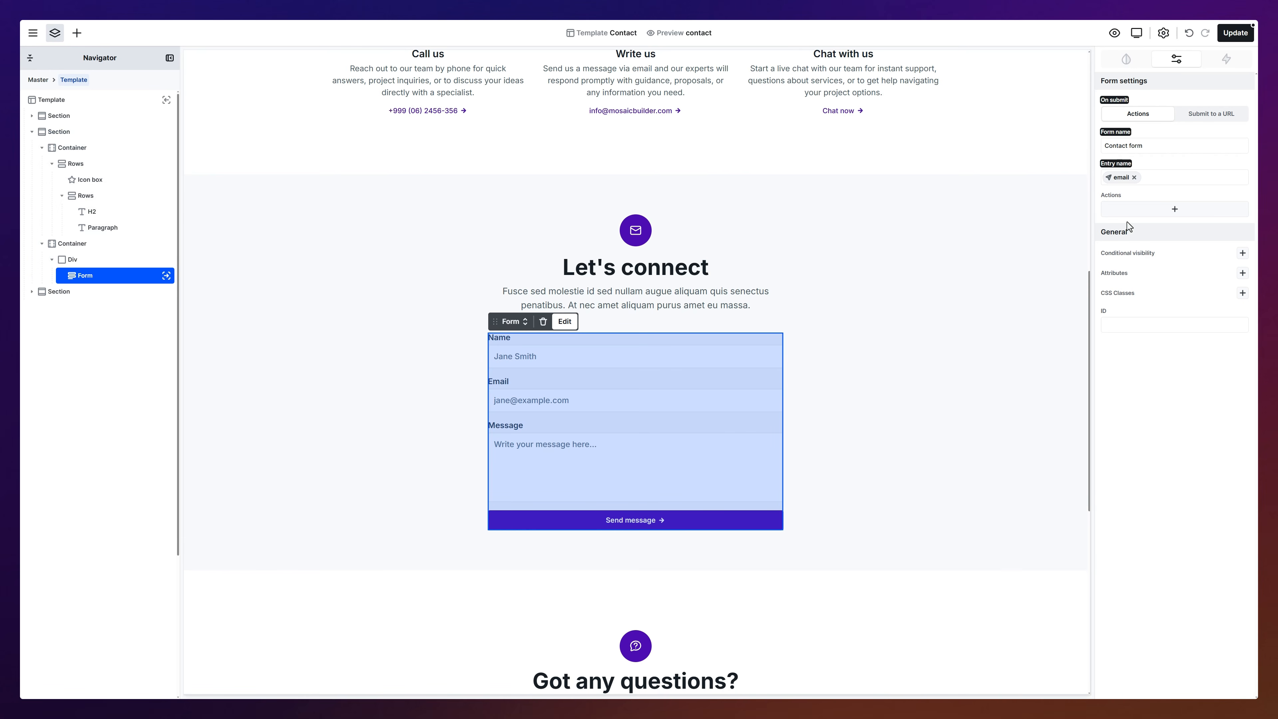
pyautogui.click(1175, 209)
pyautogui.click(630, 220)
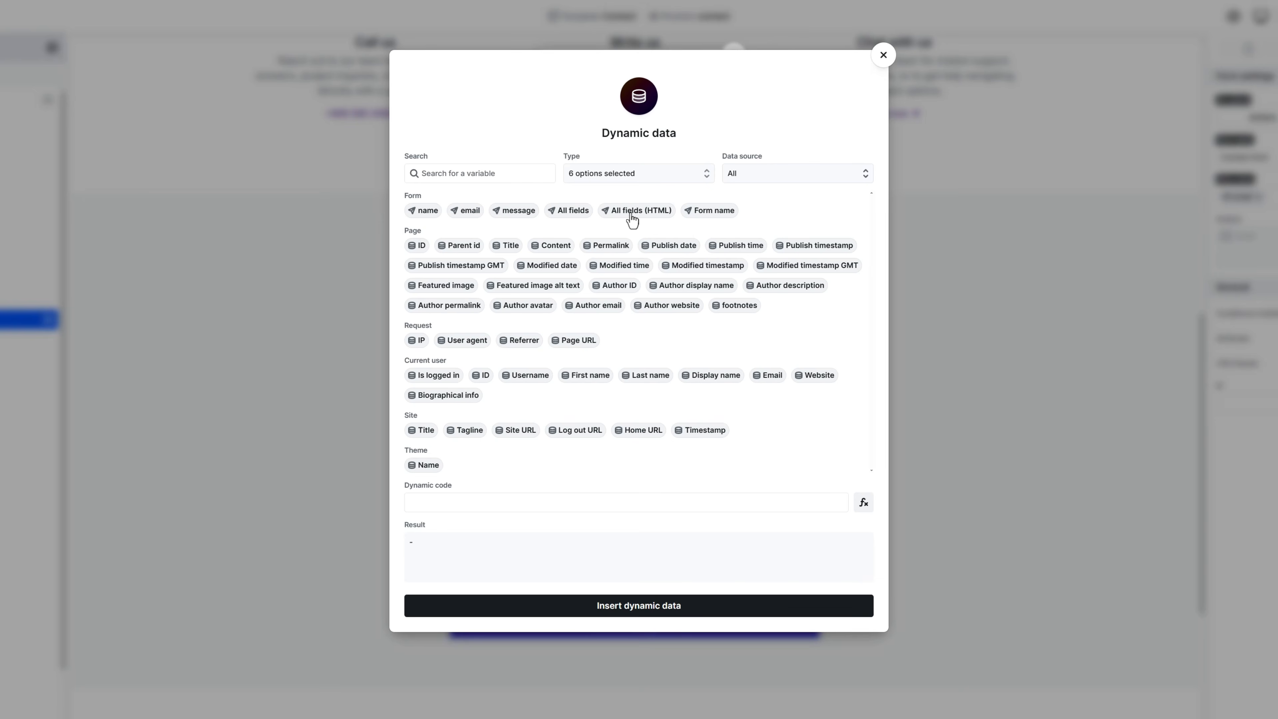
pyautogui.click(424, 211)
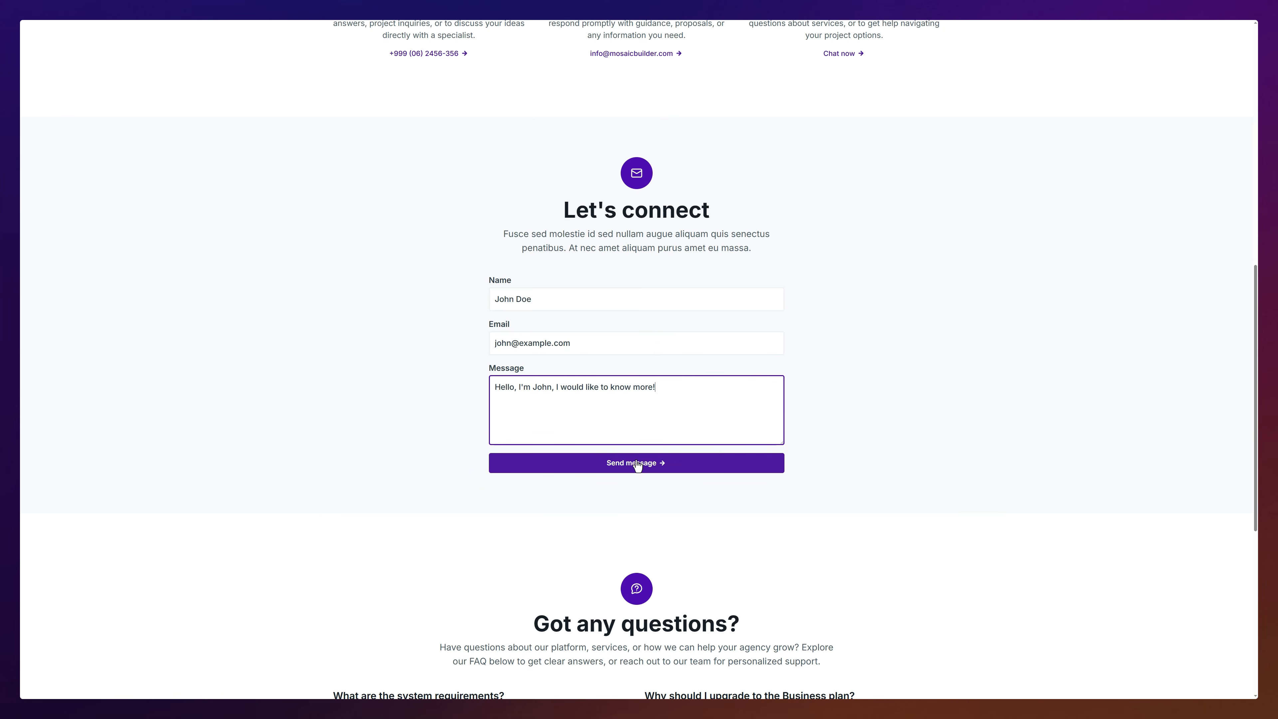
pyautogui.click(636, 461)
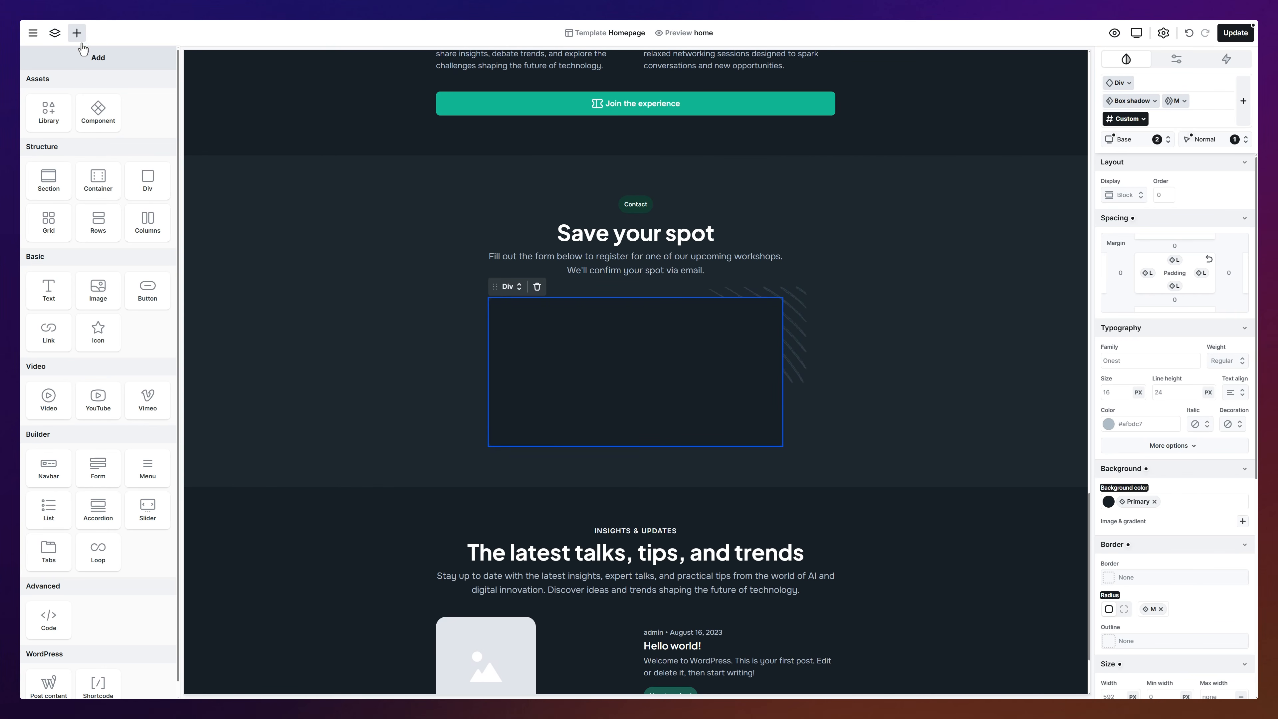
# Step: Place a form under Save your spot, insert the topics-of-interest variable, and add Turnstile above submit
pyautogui.moveTo(97, 467); pyautogui.dragTo(621, 360)
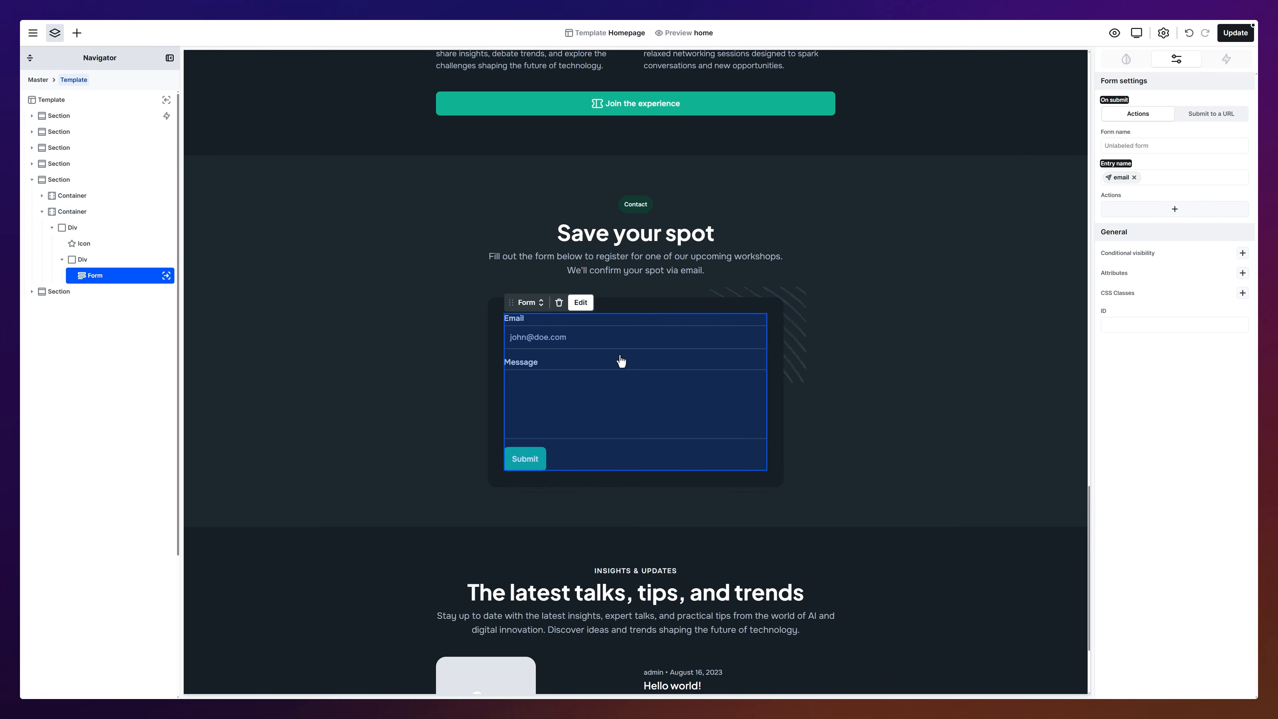
pyautogui.click(580, 303)
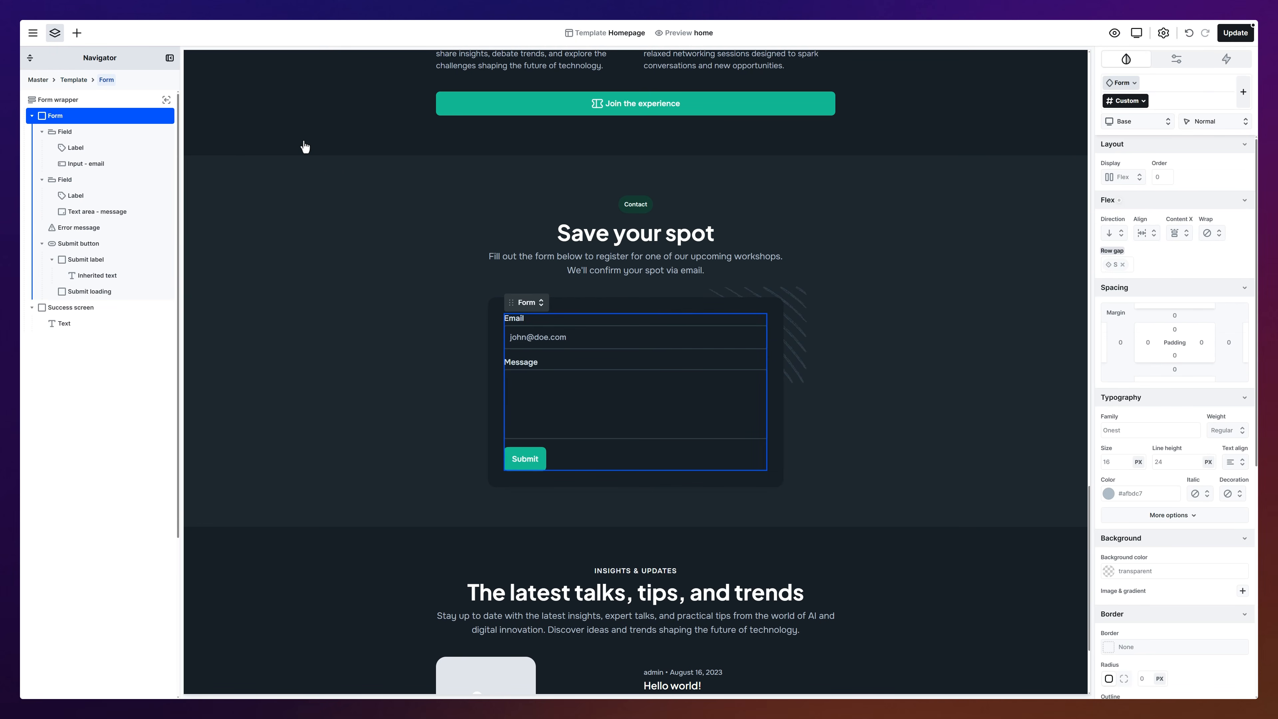
pyautogui.click(77, 33)
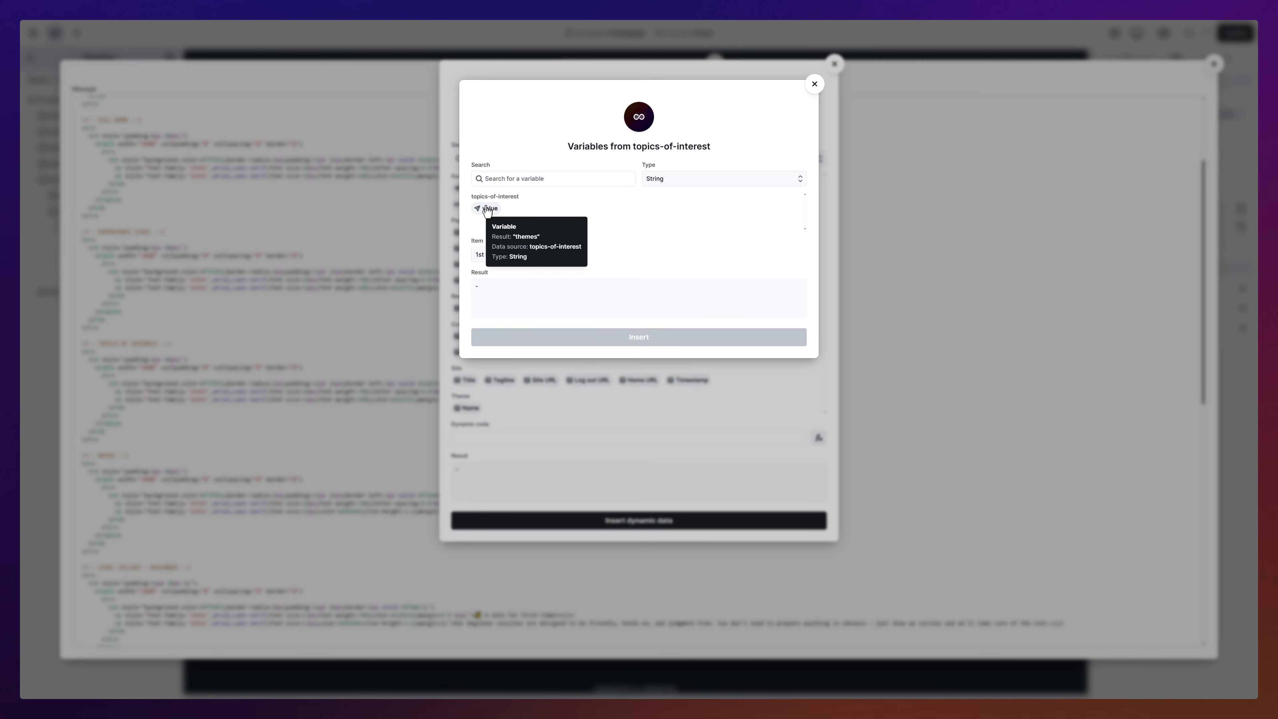
pyautogui.click(486, 209)
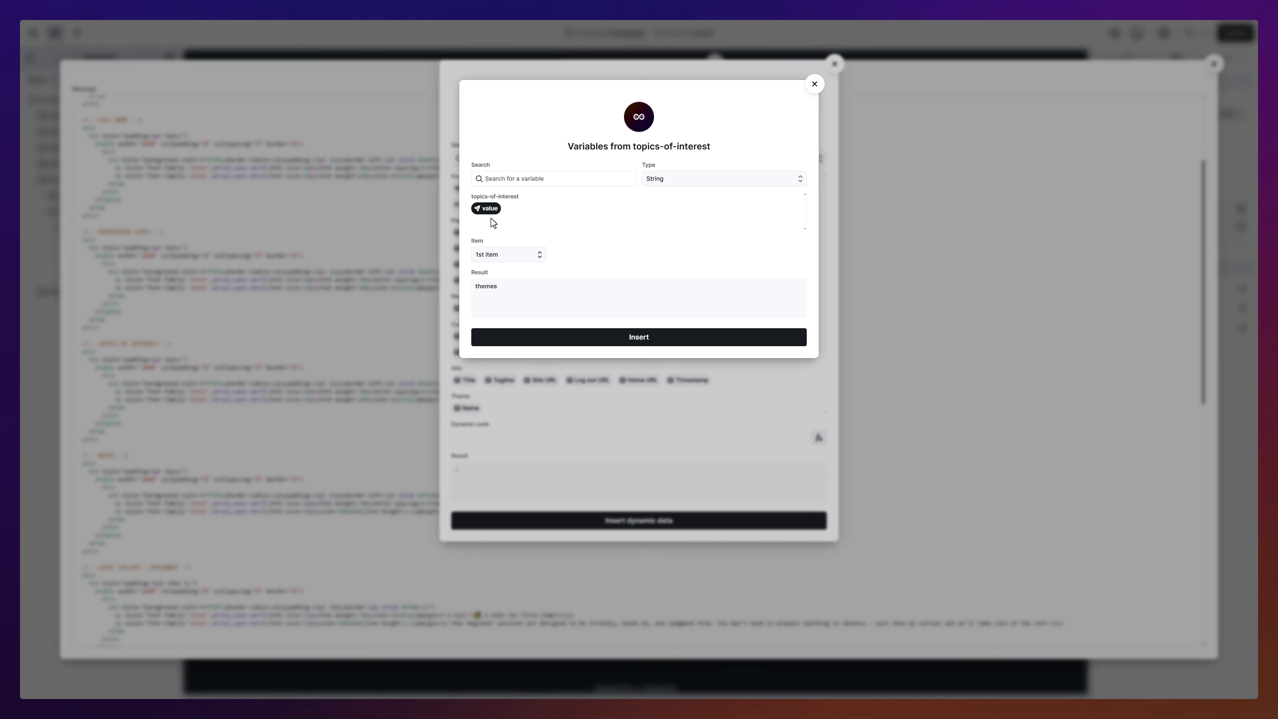
pyautogui.click(498, 254)
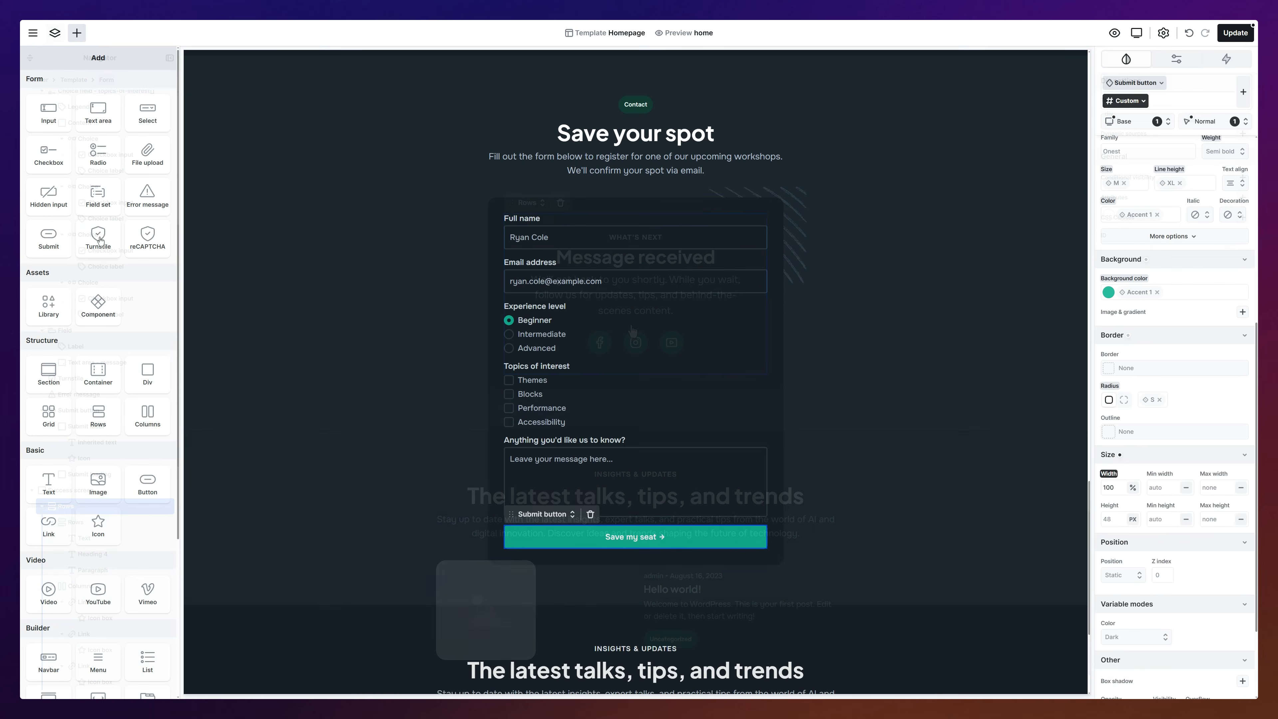
pyautogui.moveTo(71, 378); pyautogui.dragTo(603, 515)
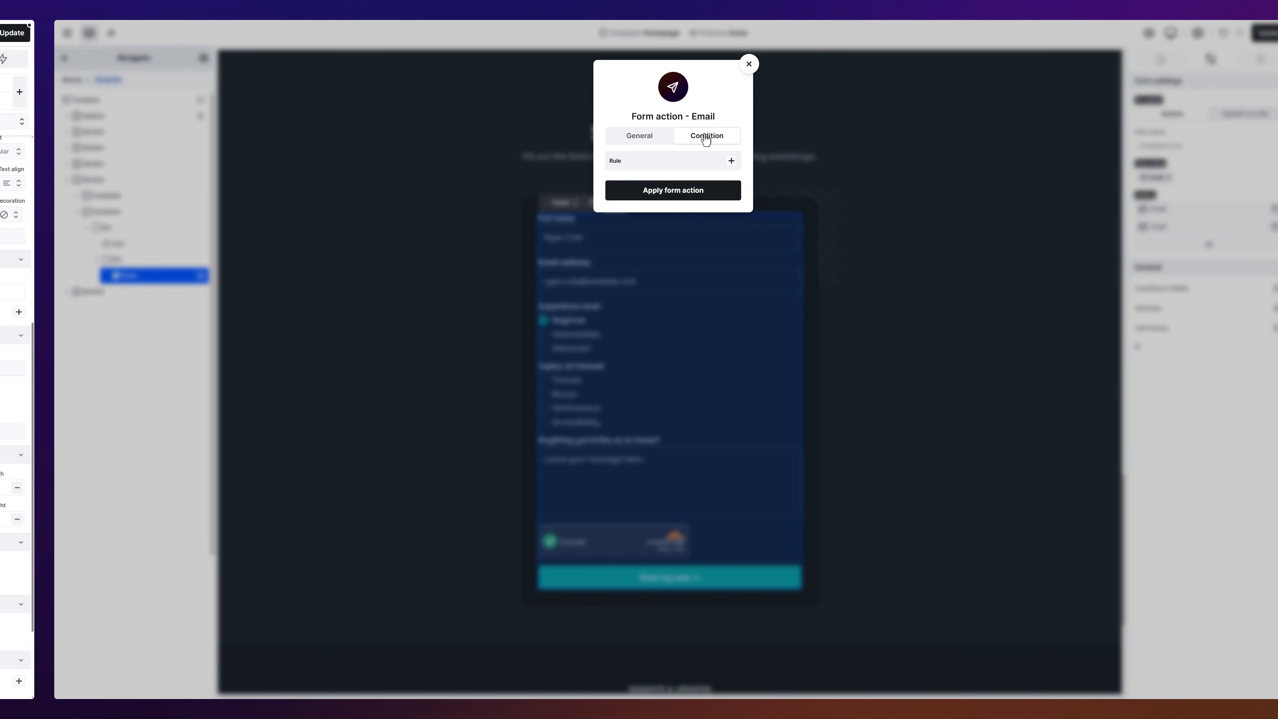
# Step: Condition the email action on variable experience-level equals 'beginner'
pyautogui.click(697, 161)
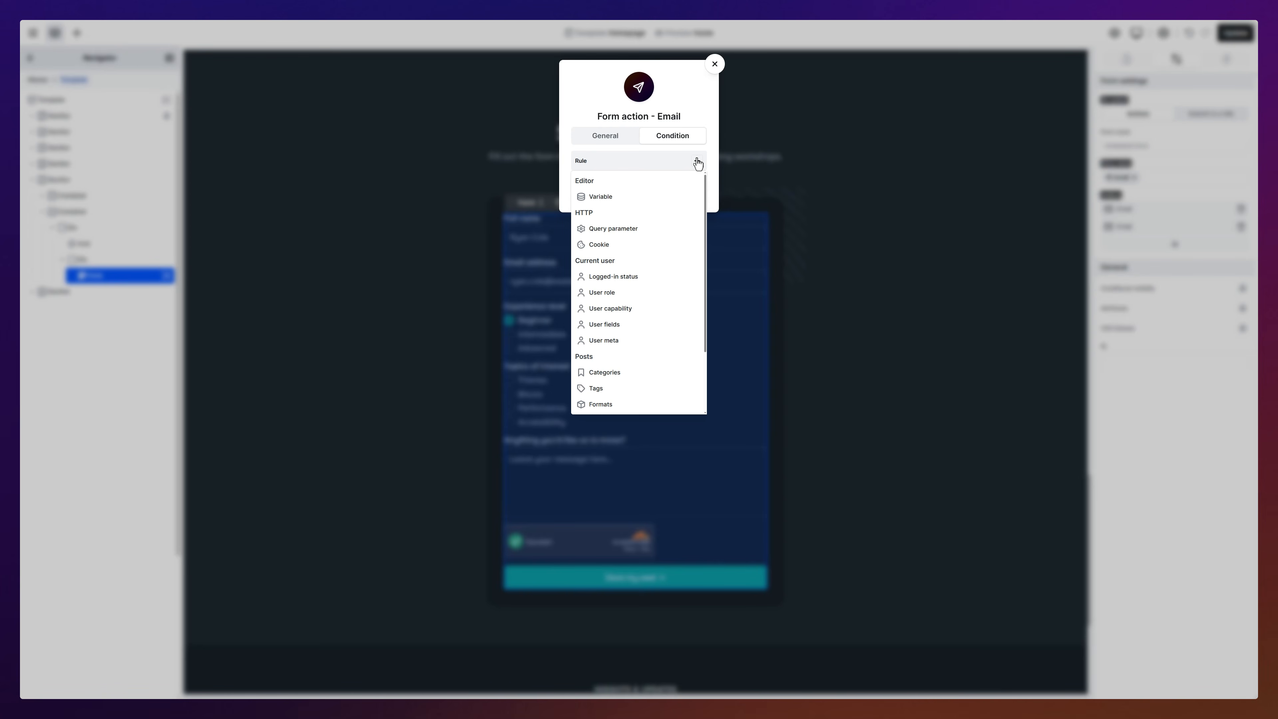
pyautogui.click(645, 192)
pyautogui.click(623, 210)
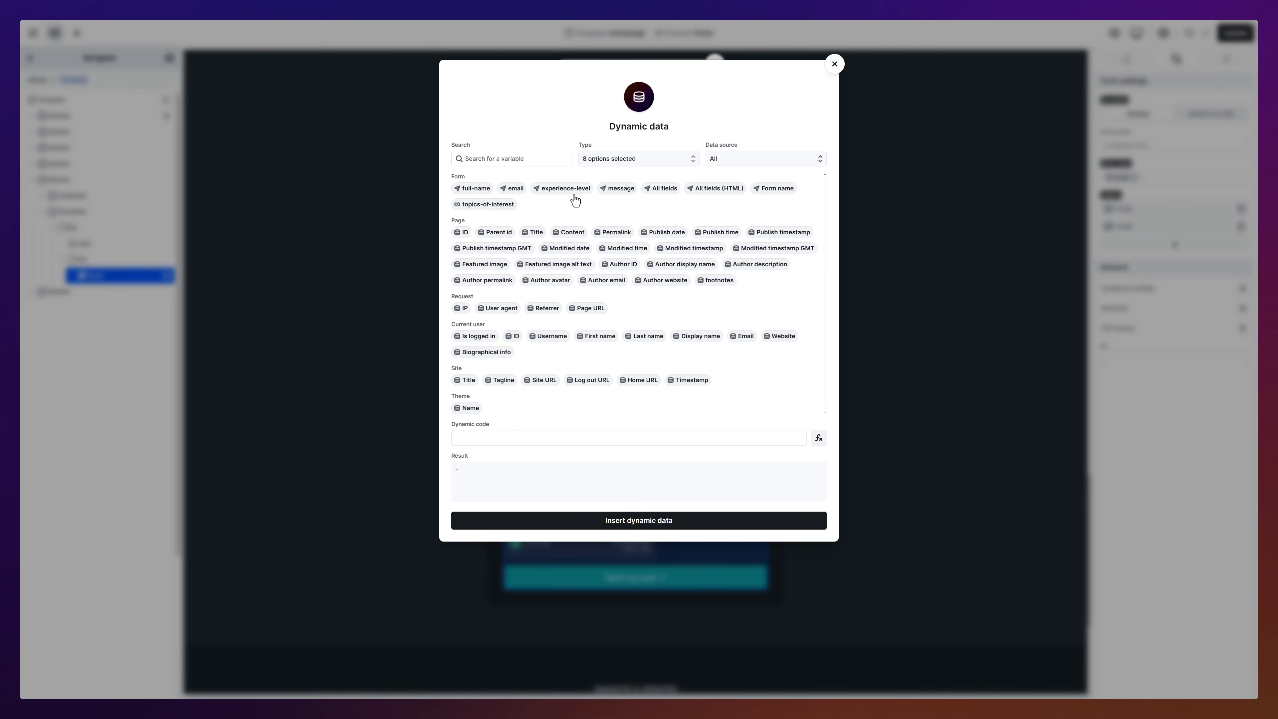
pyautogui.click(564, 189)
pyautogui.click(650, 519)
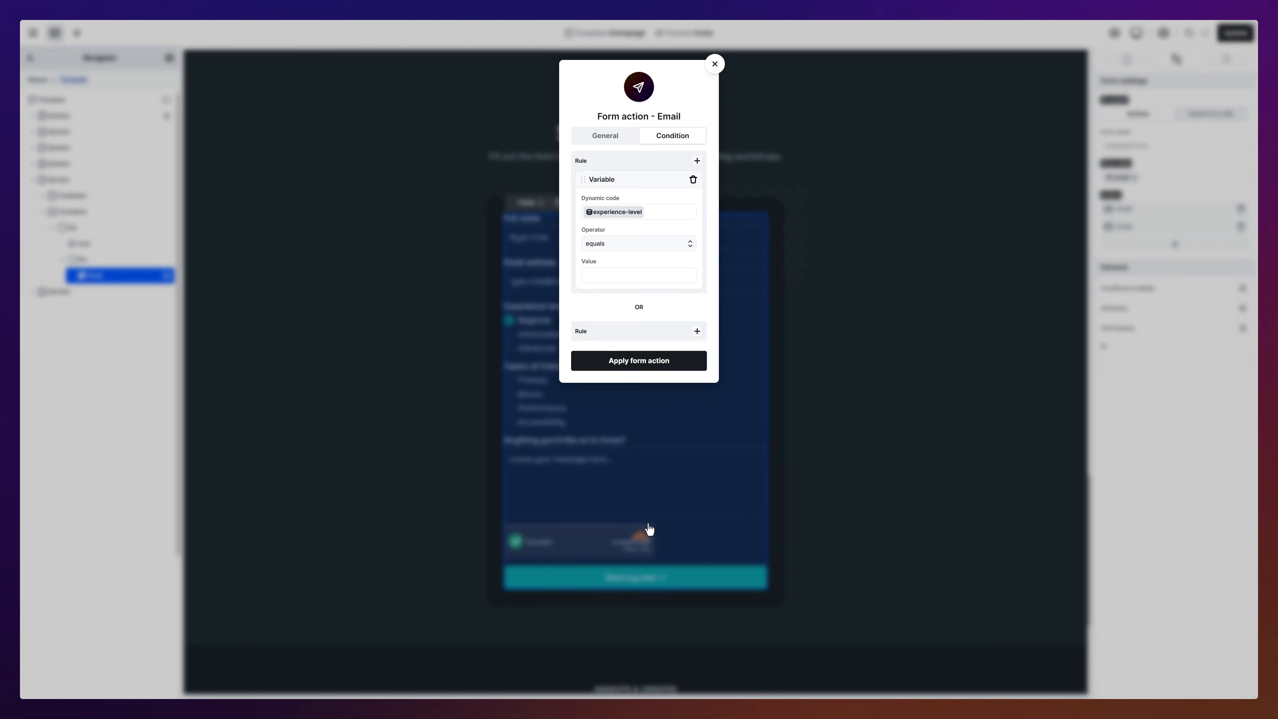
pyautogui.click(643, 282)
pyautogui.write('beginner')
pyautogui.click(638, 361)
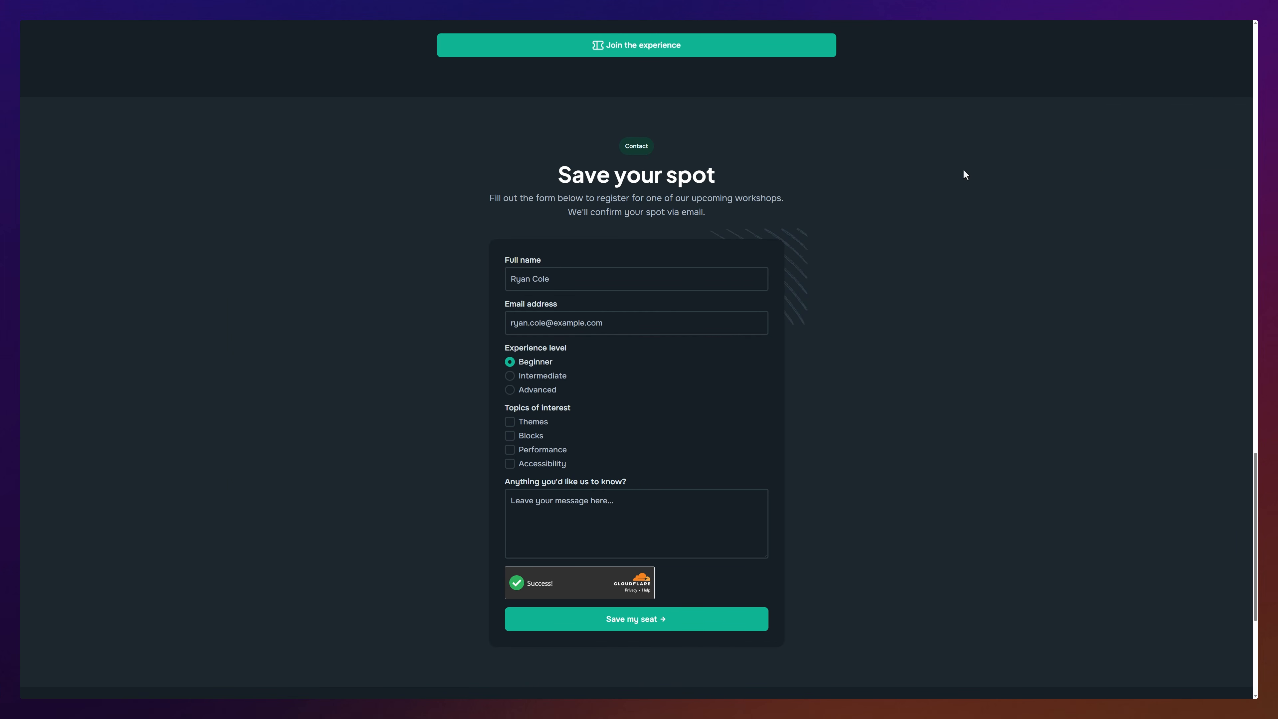
# Step: Enter a full name and an email address using '&' instead of '@'
pyautogui.click(704, 276)
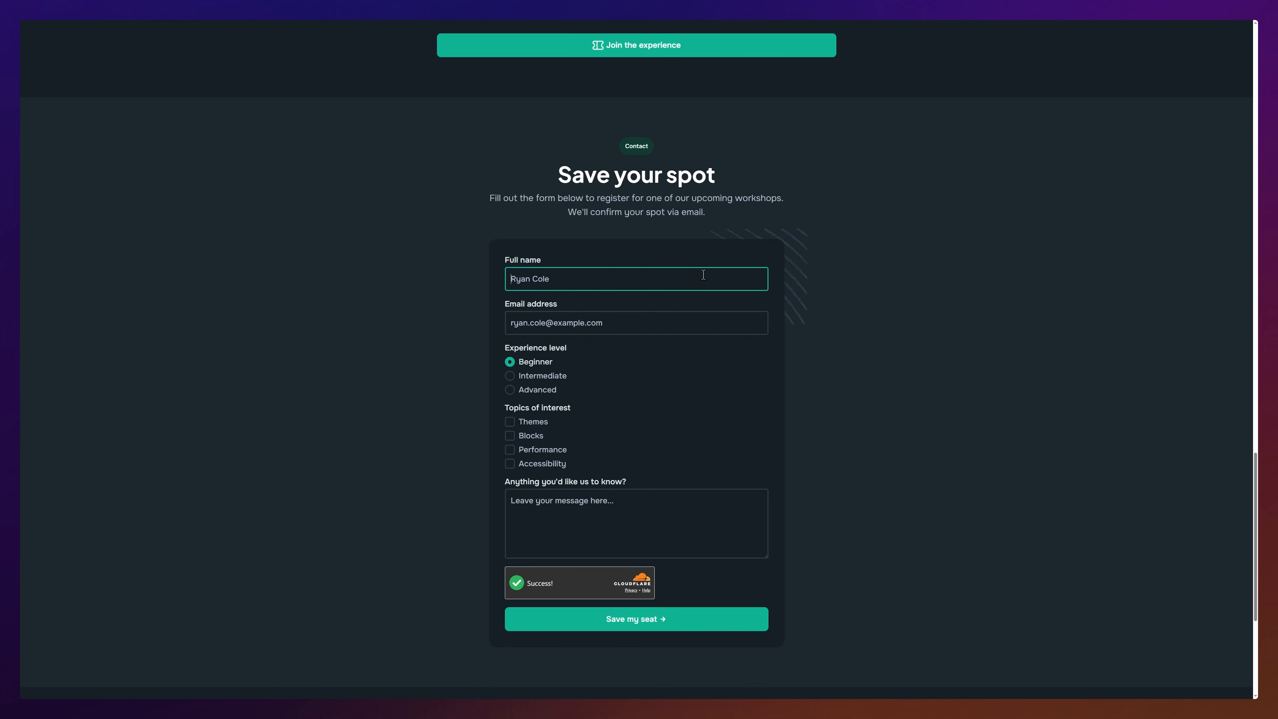
pyautogui.click(705, 321)
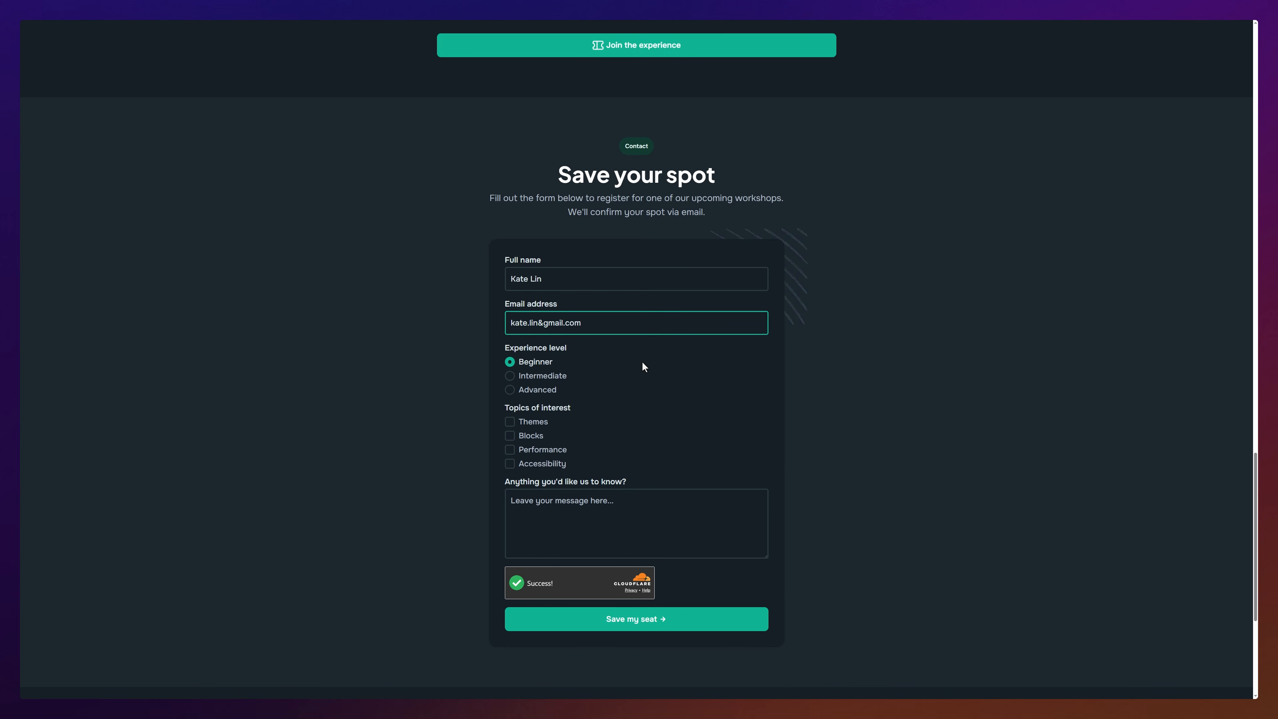
# Step: Tick Themes and Accessibility, paste a message for the organisers, and submit the form
pyautogui.click(512, 423)
pyautogui.click(510, 464)
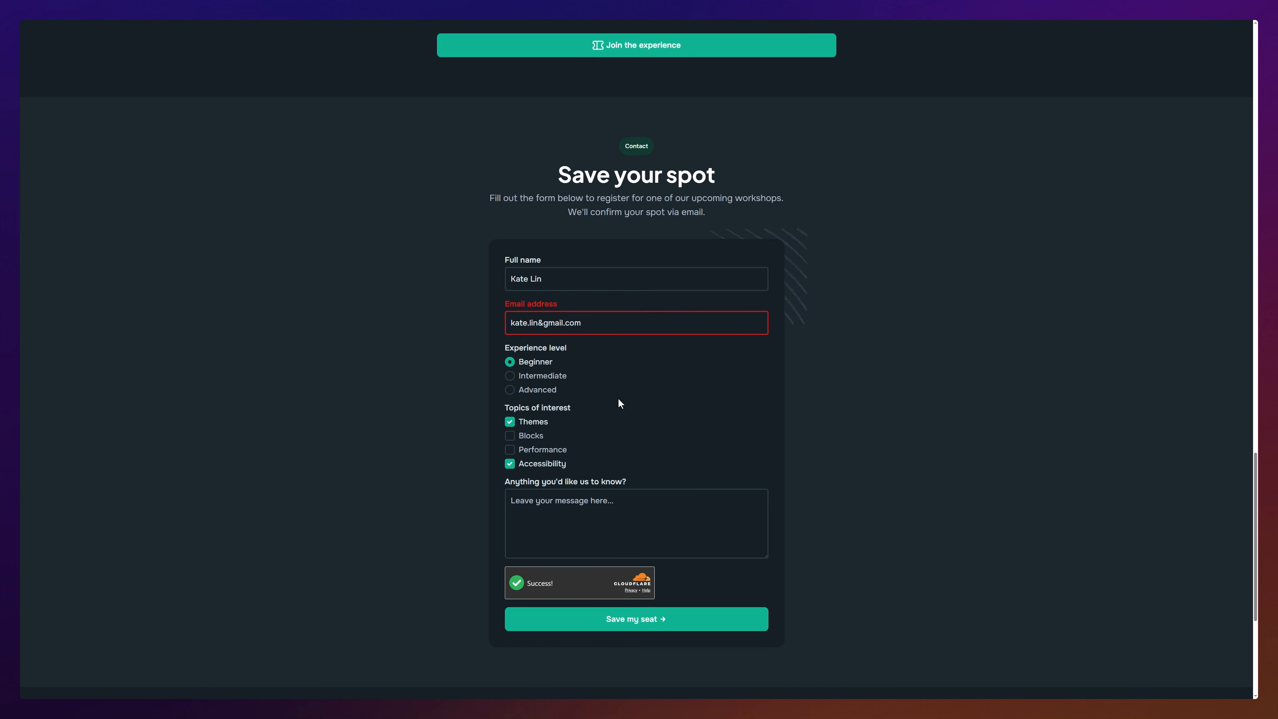
pyautogui.click(630, 501)
pyautogui.write('Hello, I would like to know more about the exact details!')
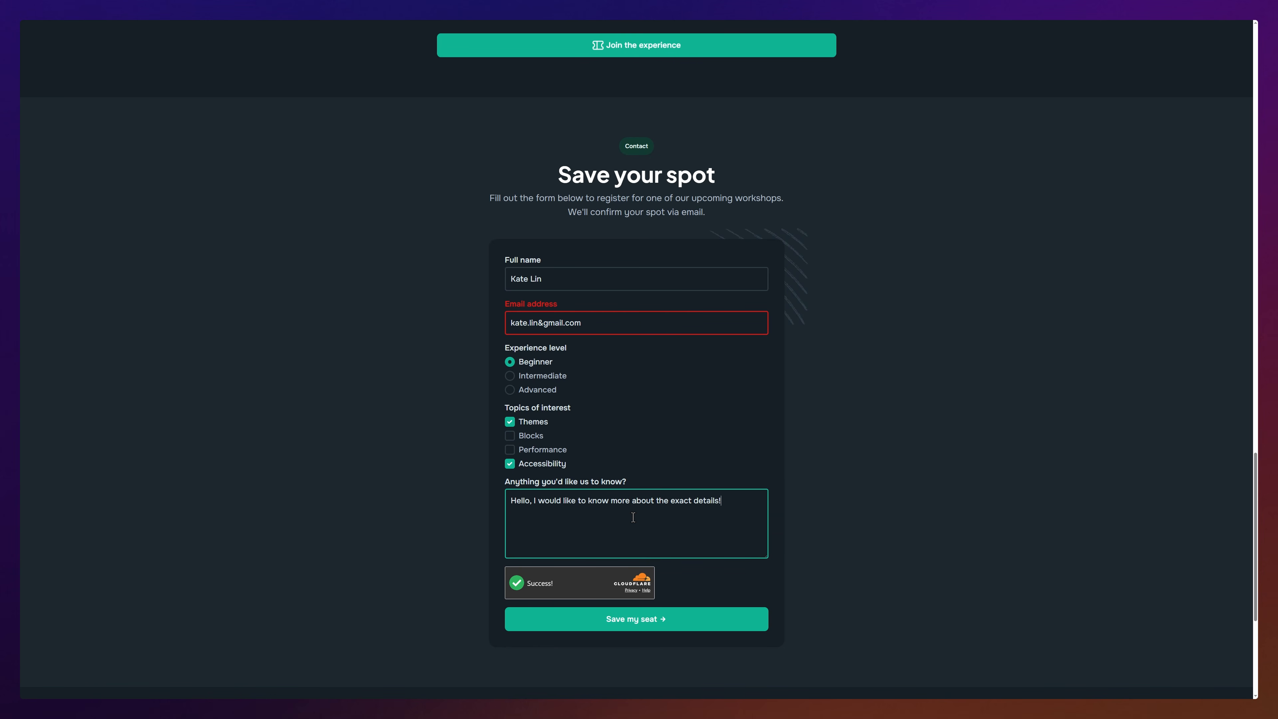
pyautogui.click(639, 624)
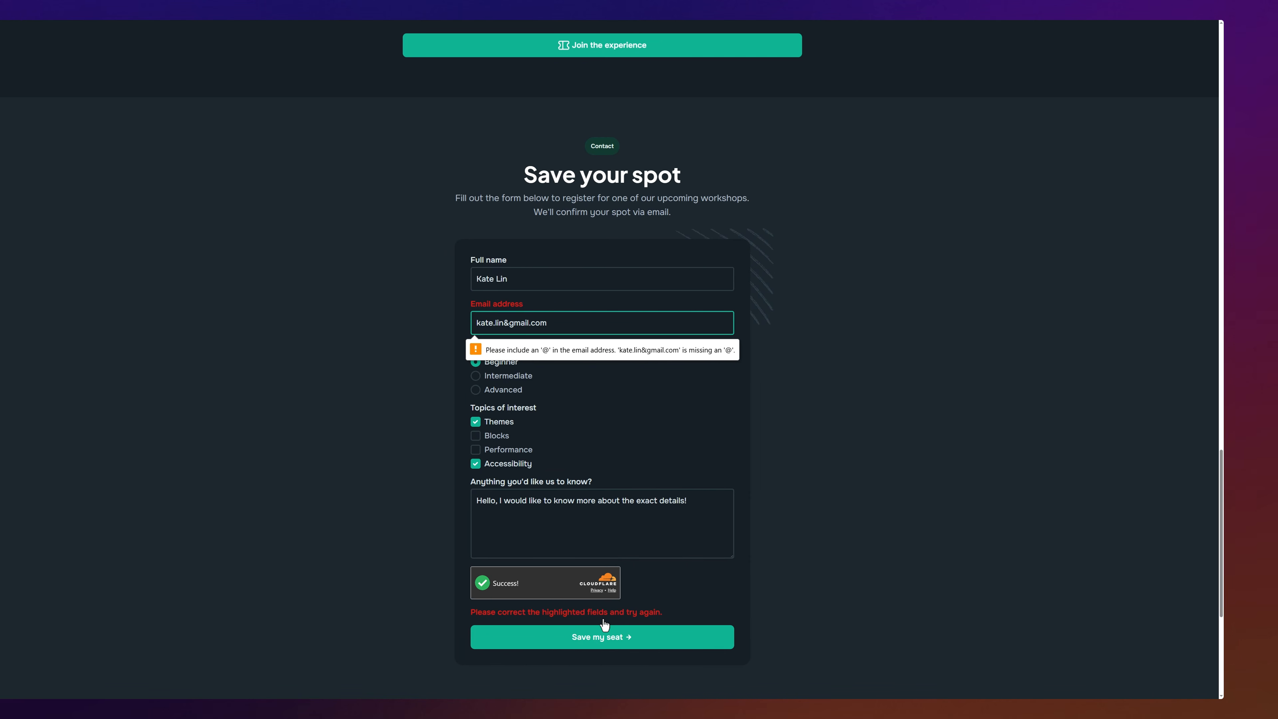